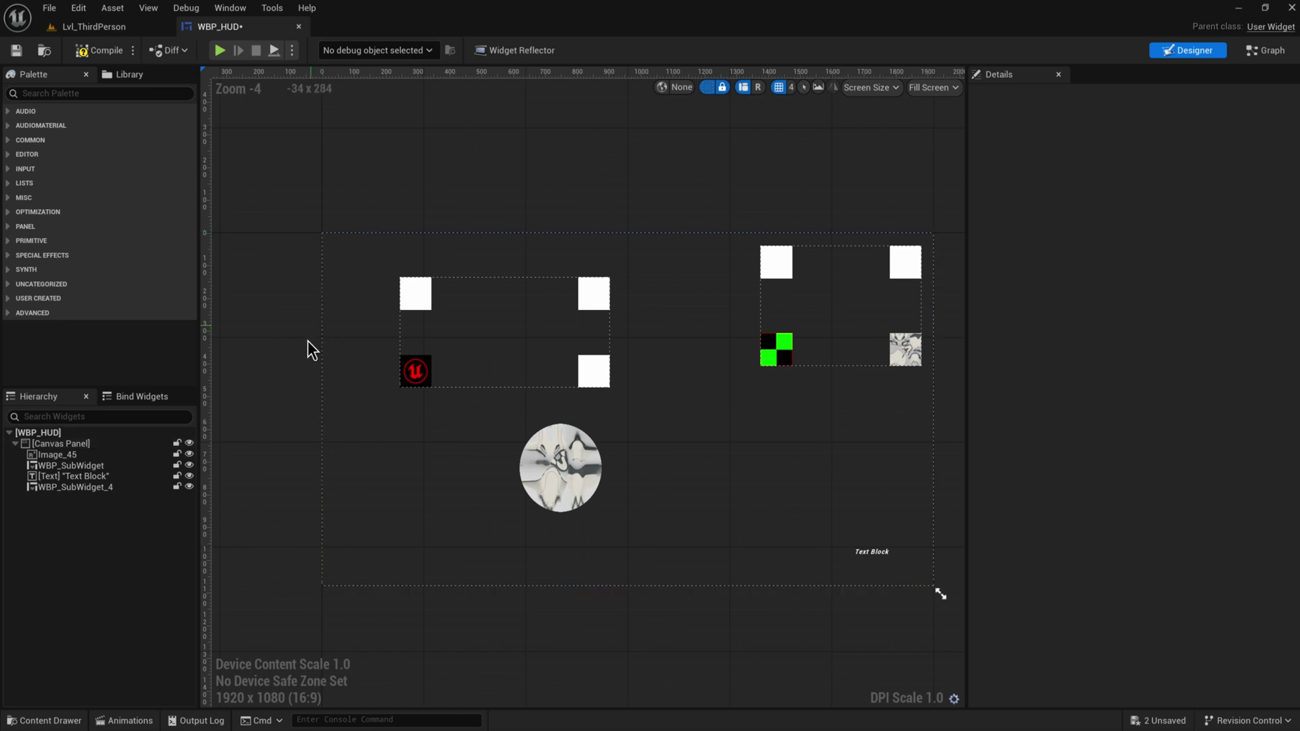
# Open the WBP_SubWidget blueprint and compare its overlay layout with the WBP_HUD canvas
pyautogui.hotkey('ctrl', 'space')
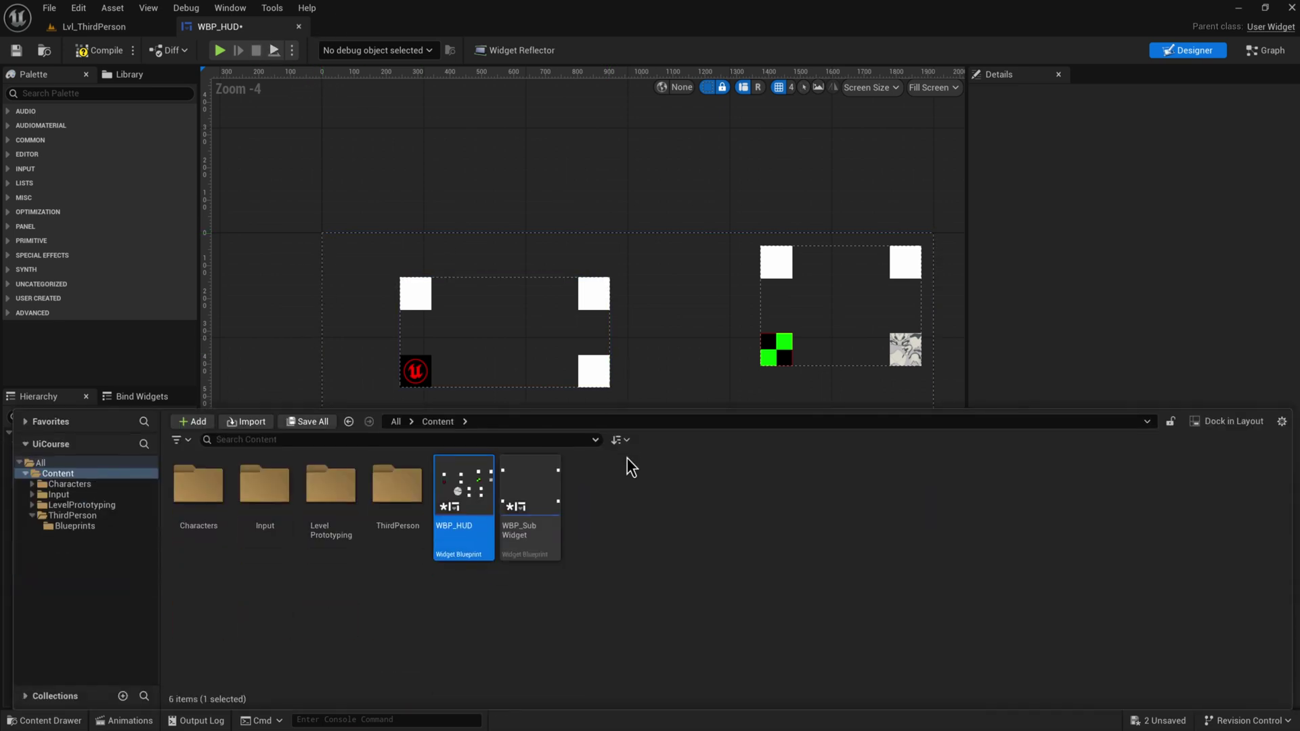
pyautogui.doubleClick(541, 492)
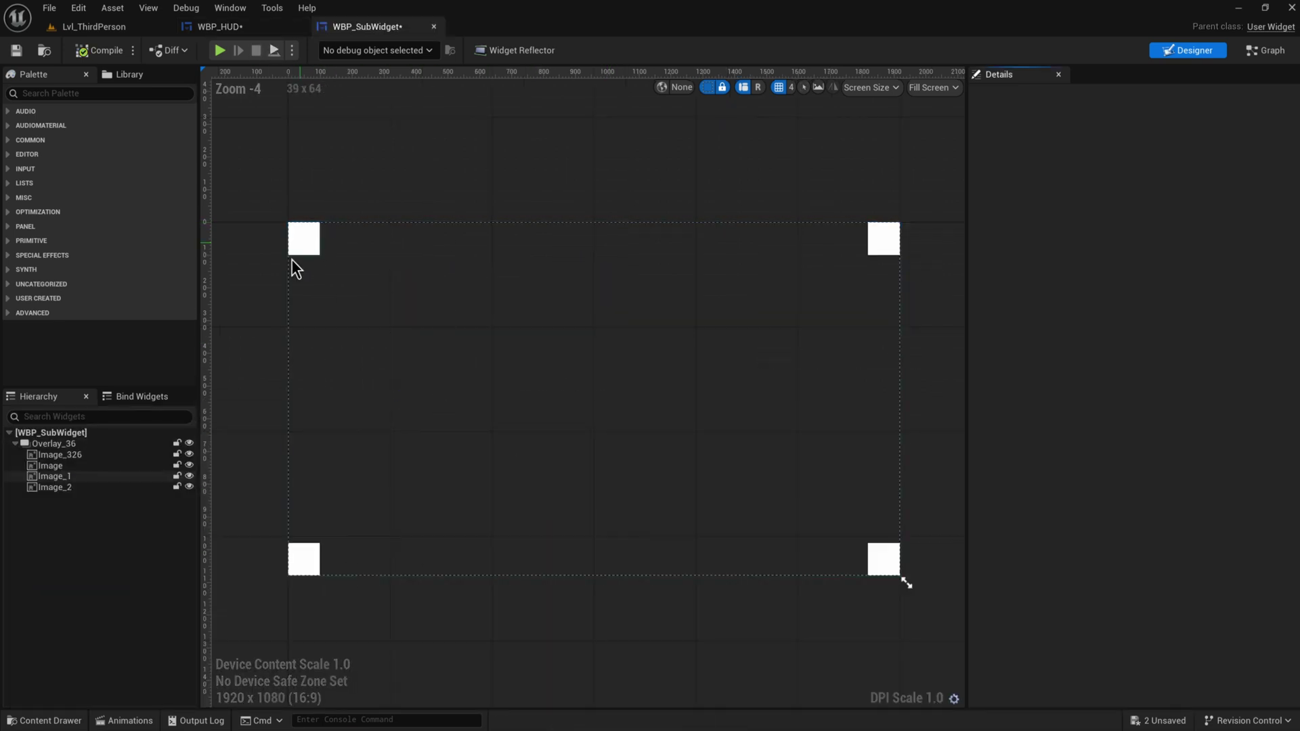
pyautogui.click(241, 31)
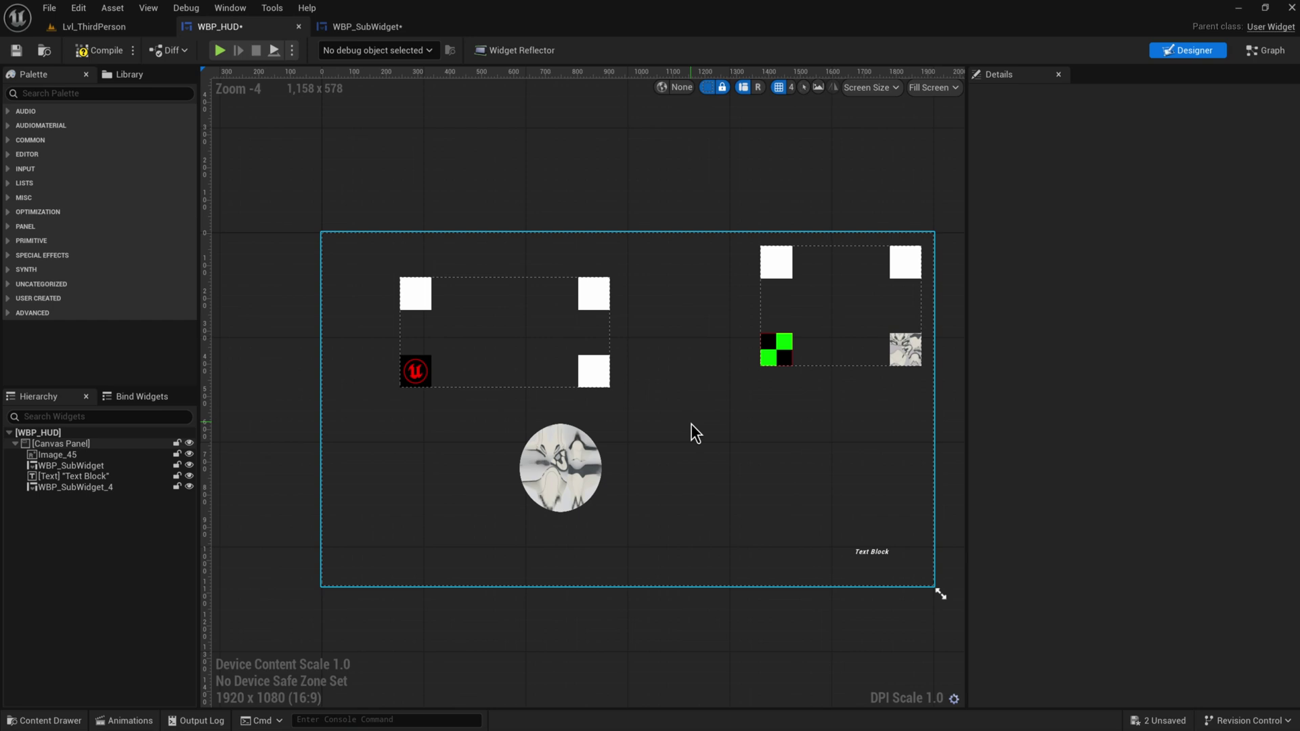
pyautogui.click(356, 27)
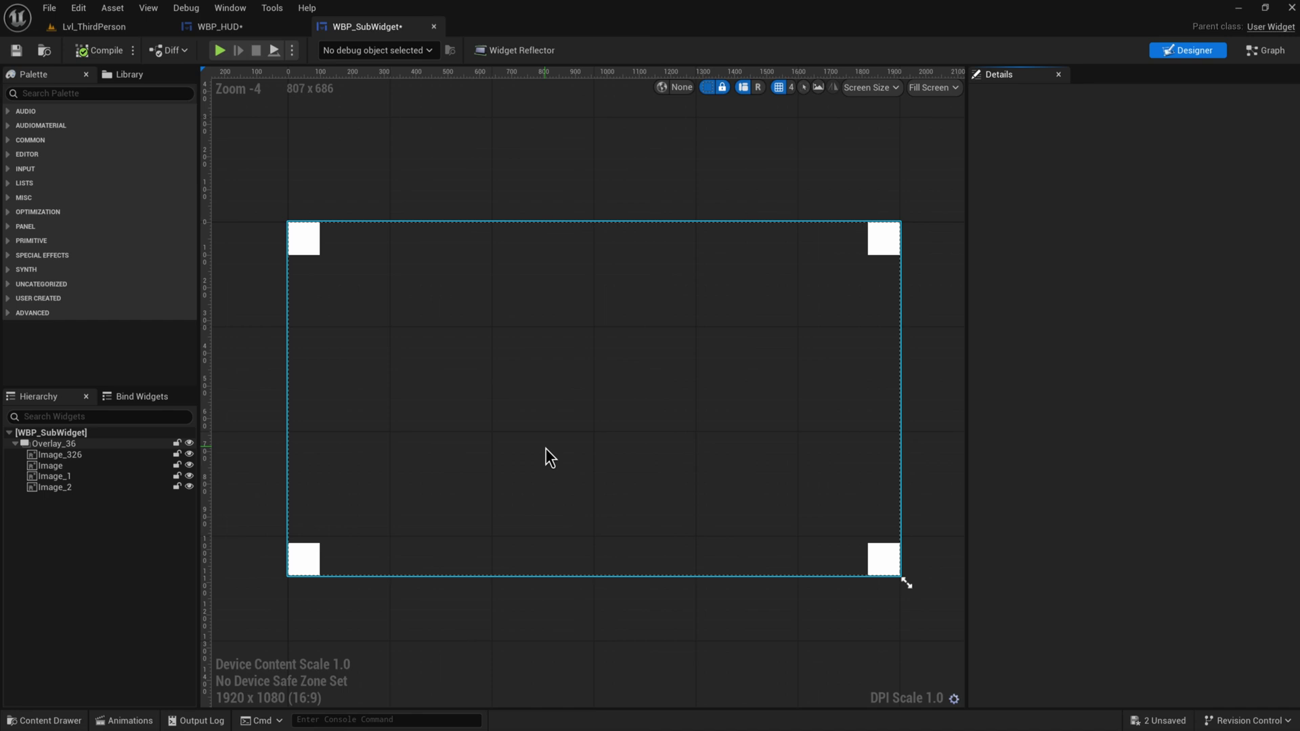
pyautogui.click(124, 444)
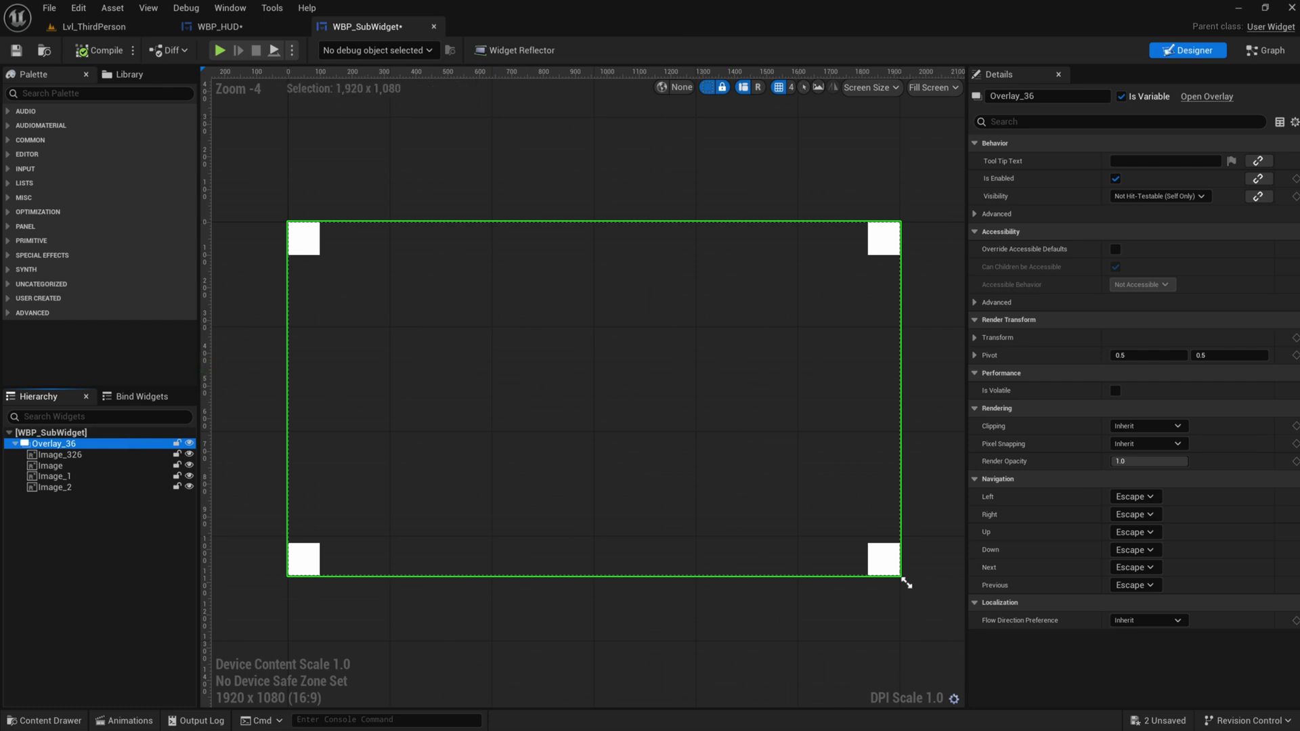
pyautogui.moveTo(831, 185); pyautogui.dragTo(830, 177, button='right')
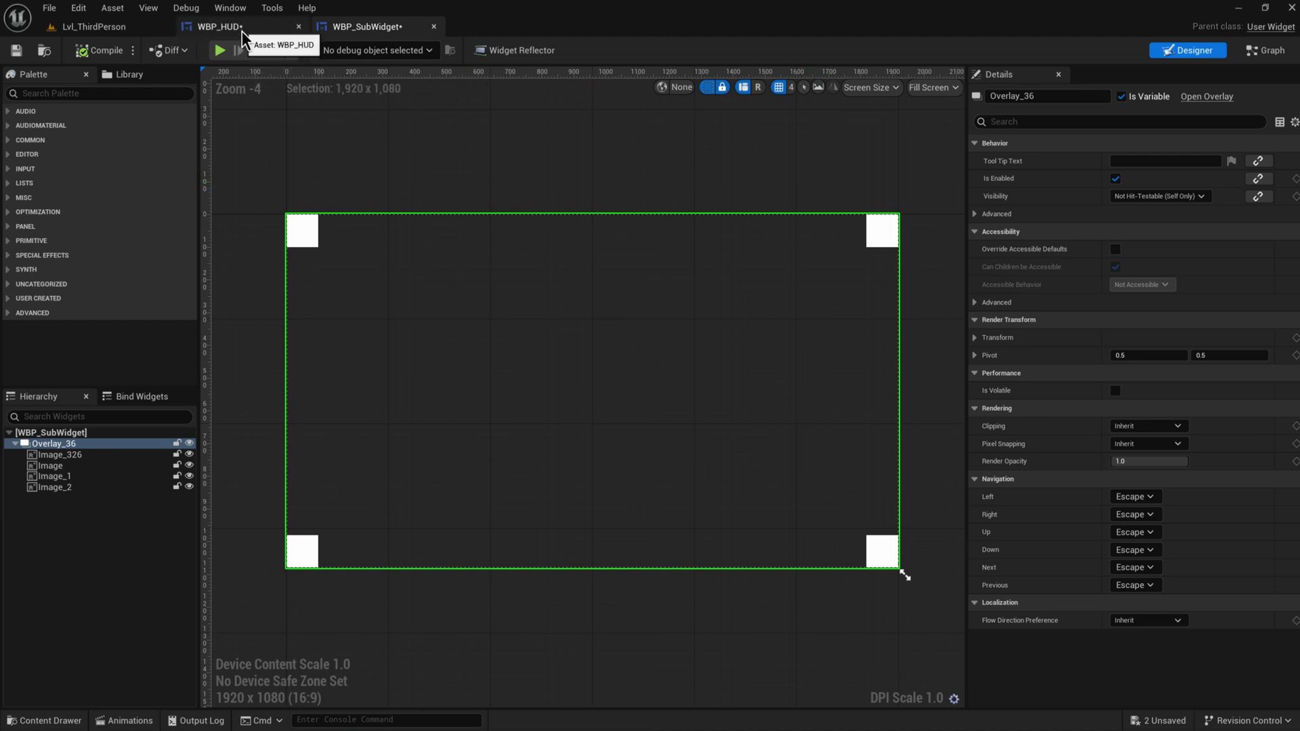
pyautogui.hotkey('ctrl', 'space')
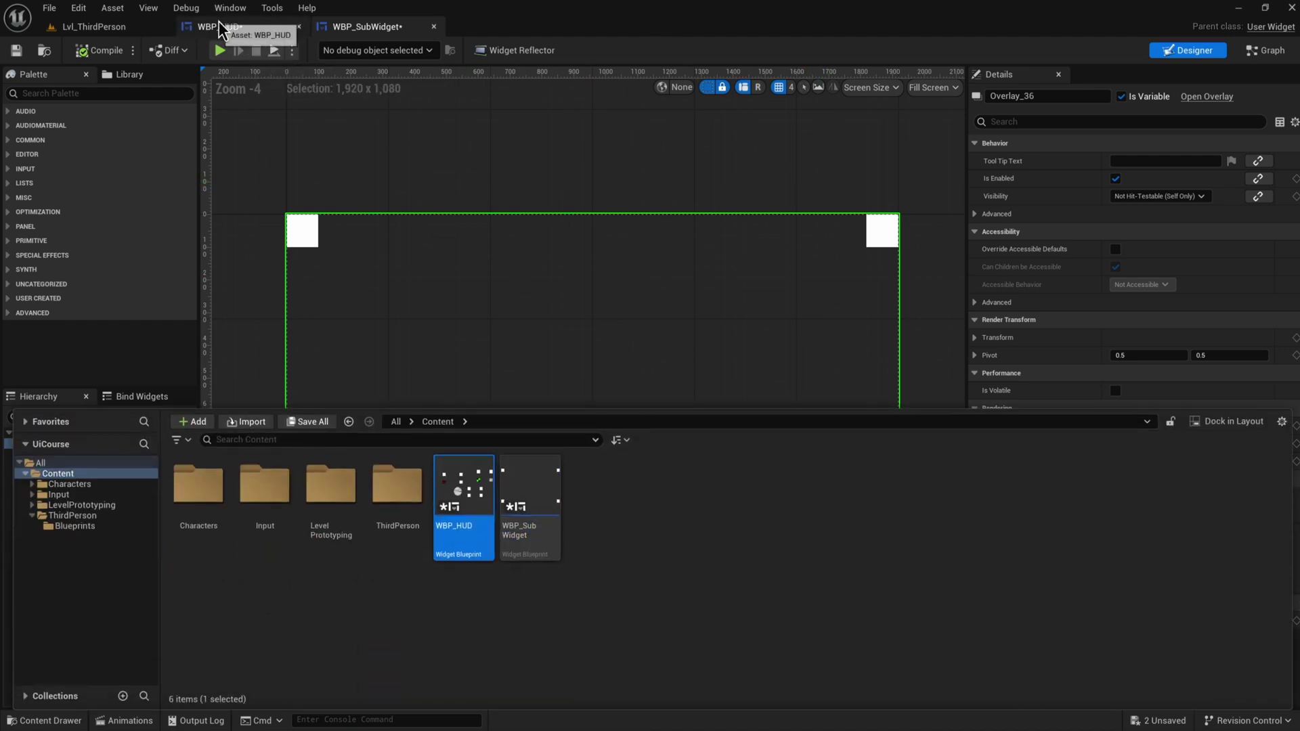
# In WBP_HUD, move the circular image up into the gap between the two sub-widgets
pyautogui.click(219, 27)
pyautogui.scroll(1, 493, 453)
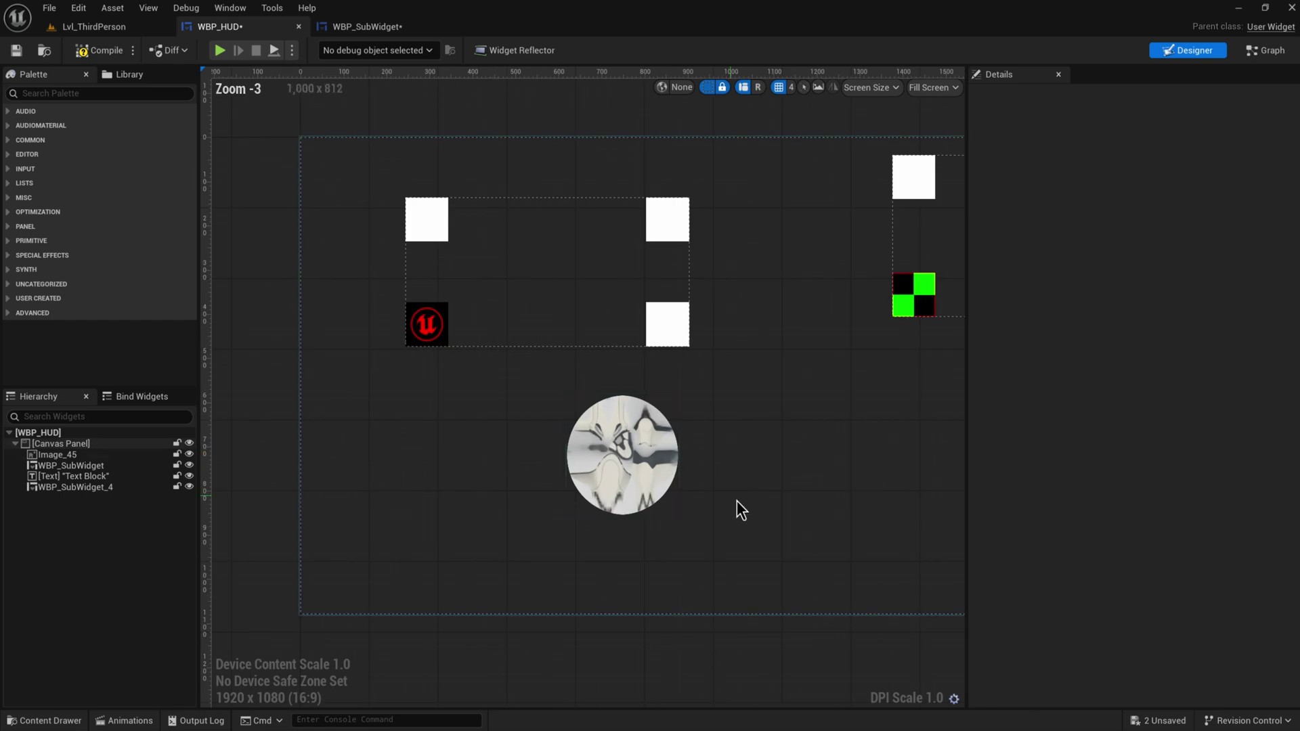
pyautogui.moveTo(632, 475); pyautogui.dragTo(805, 271)
pyautogui.moveTo(859, 538); pyautogui.dragTo(740, 543, button='right')
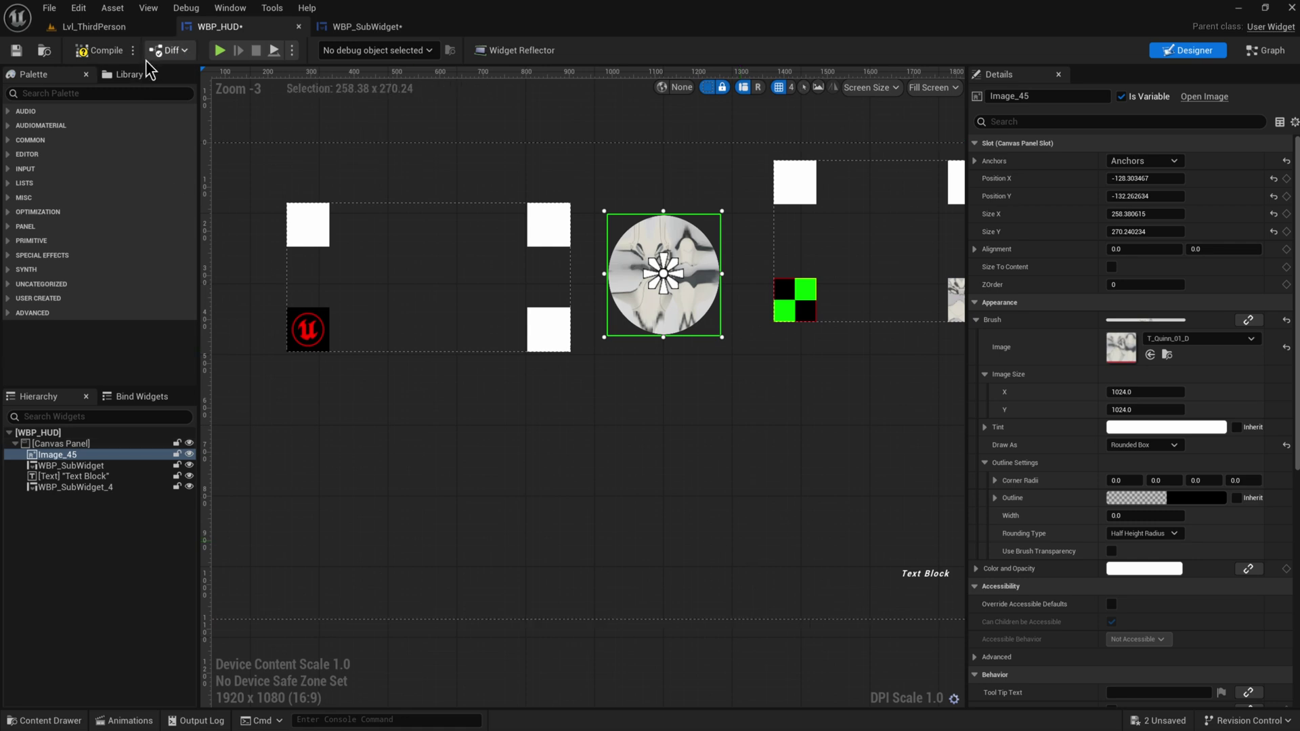
# Add a Horizontal Box about 478 × 335 to the canvas below the first sub-widget, at about 372, 560
pyautogui.click(144, 93)
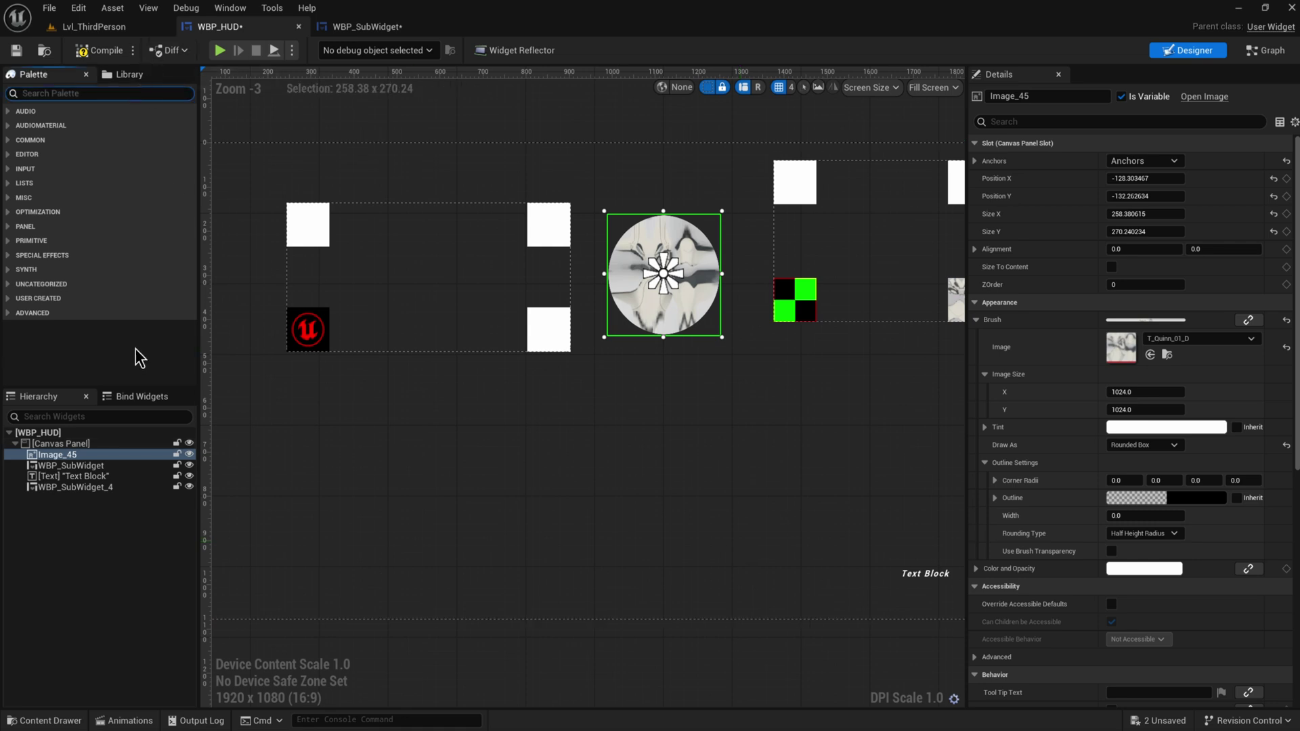
pyautogui.write('hor')
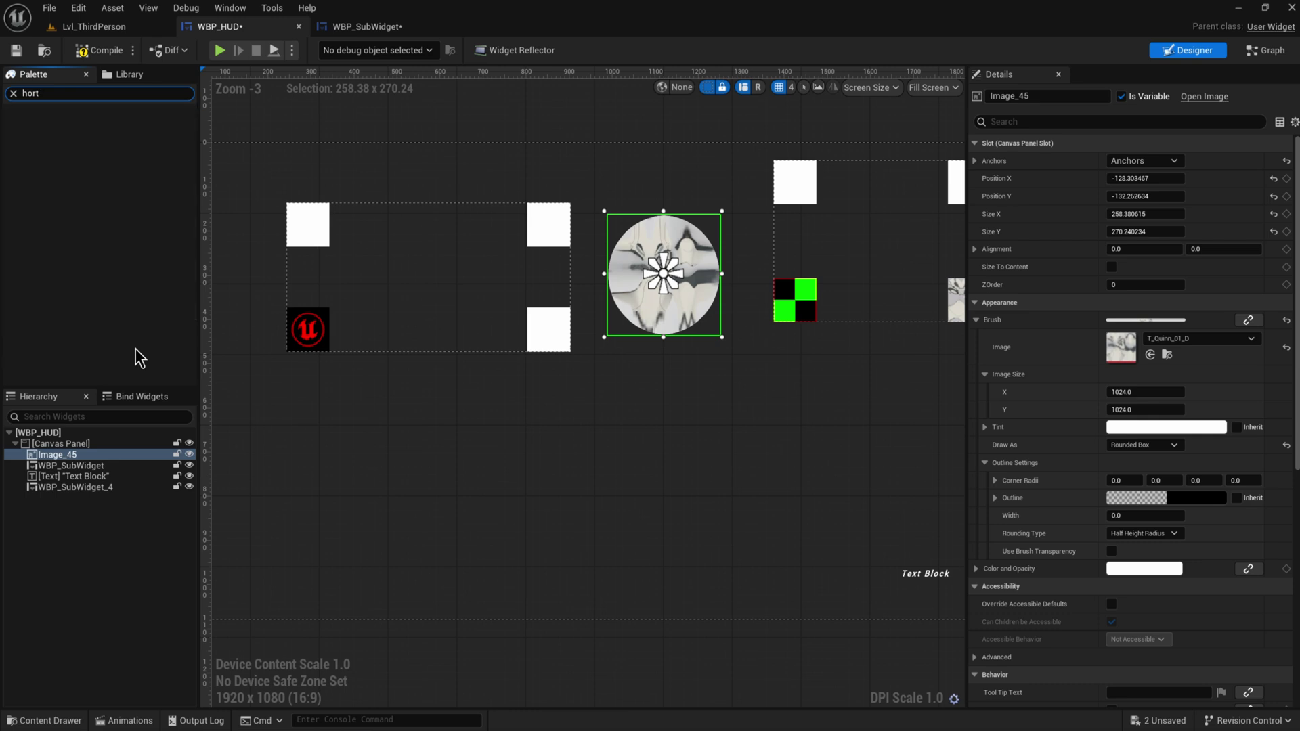
pyautogui.moveTo(67, 124); pyautogui.dragTo(546, 538)
# Add a Vertical Box about 472 × 330 to the canvas beside the Horizontal Box, at about 904, 556
pyautogui.click(61, 92)
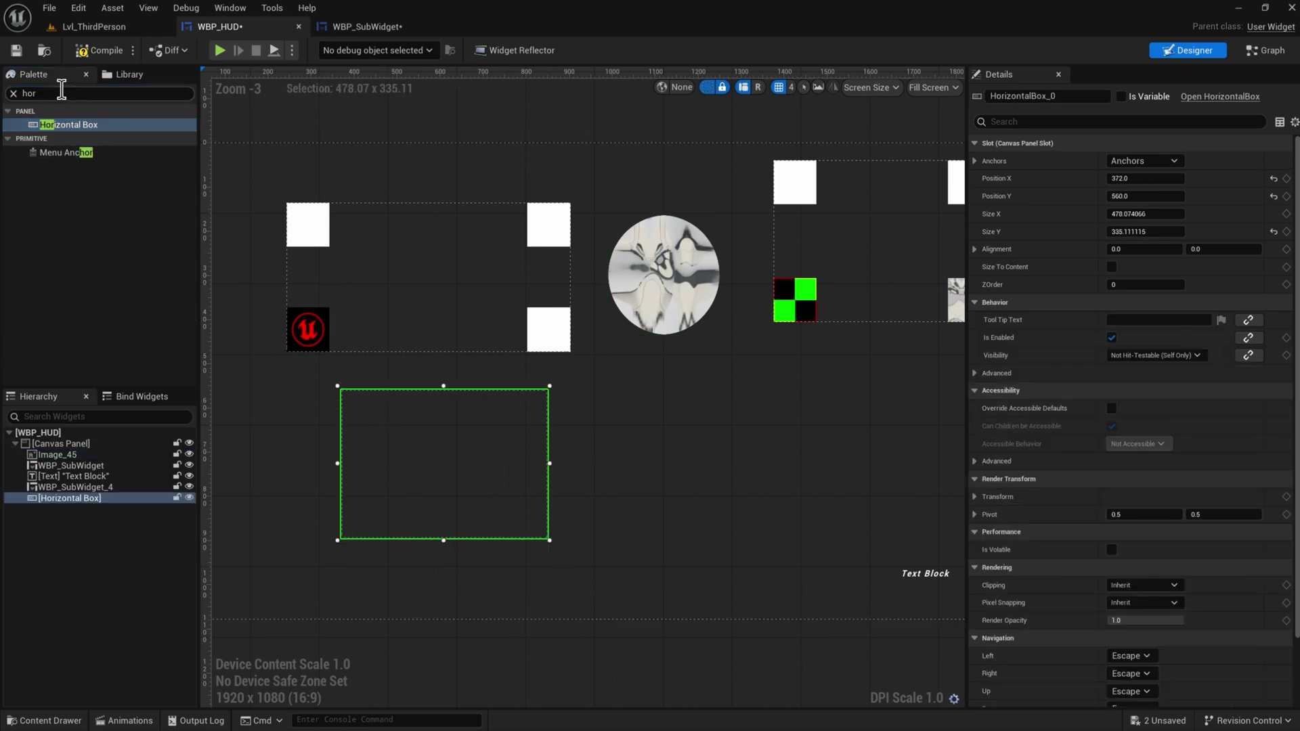
pyautogui.write('vert')
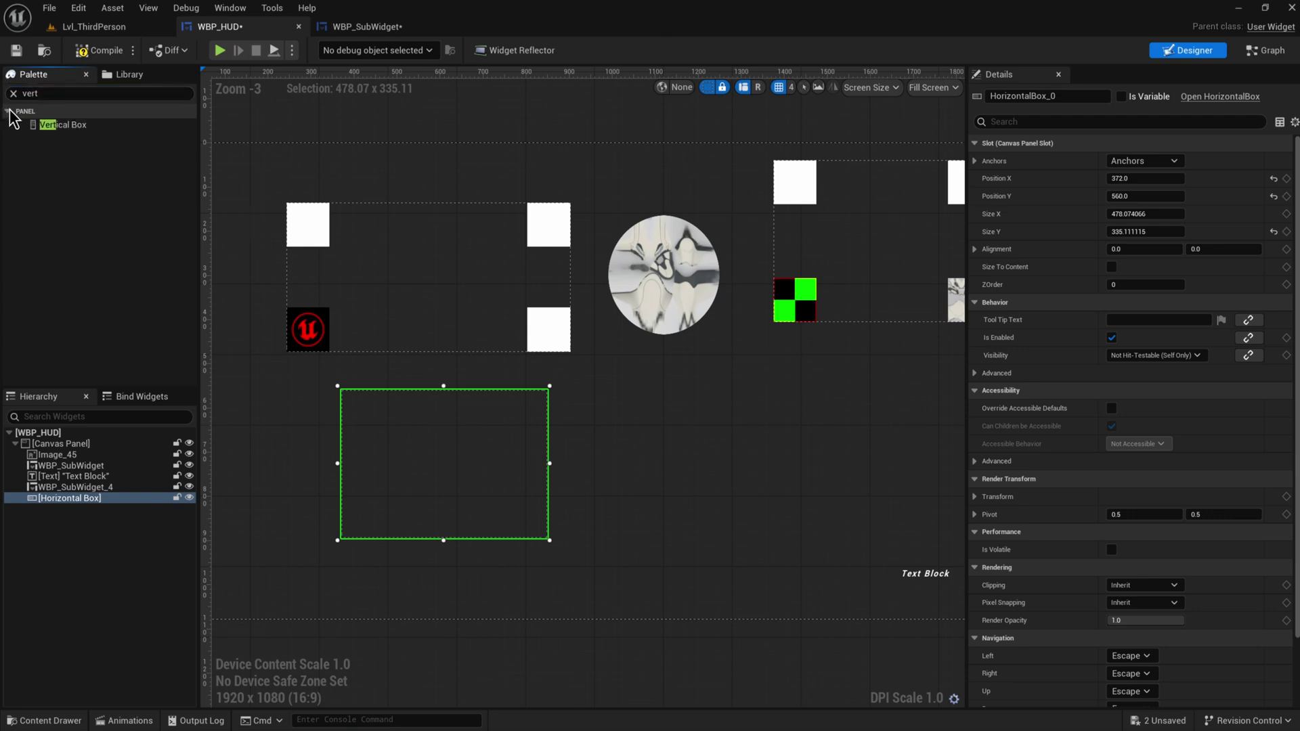
pyautogui.moveTo(42, 124); pyautogui.dragTo(775, 536)
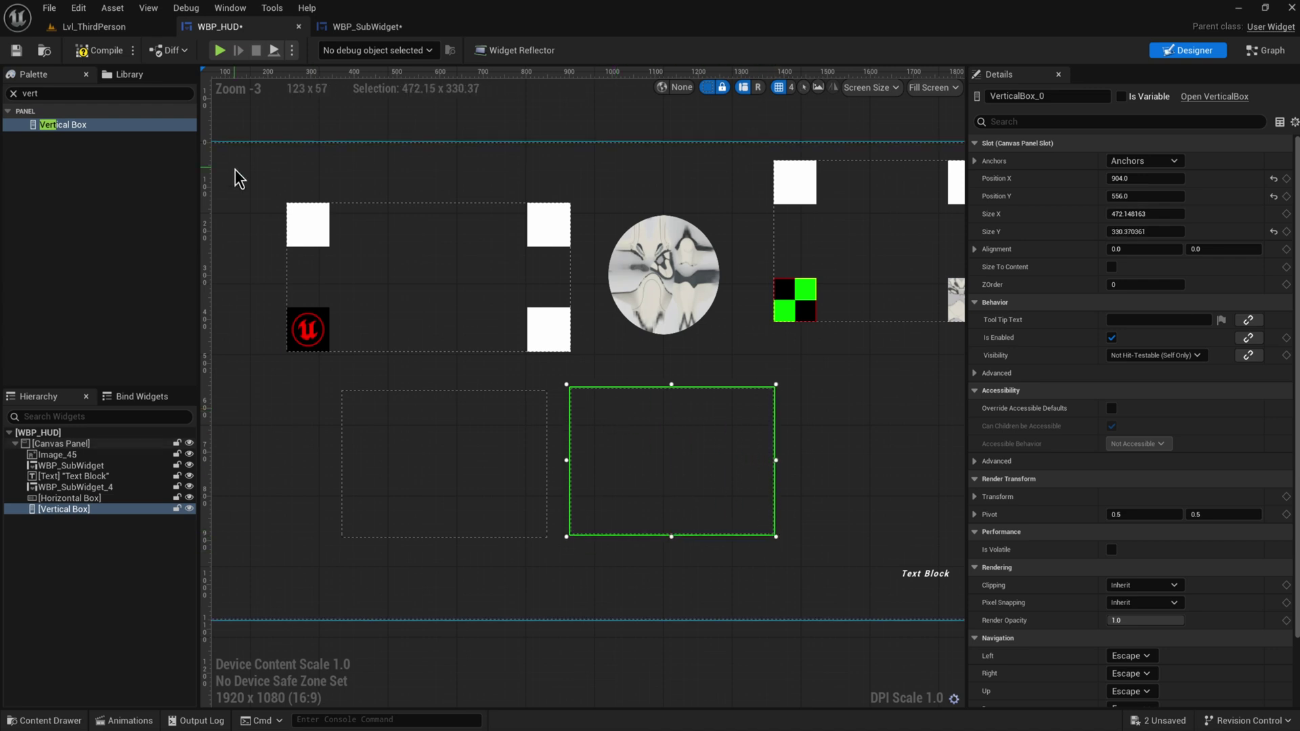
# Add a Wrap Box beside the Vertical Box at about 1416, 552 and size it to about 420 × 330
pyautogui.doubleClick(58, 93)
pyautogui.write('war')
pyautogui.press('BackSpace')
pyautogui.press('BackSpace')
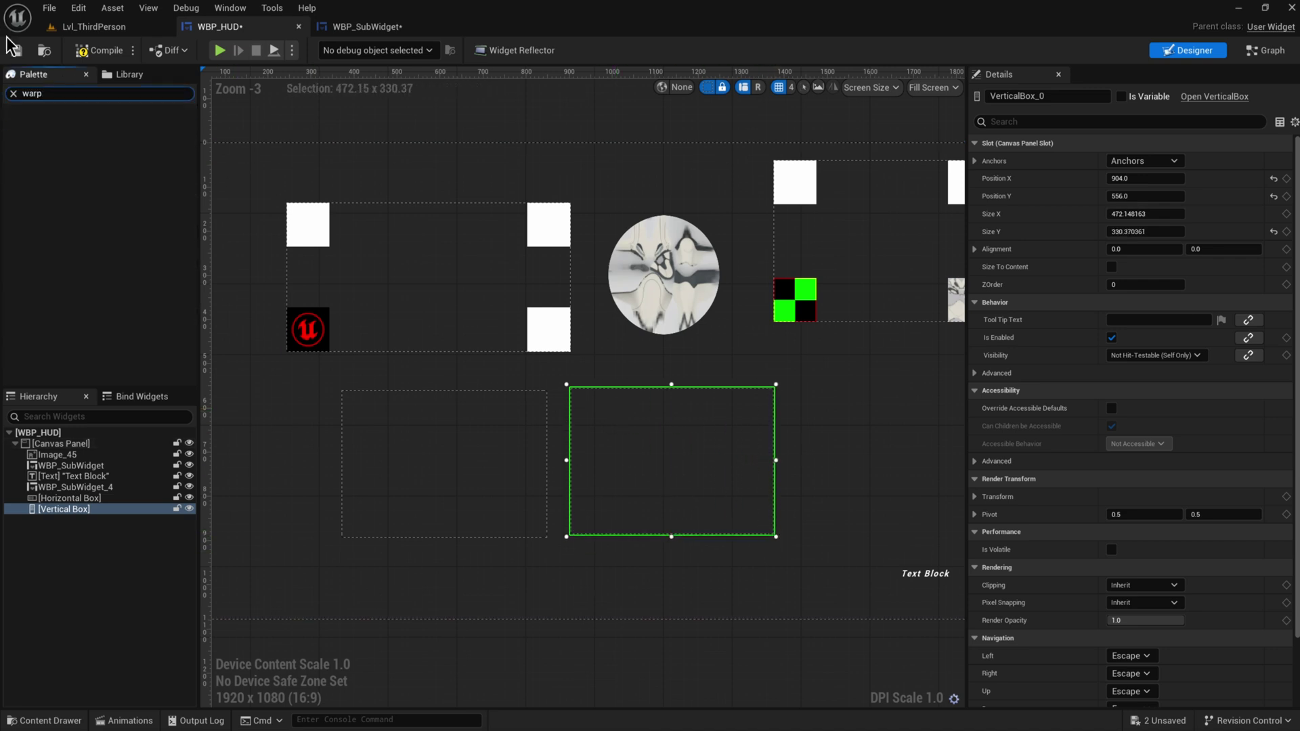
pyautogui.write('rap')
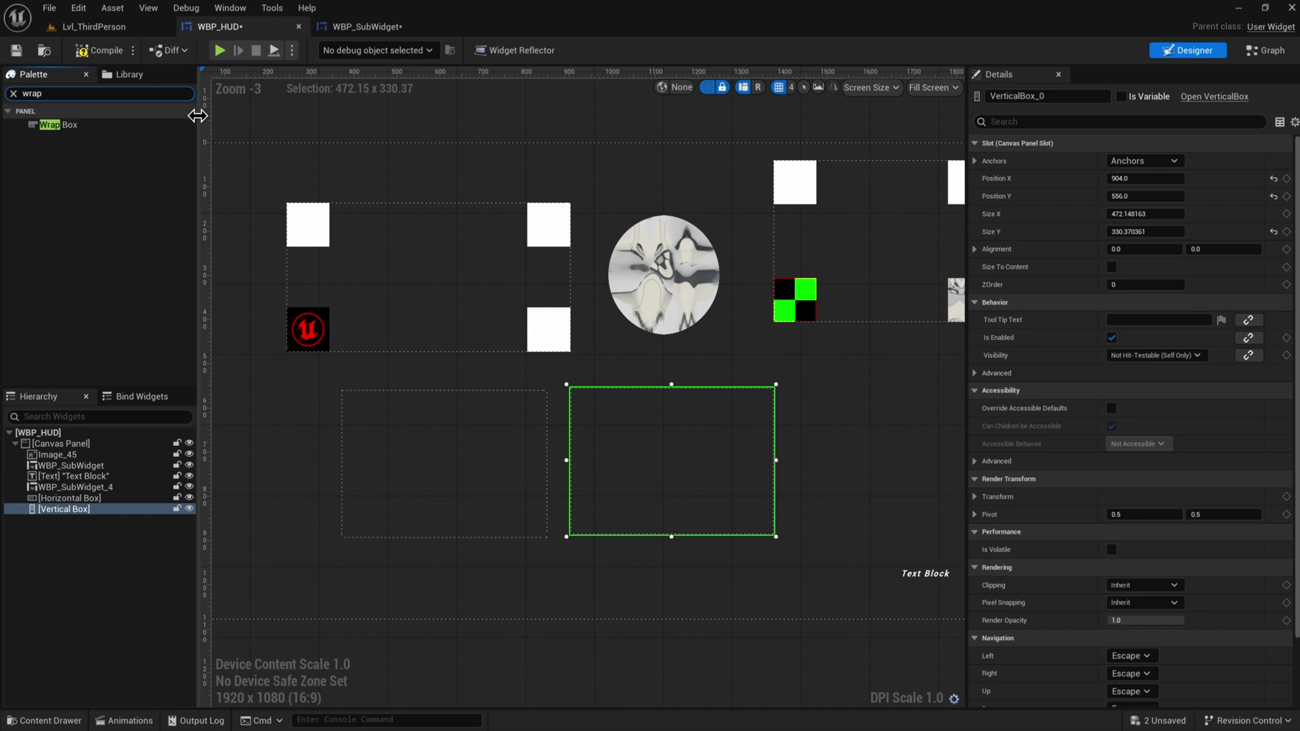
pyautogui.moveTo(54, 125); pyautogui.dragTo(794, 391)
pyautogui.moveTo(794, 391); pyautogui.dragTo(696, 392, button='right')
pyautogui.moveTo(683, 386); pyautogui.dragTo(818, 510)
pyautogui.scroll(-1, 332, 271)
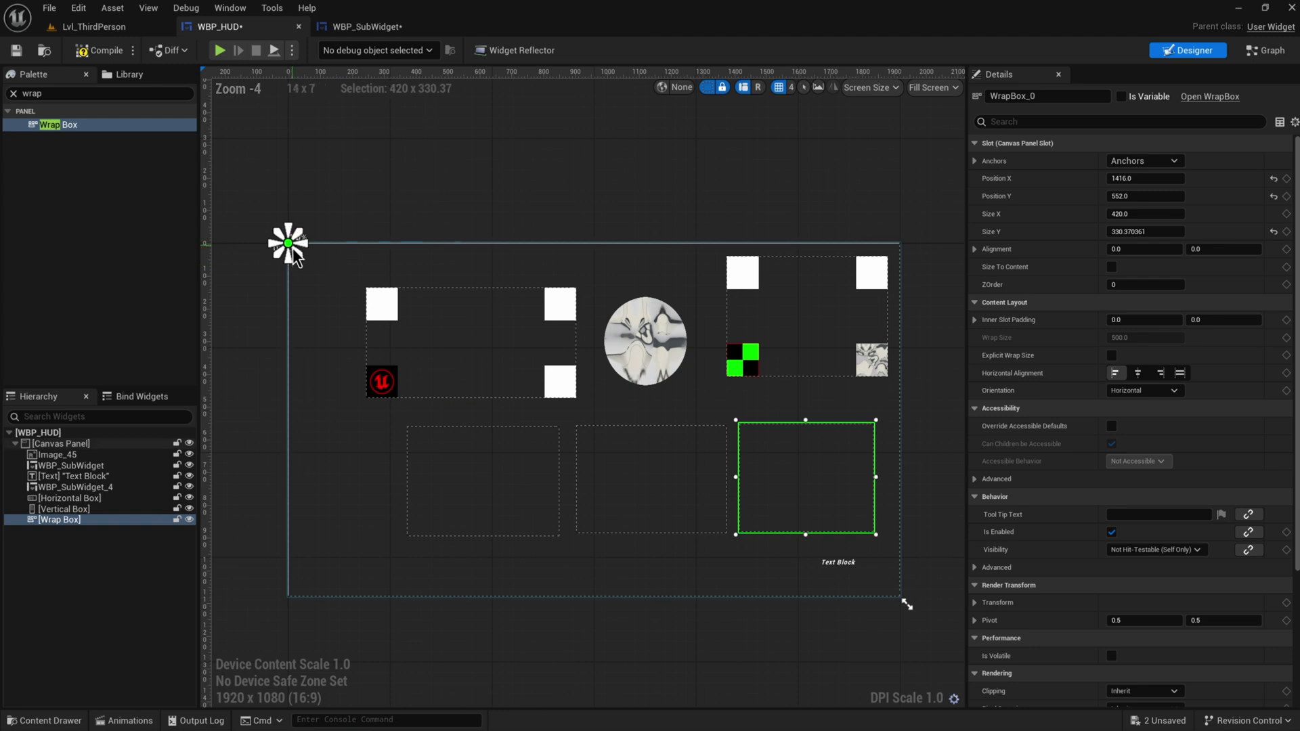
# Stretch the anchors of the Wrap Box and the Vertical Box to match their corners
pyautogui.moveTo(296, 253); pyautogui.dragTo(729, 417)
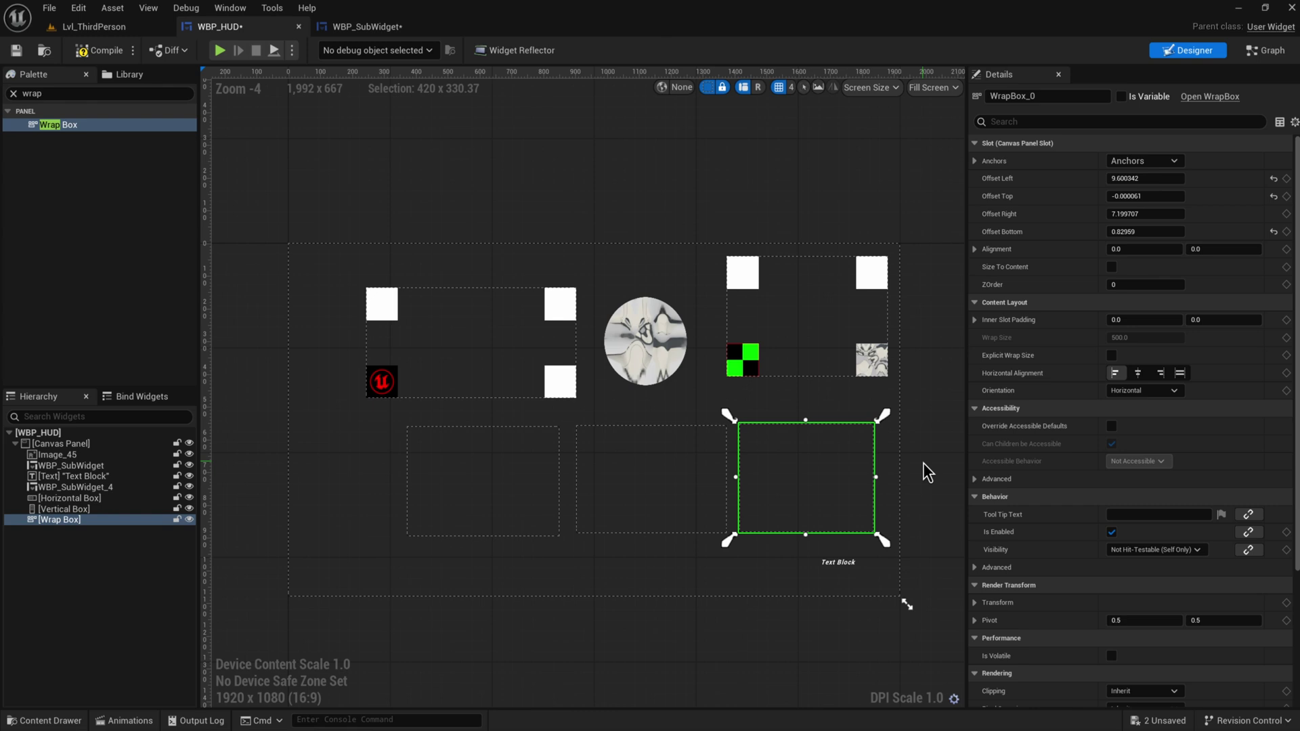
pyautogui.scroll(1, 896, 471)
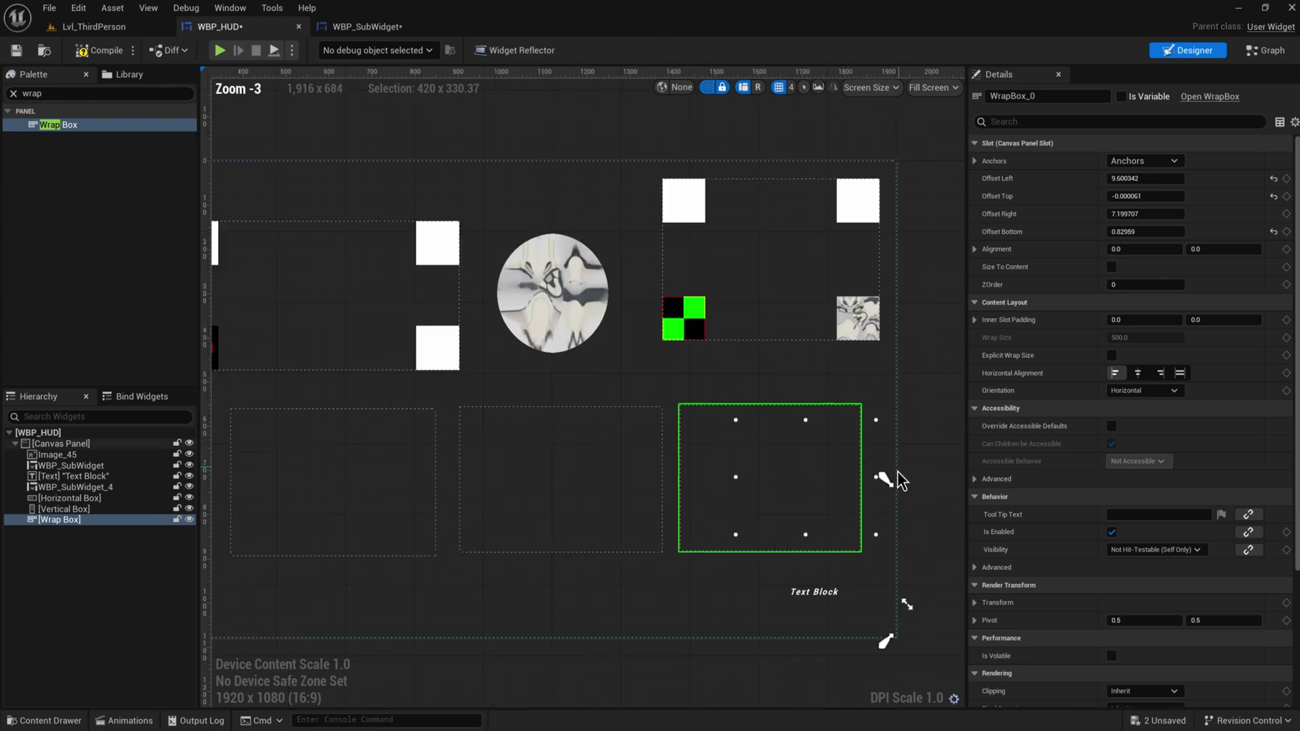
pyautogui.scroll(-1, 728, 448)
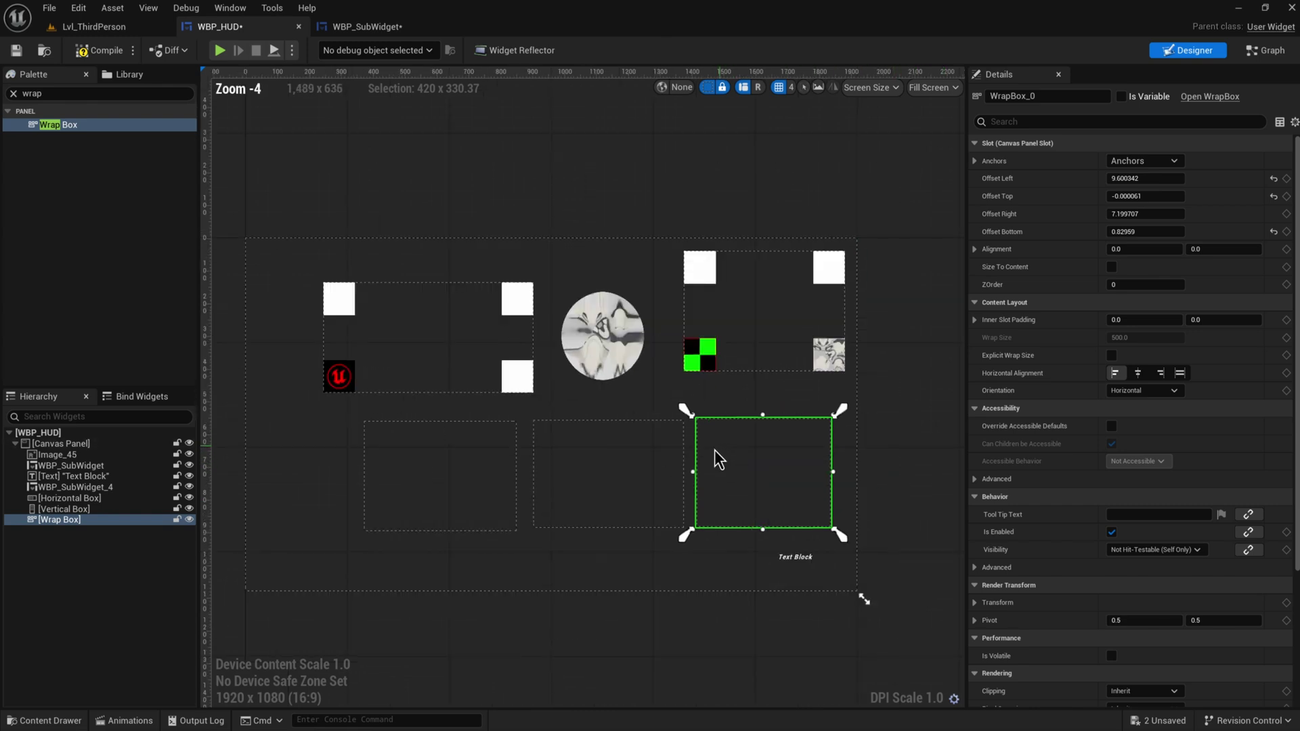
pyautogui.click(652, 472)
pyautogui.moveTo(258, 254); pyautogui.dragTo(686, 530)
# Stretch the Horizontal Box's anchors so they match its four corners
pyautogui.click(369, 426)
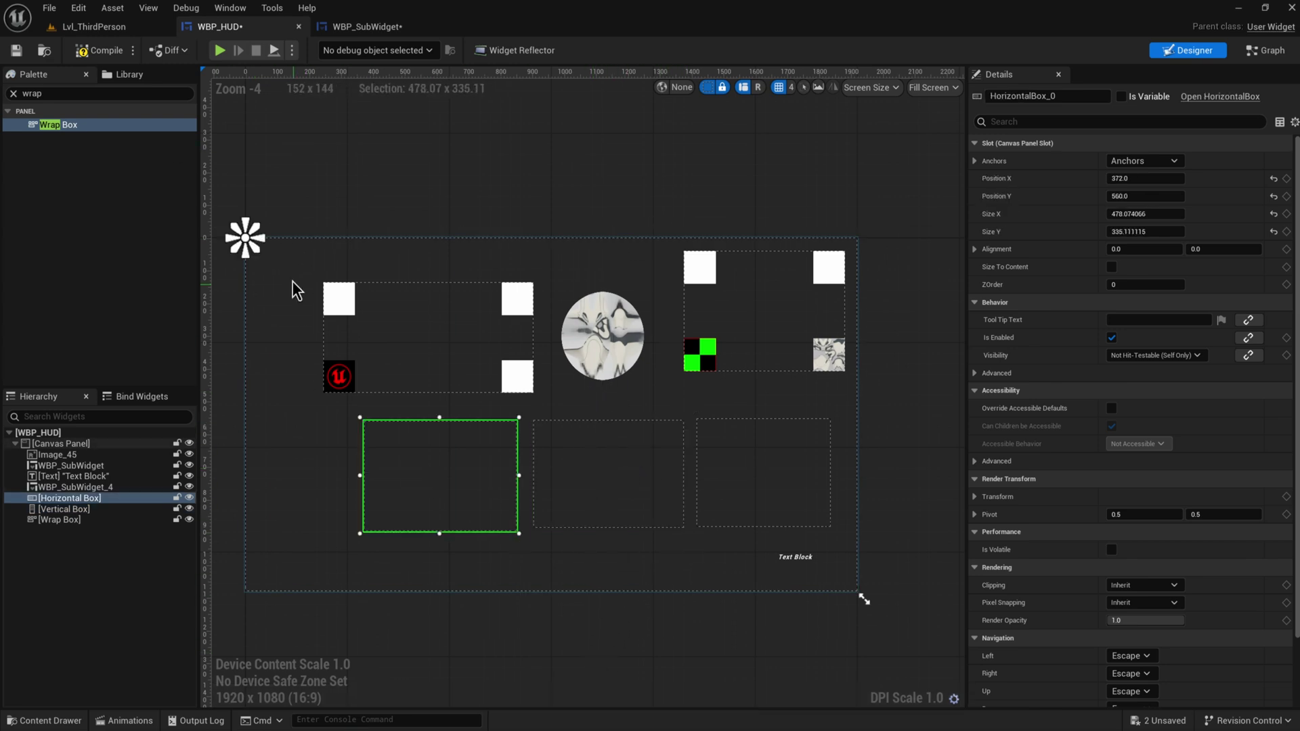
pyautogui.moveTo(255, 246); pyautogui.dragTo(525, 540)
pyautogui.moveTo(242, 242); pyautogui.dragTo(355, 416)
pyautogui.scroll(2, 449, 490)
# Add a Button as a child of the Horizontal Box
pyautogui.click(81, 94)
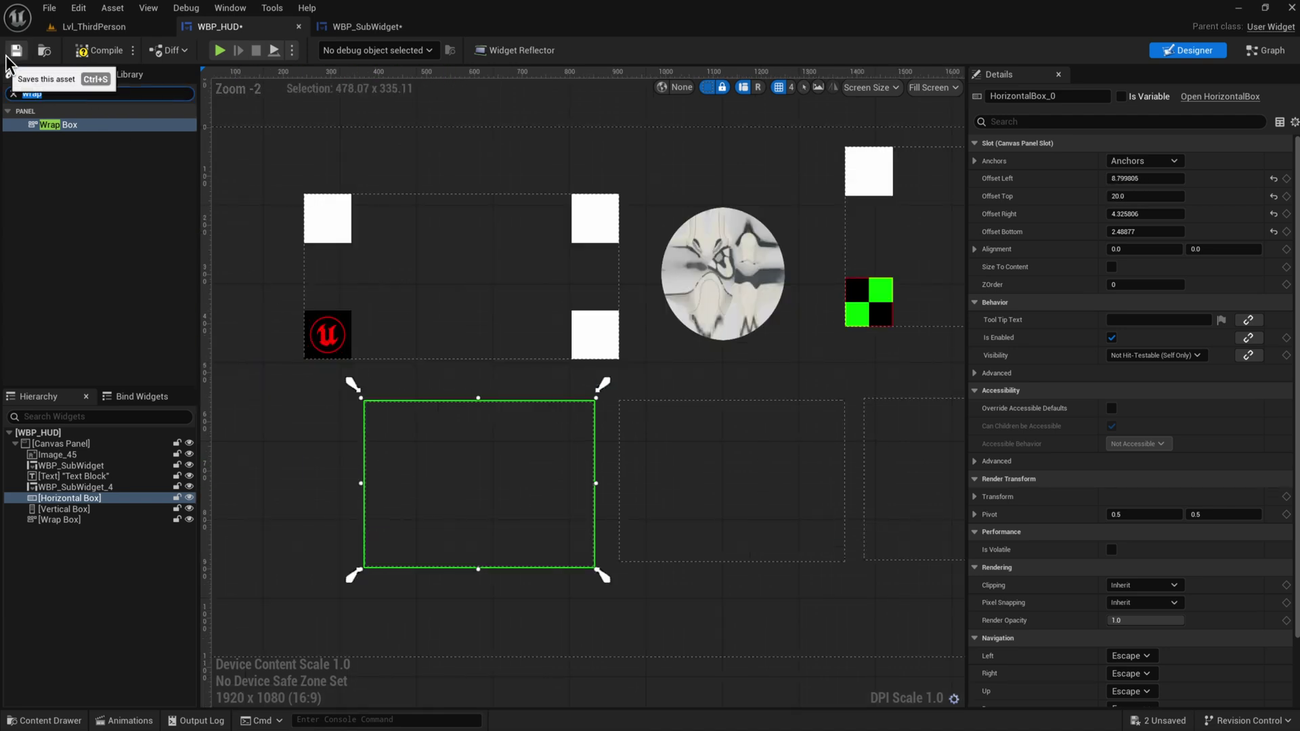
pyautogui.write('butt')
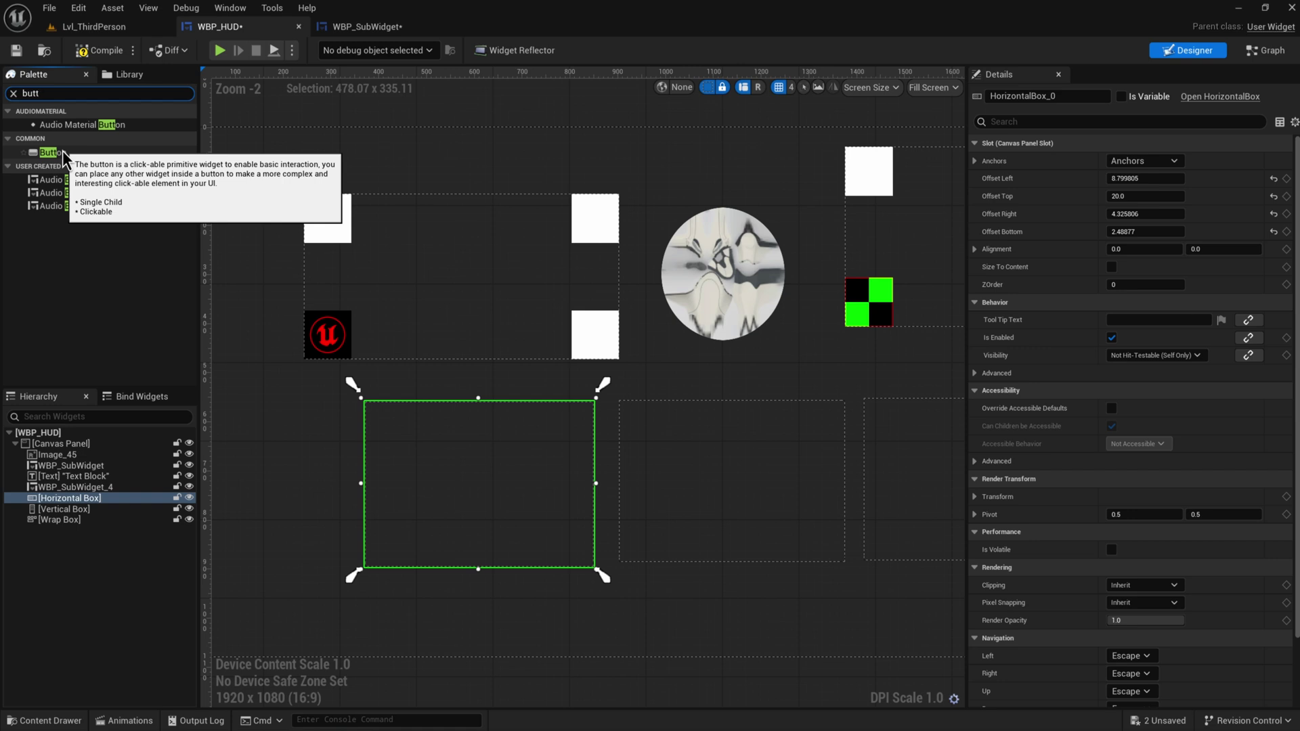
pyautogui.moveTo(63, 151); pyautogui.dragTo(96, 506)
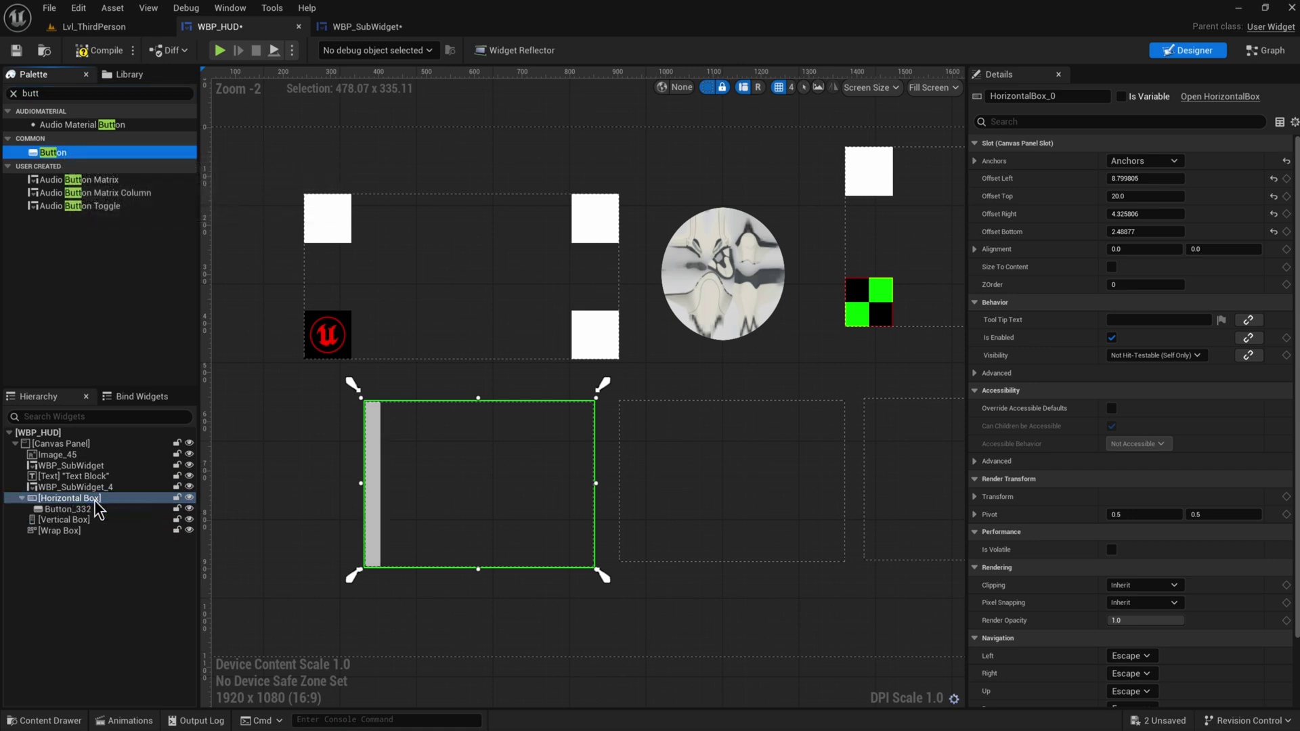
# Try the left and right horizontal alignments on the button in the Horizontal Box
pyautogui.click(372, 500)
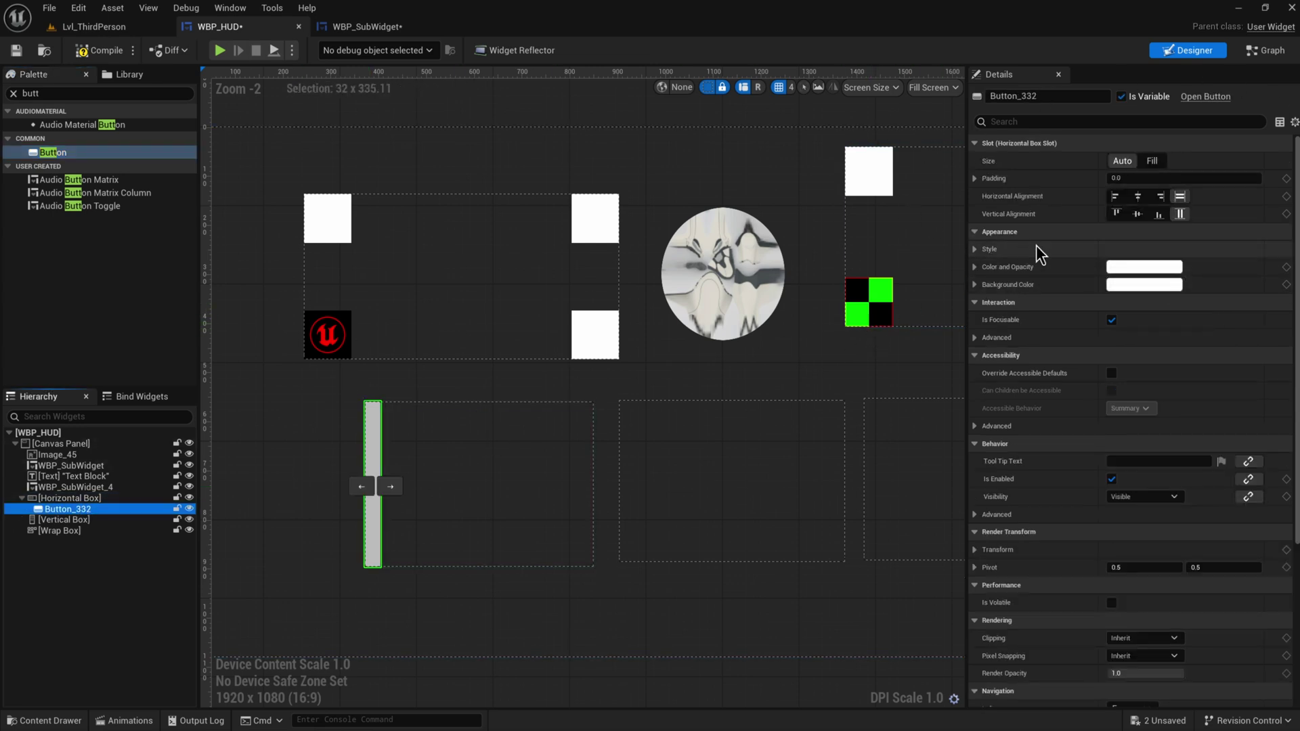
pyautogui.scroll(-1, 594, 254)
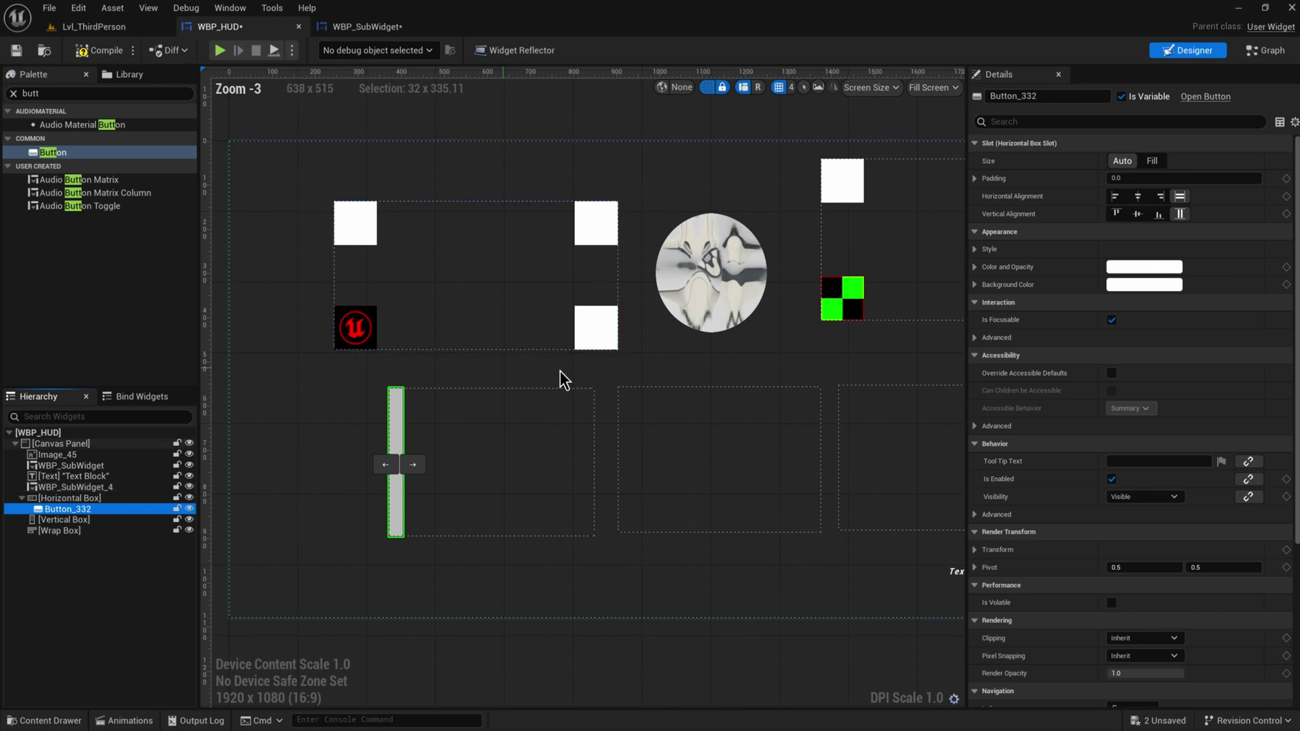
pyautogui.scroll(1, 440, 386)
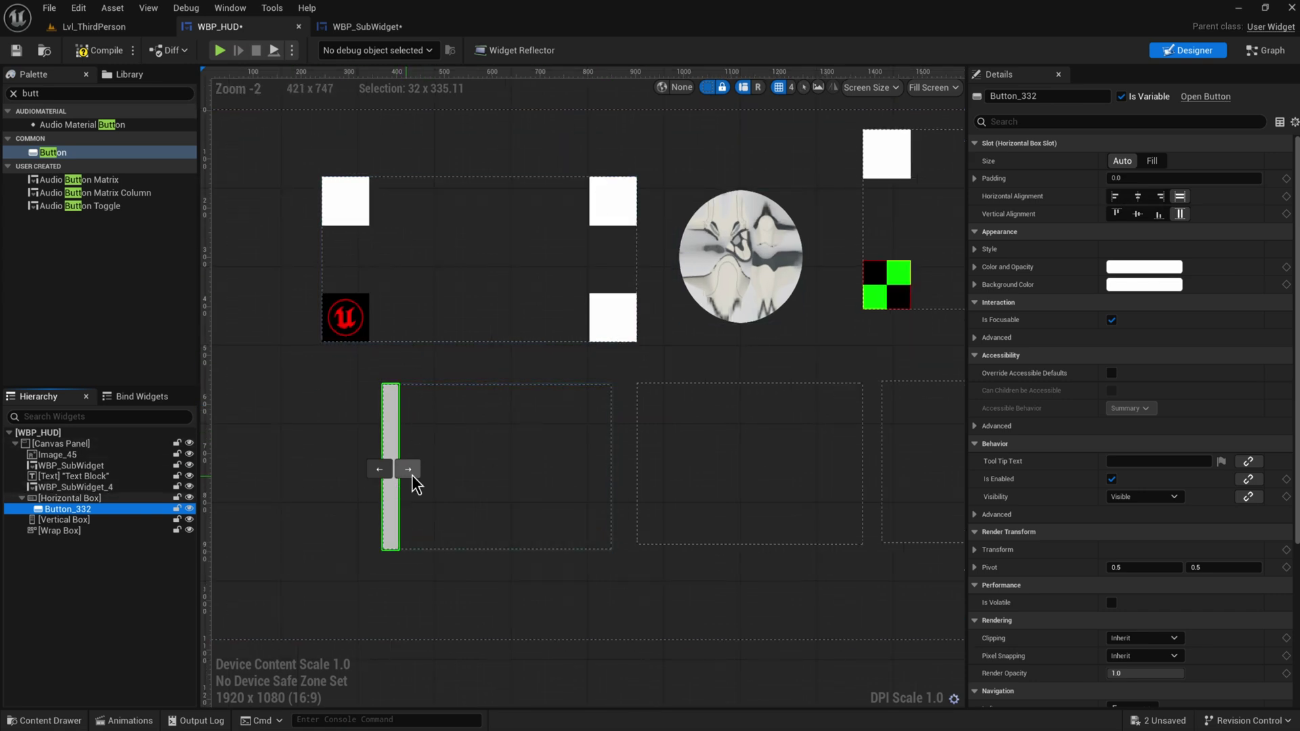
pyautogui.click(364, 27)
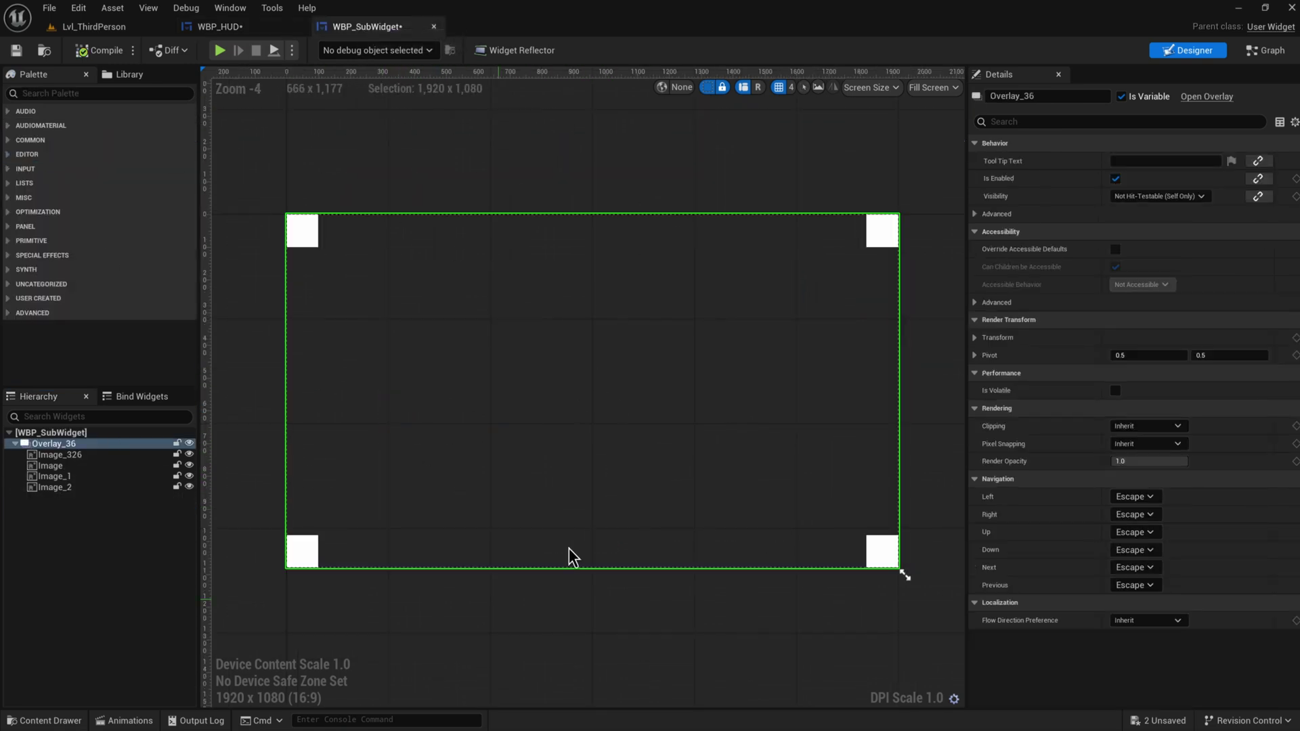
pyautogui.click(220, 27)
pyautogui.click(1117, 197)
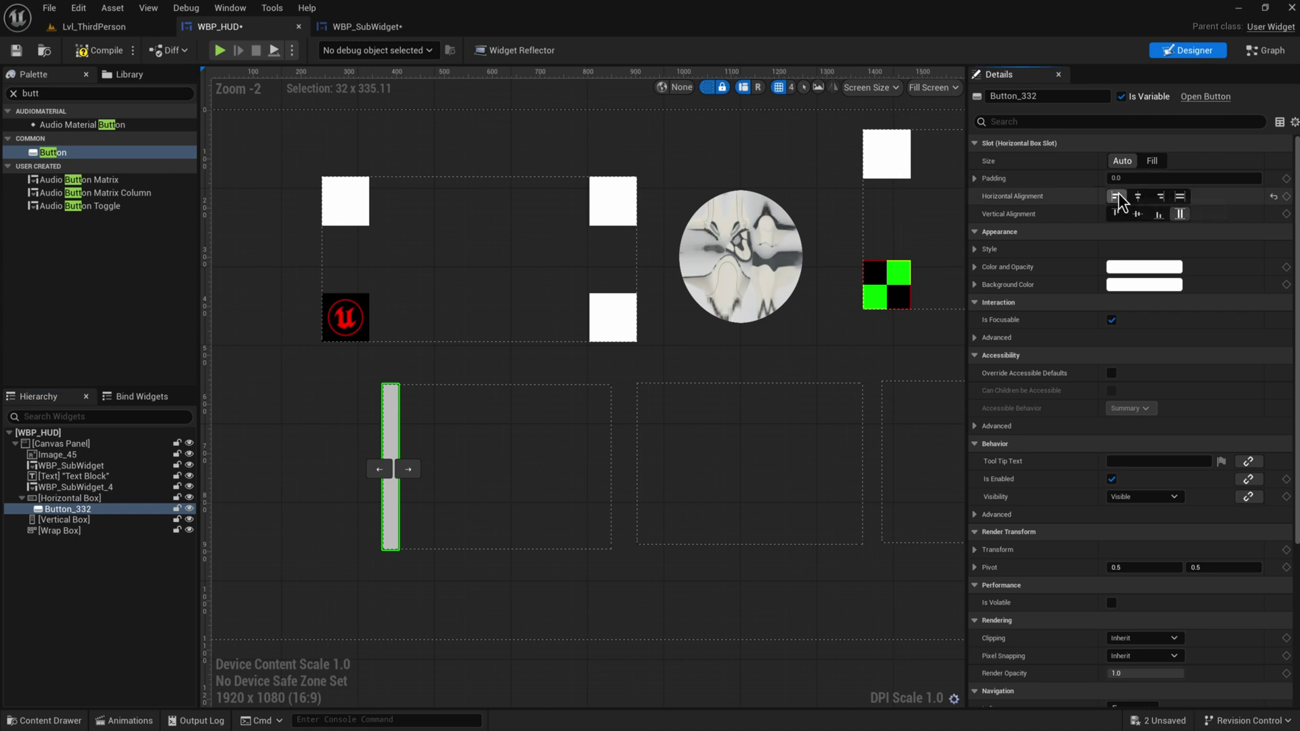
pyautogui.click(1159, 197)
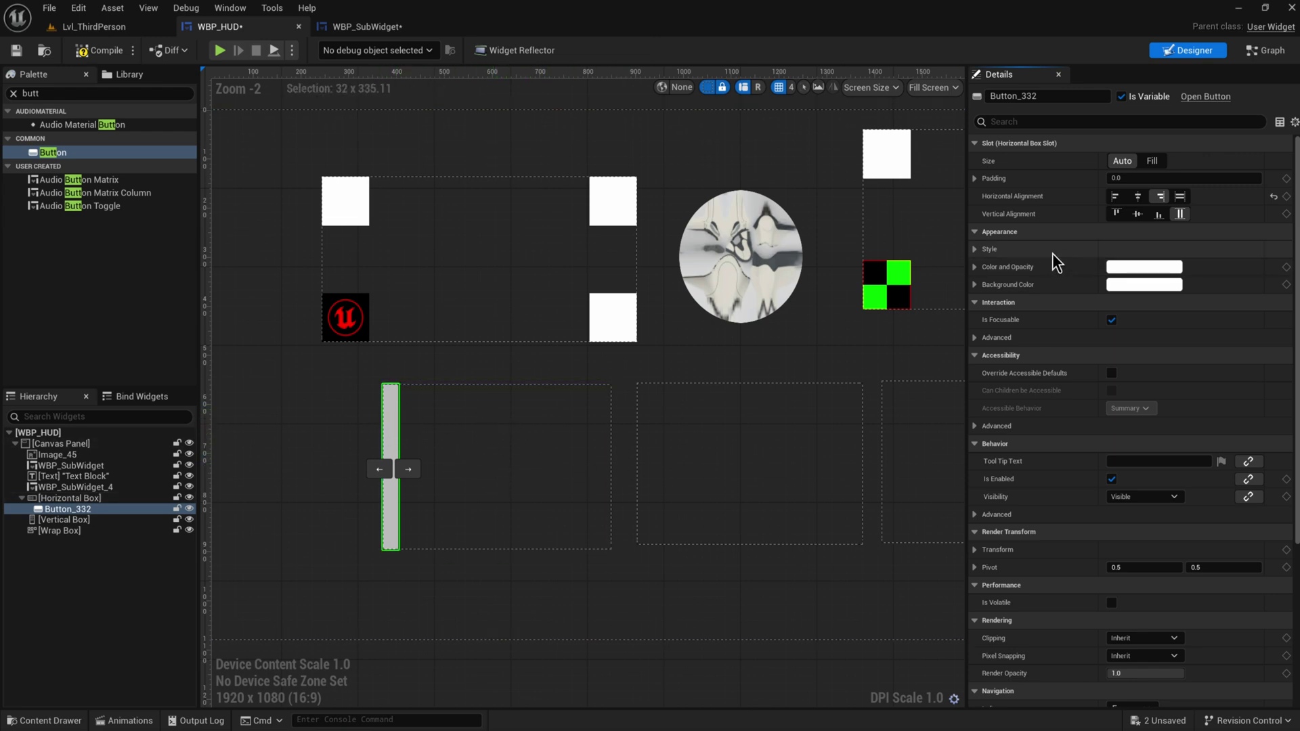
# Add a second Button to the Horizontal Box and set the first button's slot size to Fill
pyautogui.moveTo(59, 154); pyautogui.dragTo(68, 509)
pyautogui.click(396, 411)
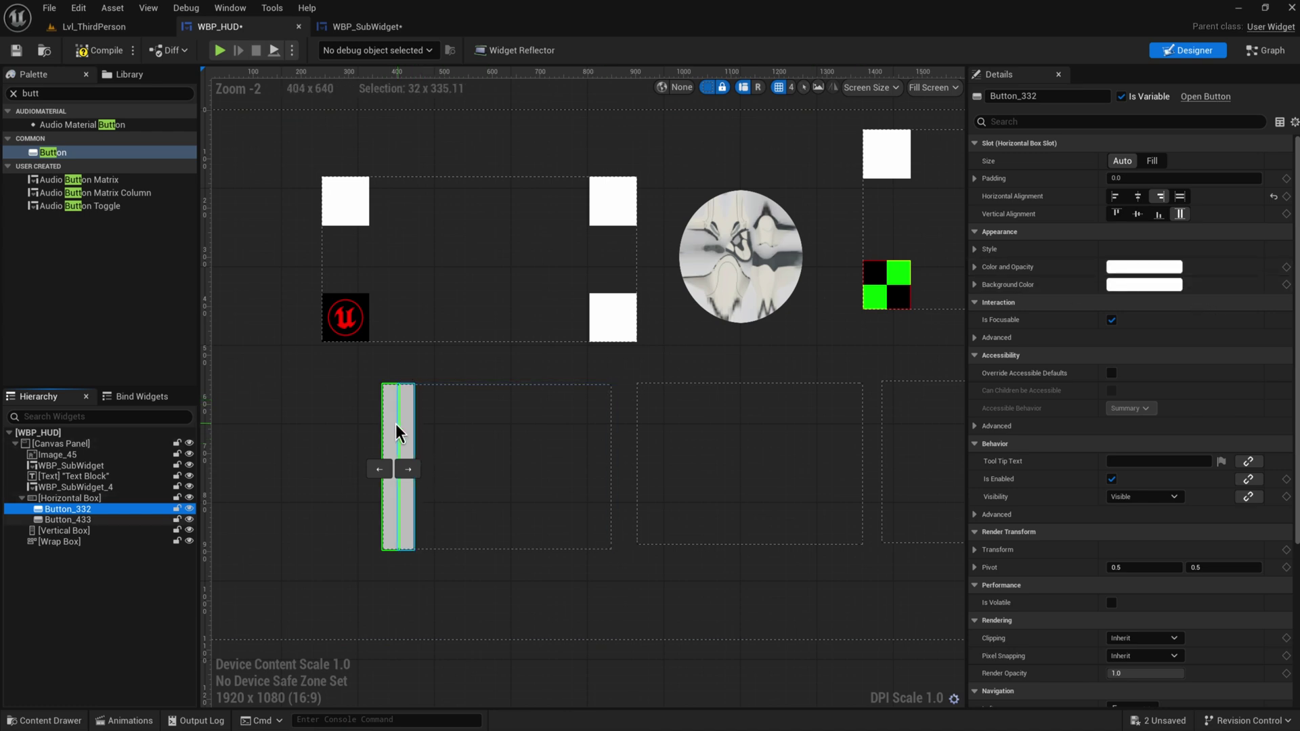
pyautogui.scroll(2, 391, 417)
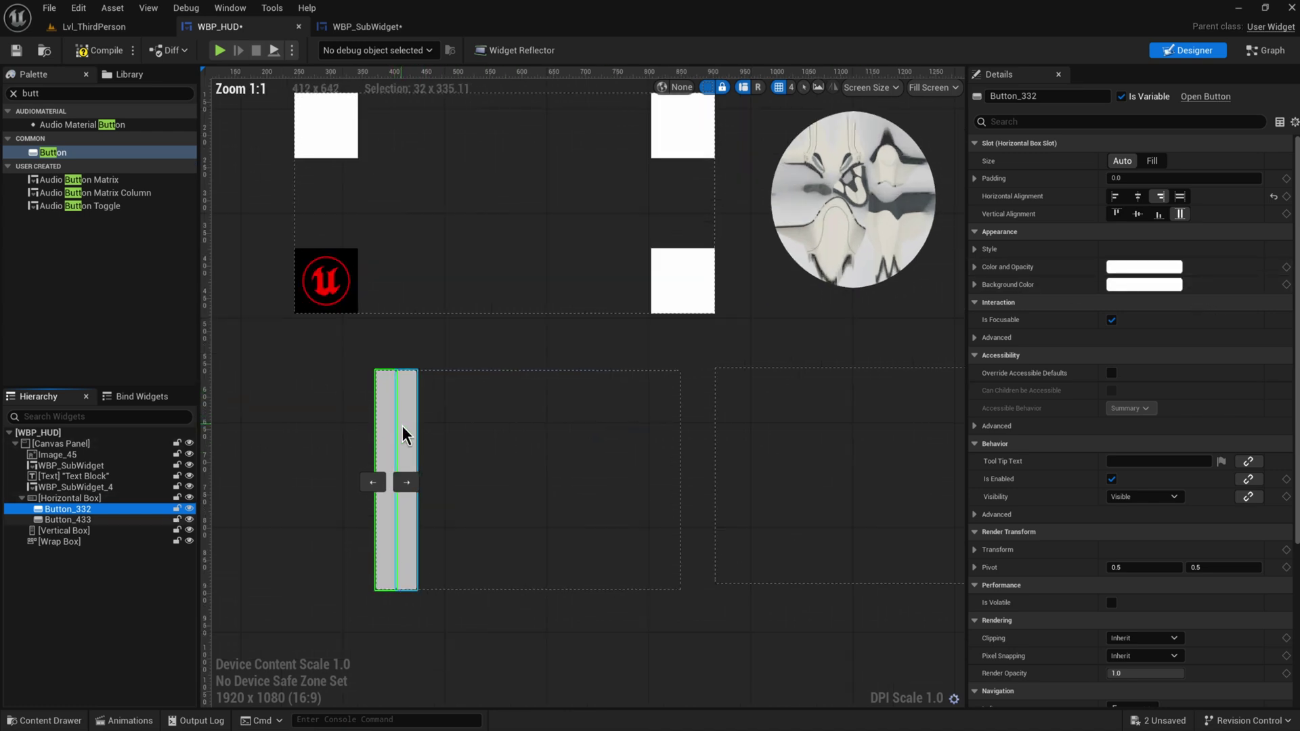
pyautogui.click(1161, 165)
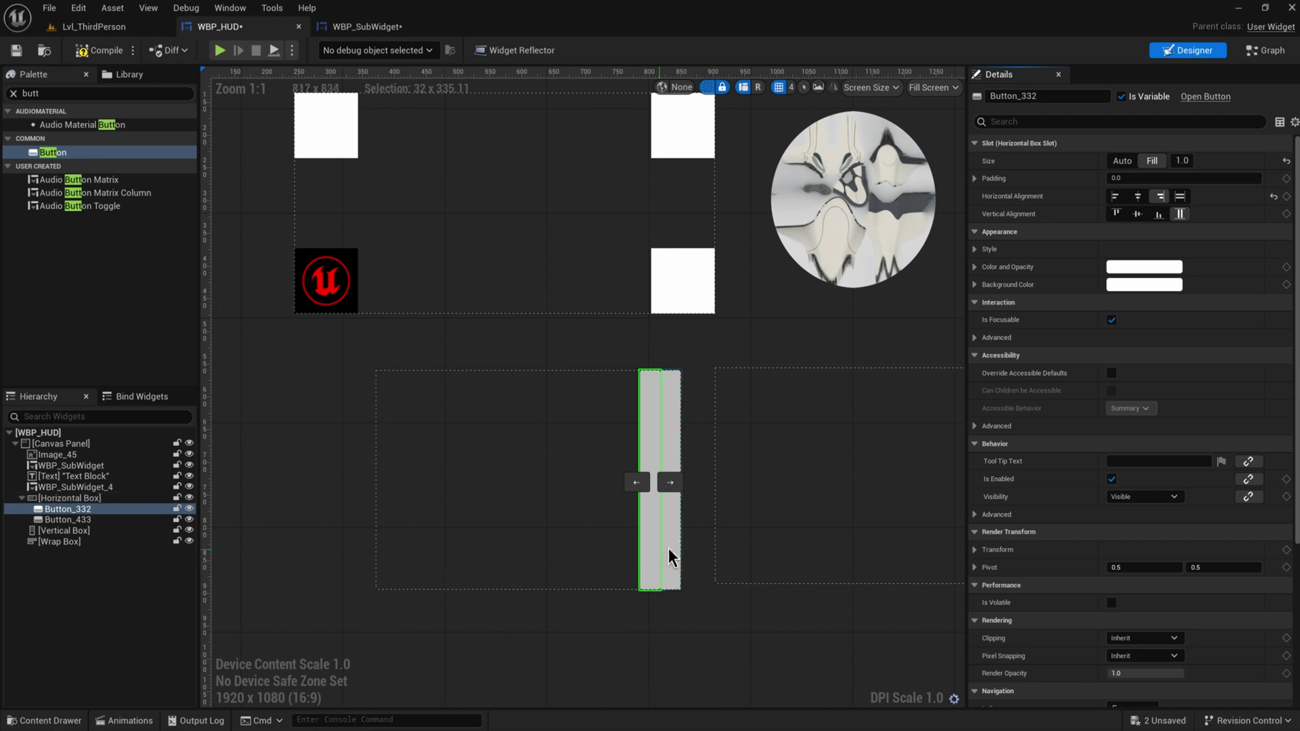
# Cycle the first button's horizontal alignment through left, center and right, finishing on left
pyautogui.click(1114, 198)
pyautogui.click(1163, 197)
pyautogui.click(1131, 198)
pyautogui.click(1116, 197)
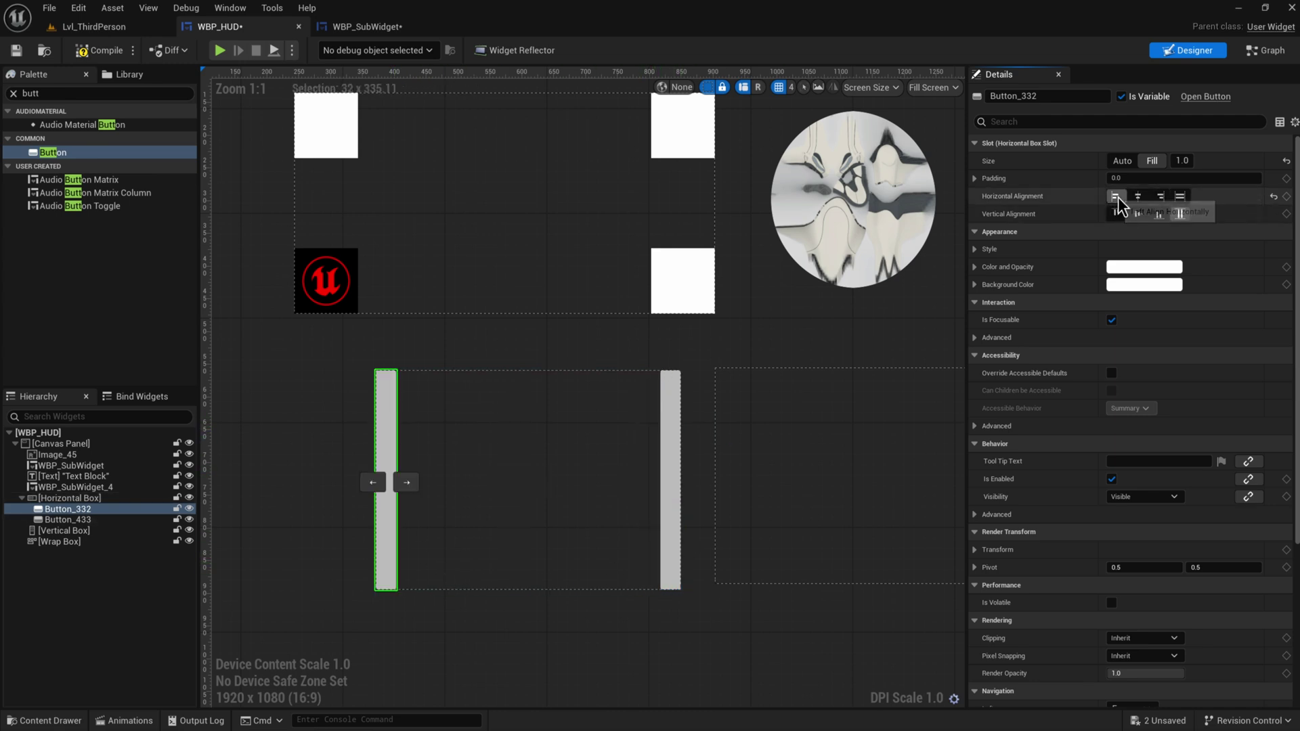
pyautogui.click(1137, 196)
pyautogui.click(1159, 196)
pyautogui.click(1136, 196)
pyautogui.click(1114, 197)
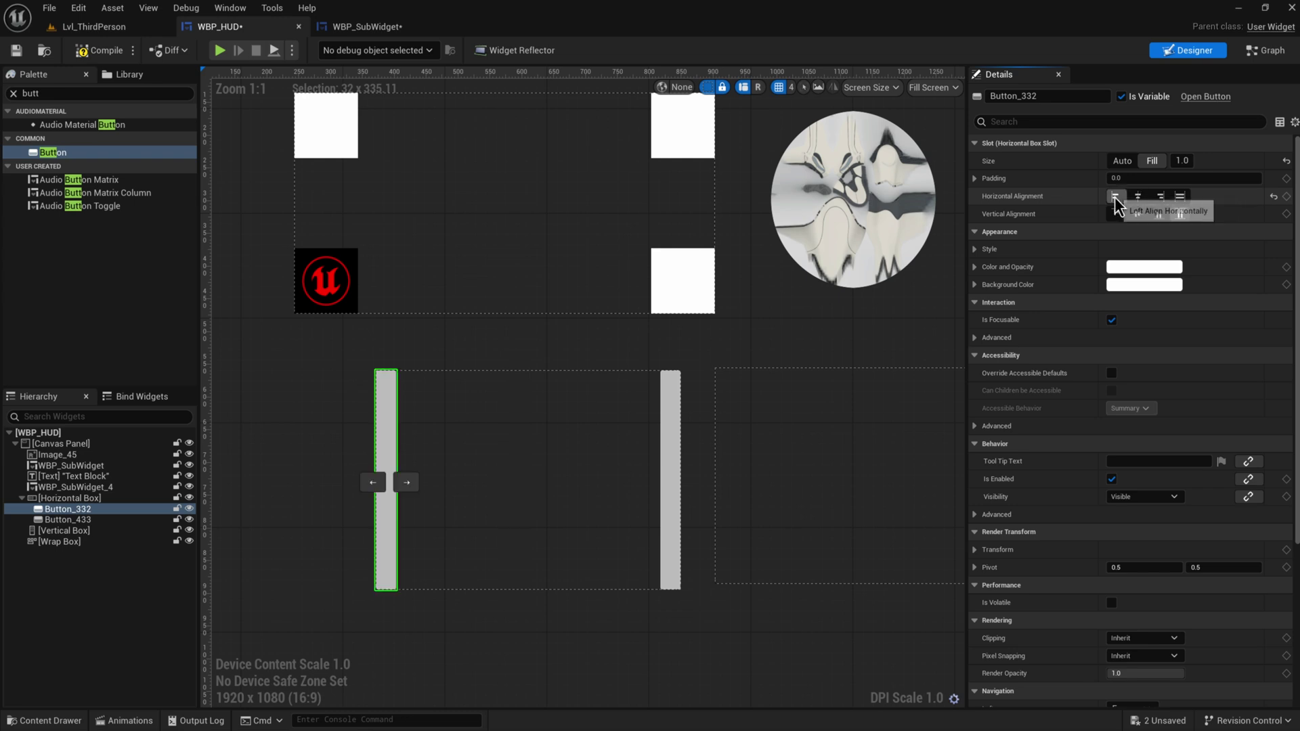
# Set the second Horizontal Box button to Fill size with center horizontal alignment, and right-align the first button horizontally
pyautogui.click(671, 457)
pyautogui.click(1153, 165)
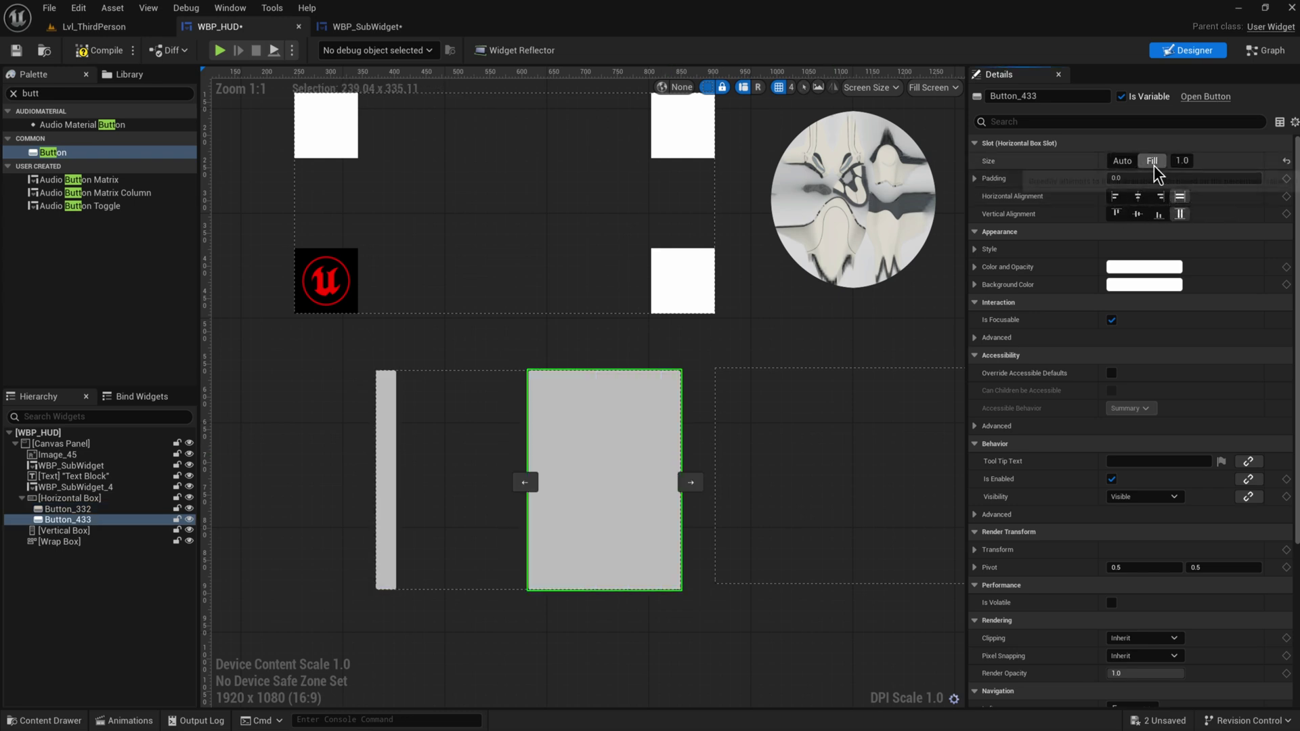
pyautogui.click(1137, 196)
pyautogui.click(1138, 214)
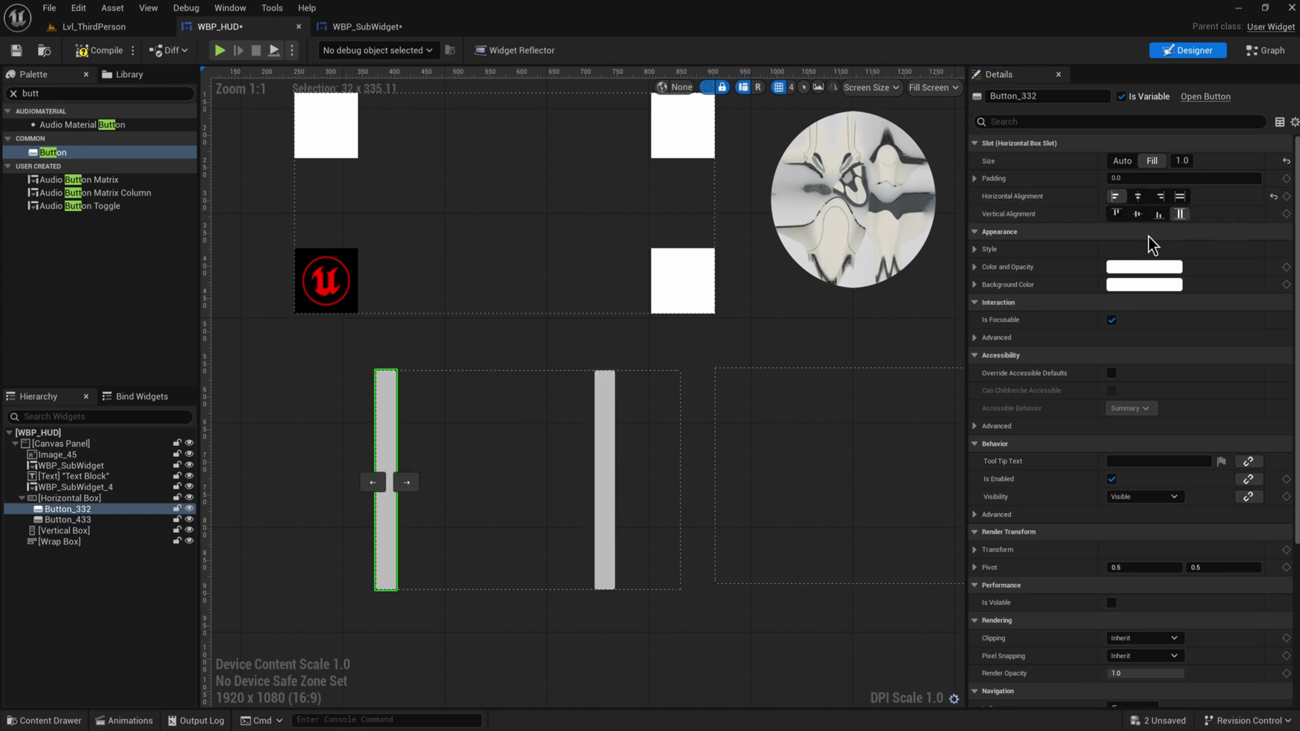
pyautogui.click(1161, 196)
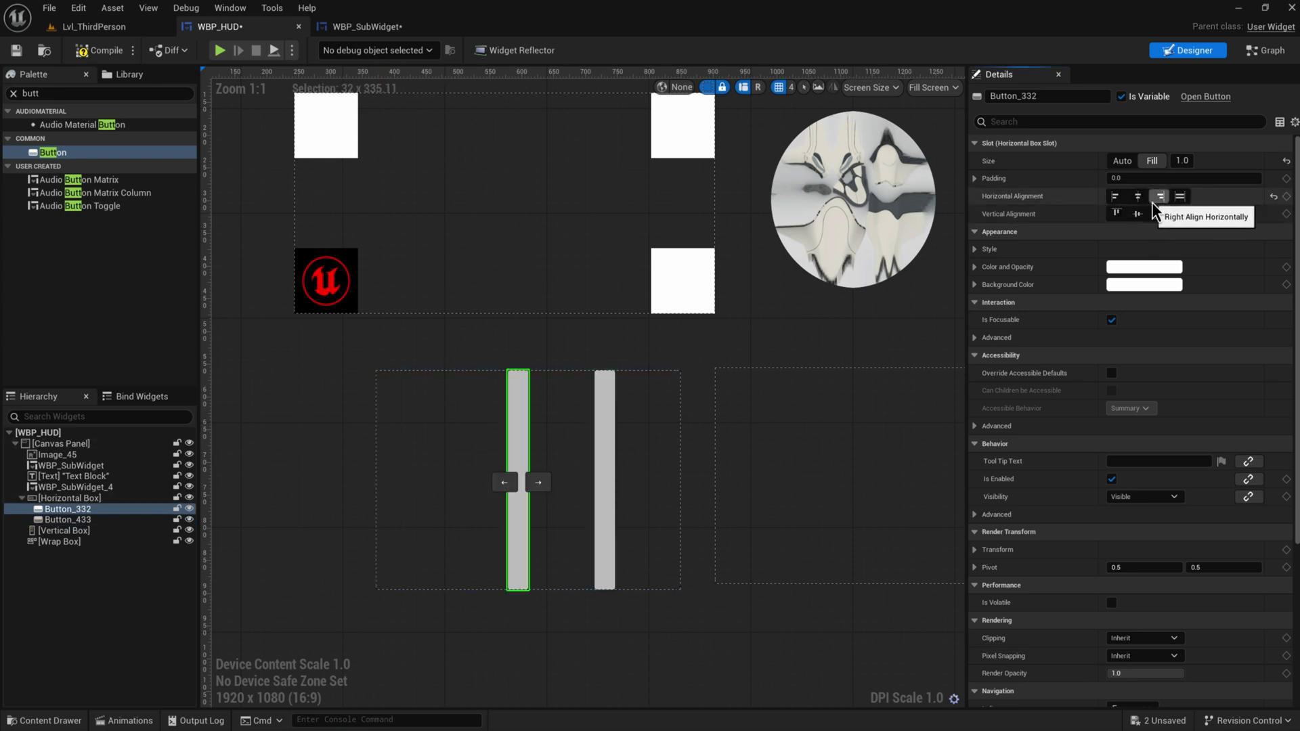
# Add a third Button to the Horizontal Box and set its slot size to Fill
pyautogui.click(608, 408)
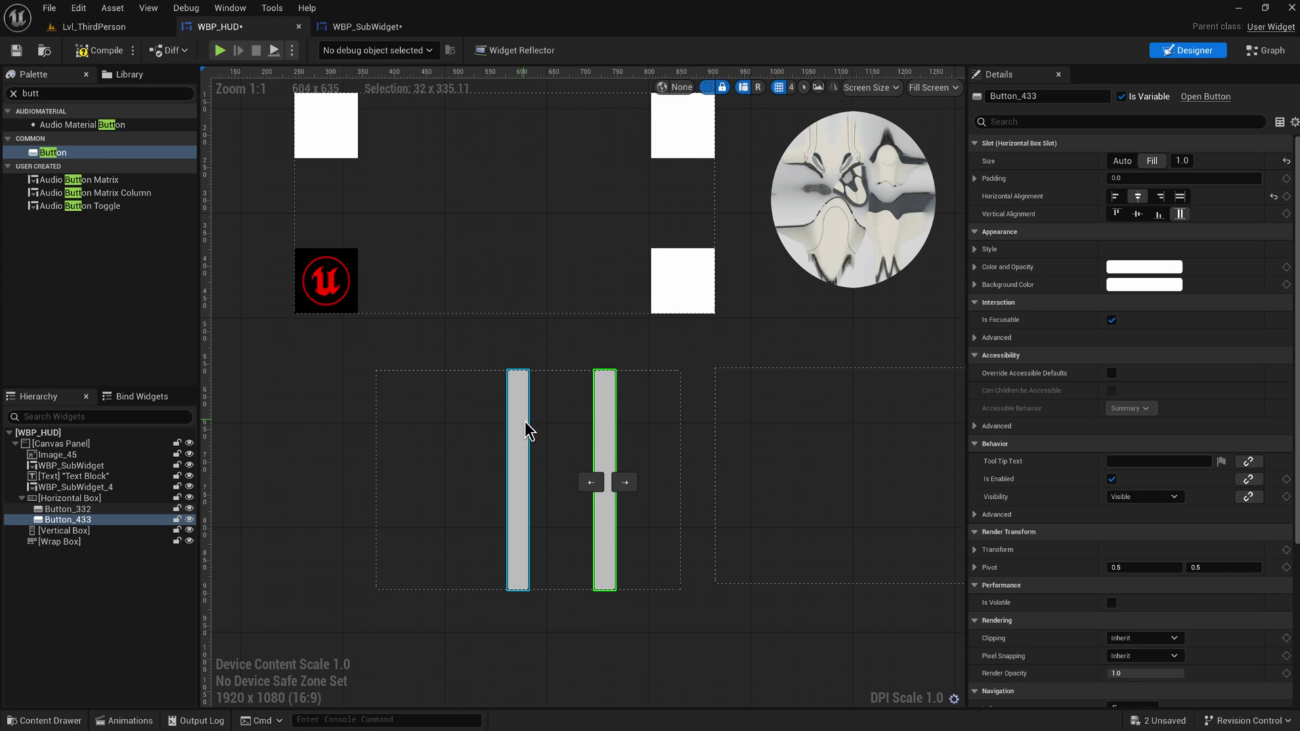
pyautogui.moveTo(53, 152); pyautogui.dragTo(92, 523)
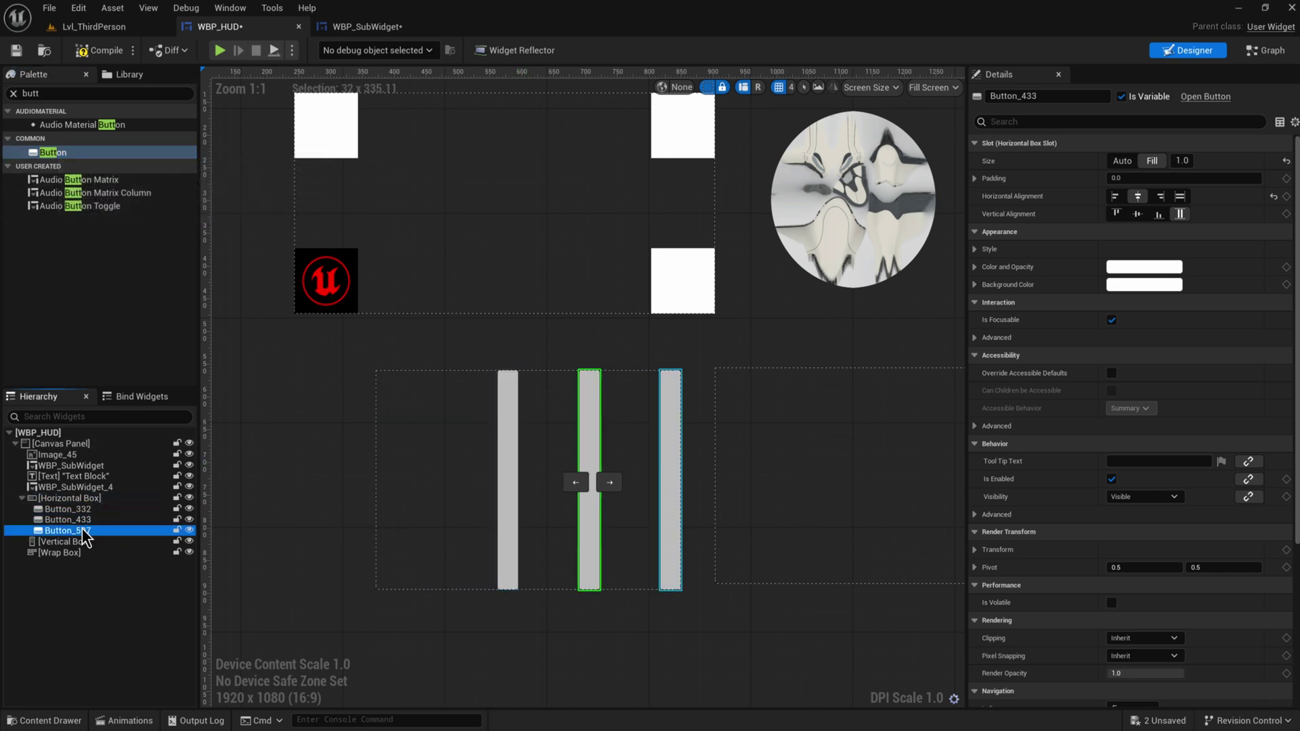
pyautogui.click(1151, 160)
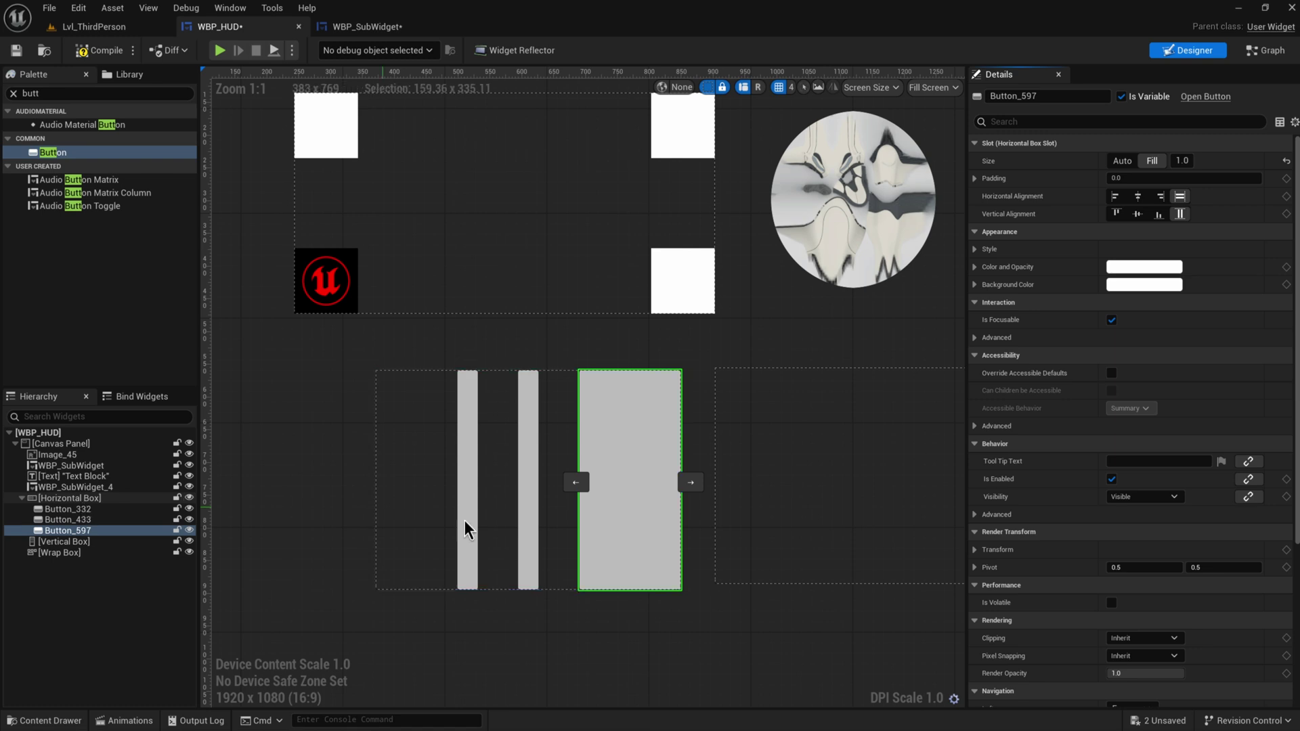
# Add three Buttons as children of the Vertical Box
pyautogui.scroll(-2, 857, 493)
pyautogui.scroll(1, 856, 493)
pyautogui.moveTo(856, 493); pyautogui.dragTo(596, 458, button='right')
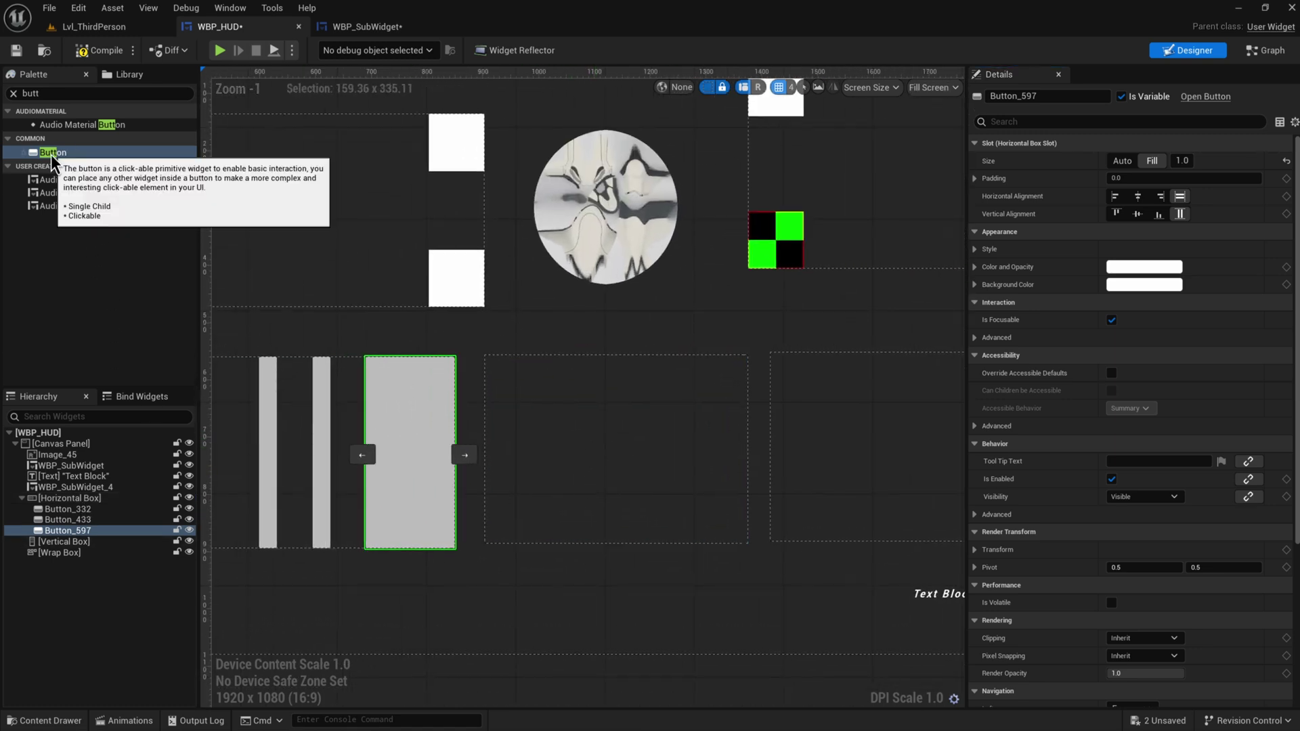
pyautogui.moveTo(54, 154); pyautogui.dragTo(65, 545)
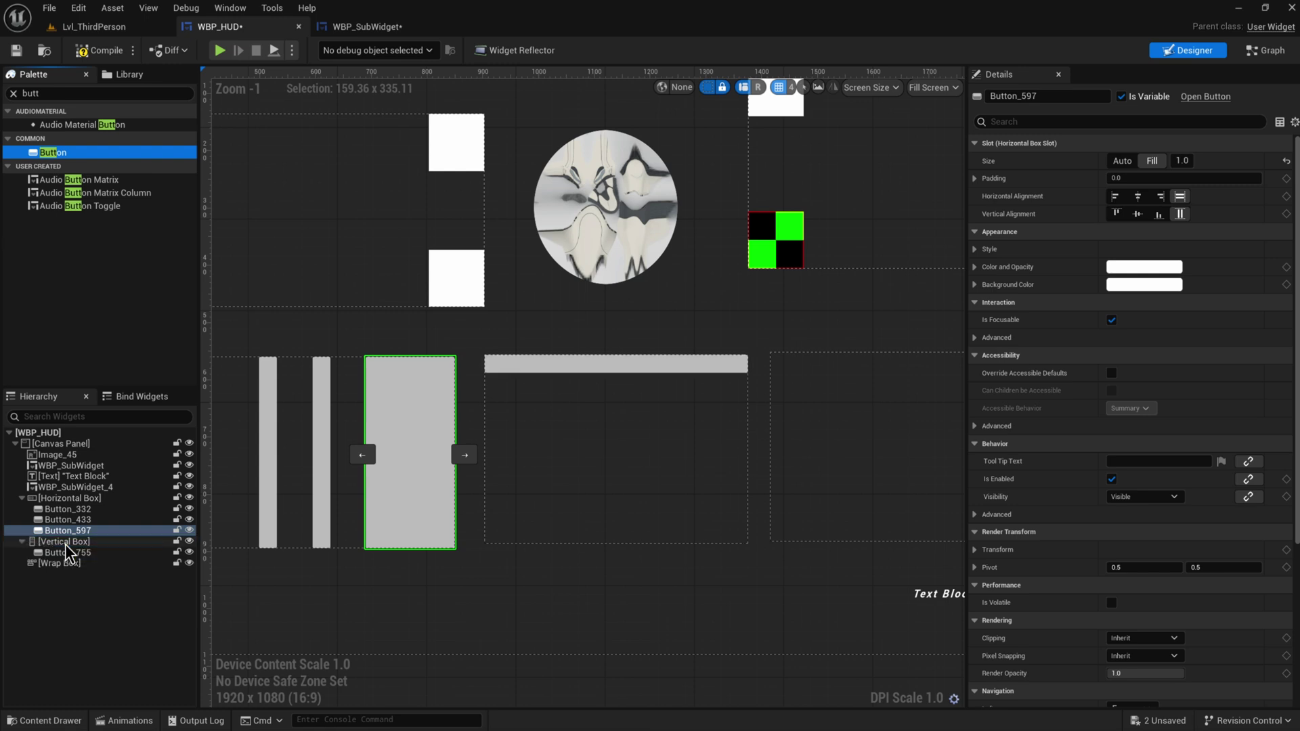
pyautogui.moveTo(59, 153); pyautogui.dragTo(87, 548)
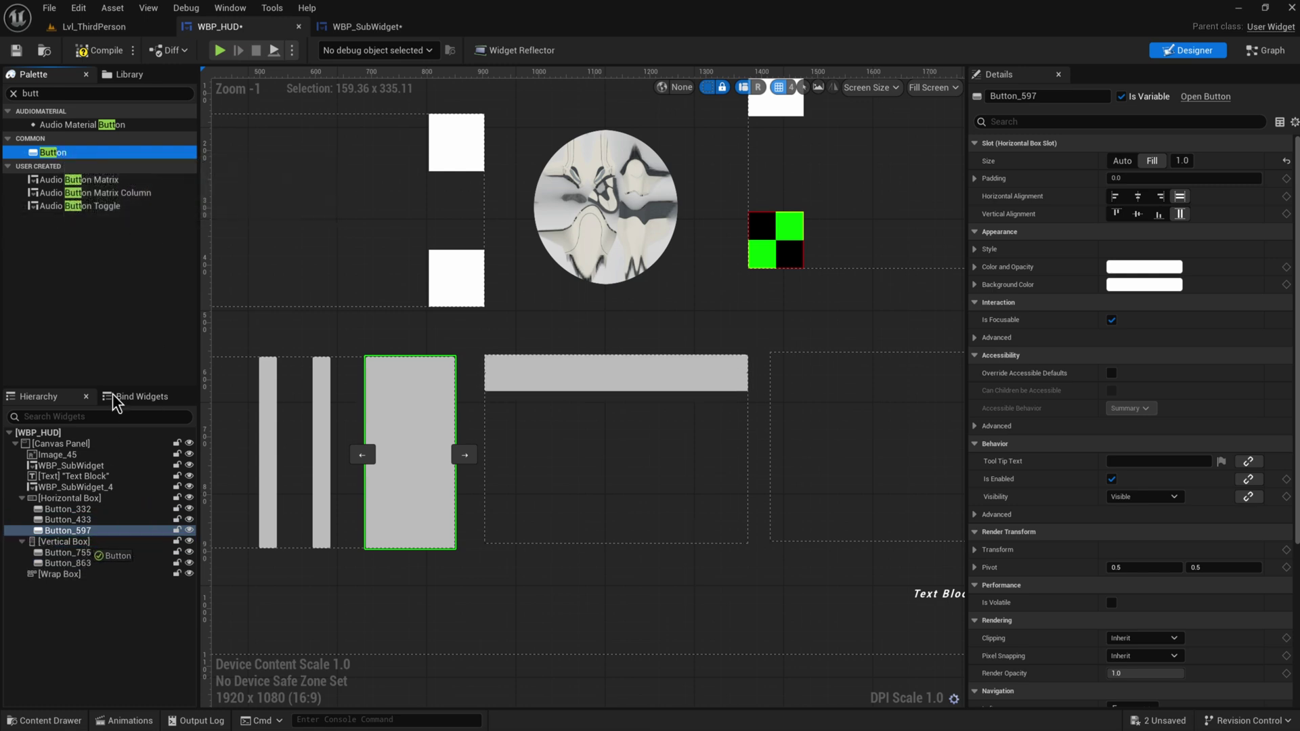
pyautogui.moveTo(58, 152); pyautogui.dragTo(76, 553)
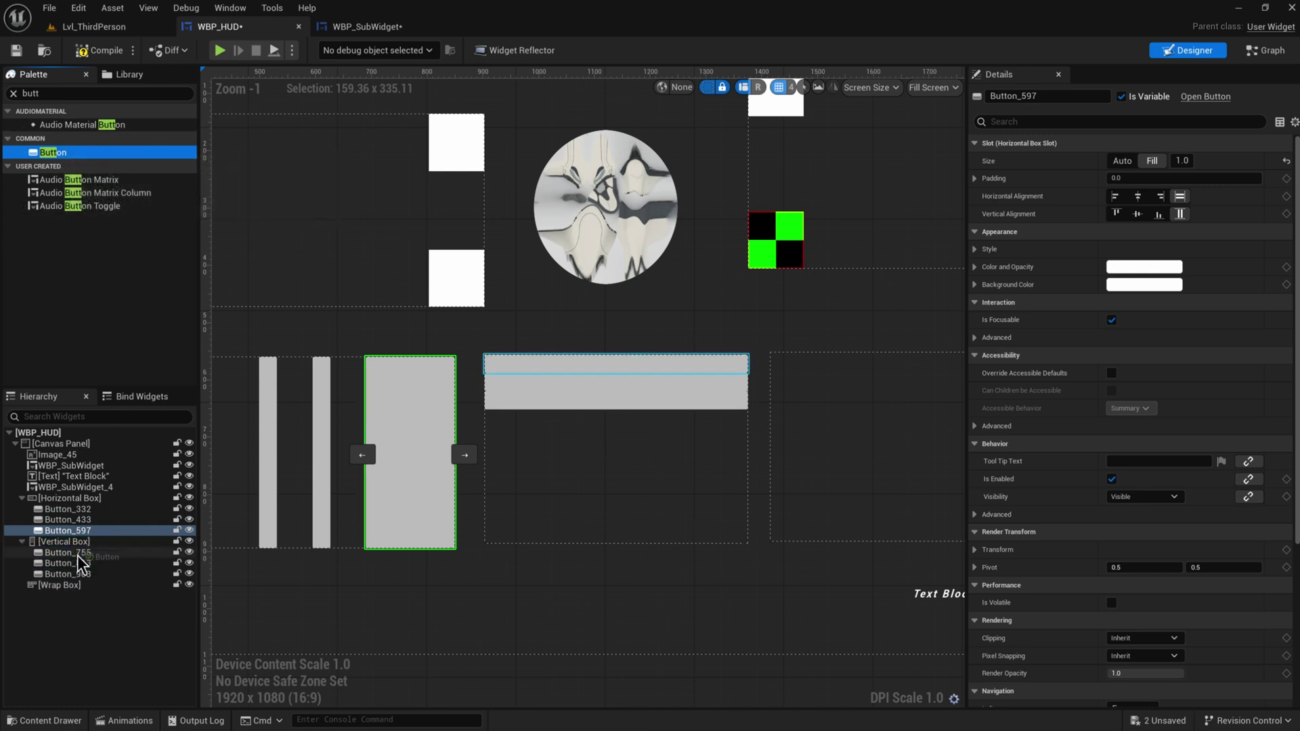
# Set all three Vertical Box buttons to Fill size, with center vertical alignment and fill horizontal alignment
pyautogui.click(68, 552)
pyautogui.keyDown('shift'); pyautogui.click(91, 574); pyautogui.keyUp('shift')
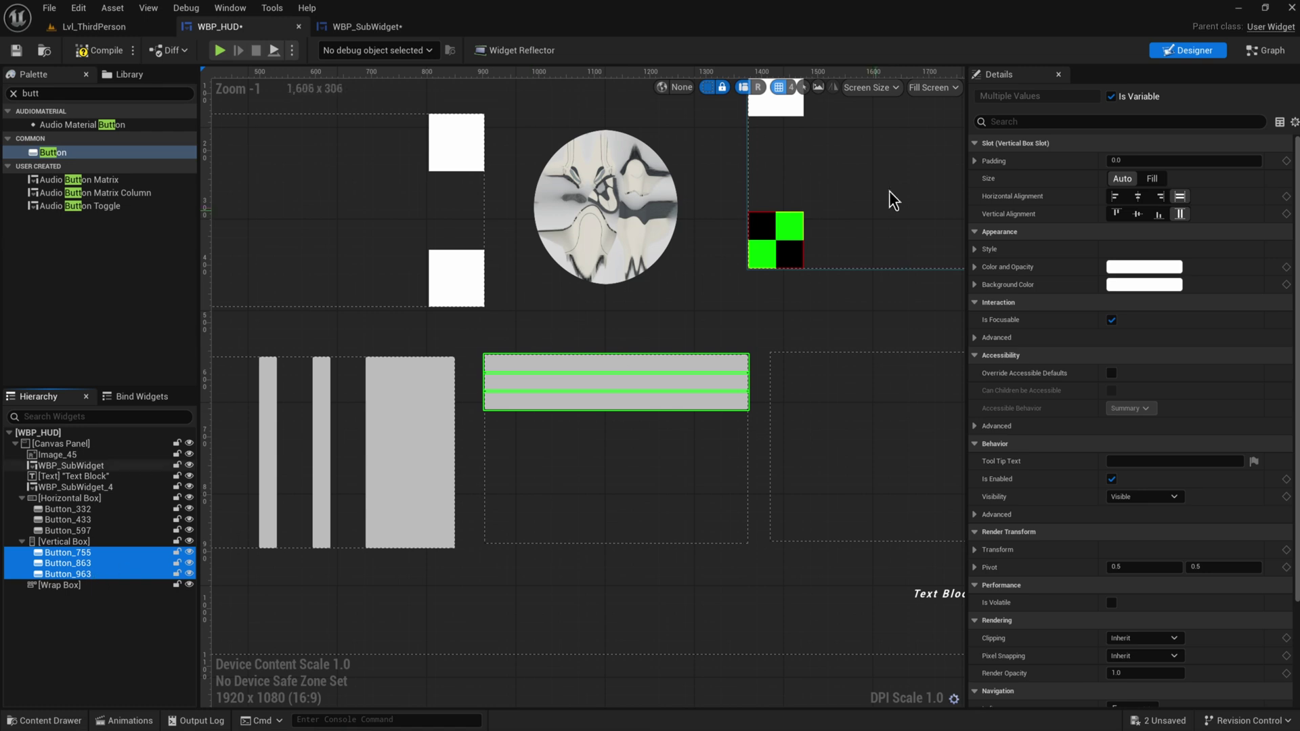
pyautogui.click(1152, 179)
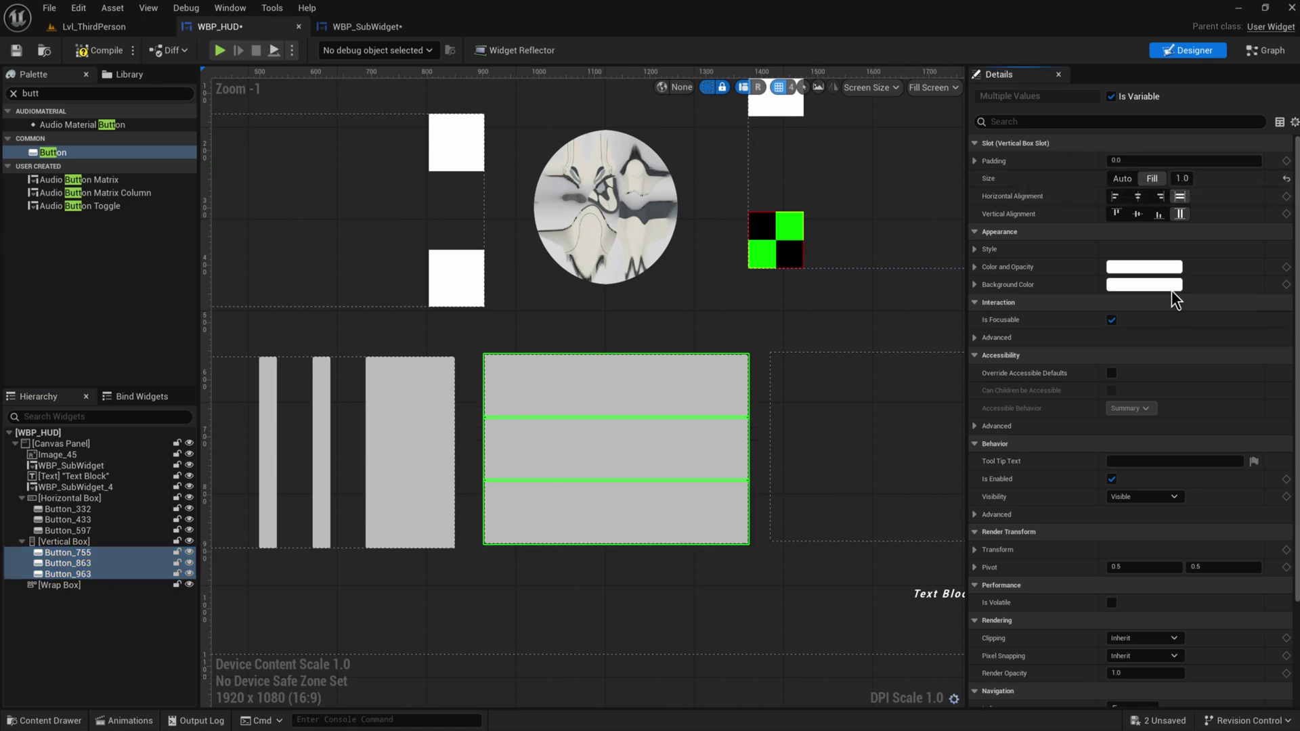
pyautogui.click(1139, 196)
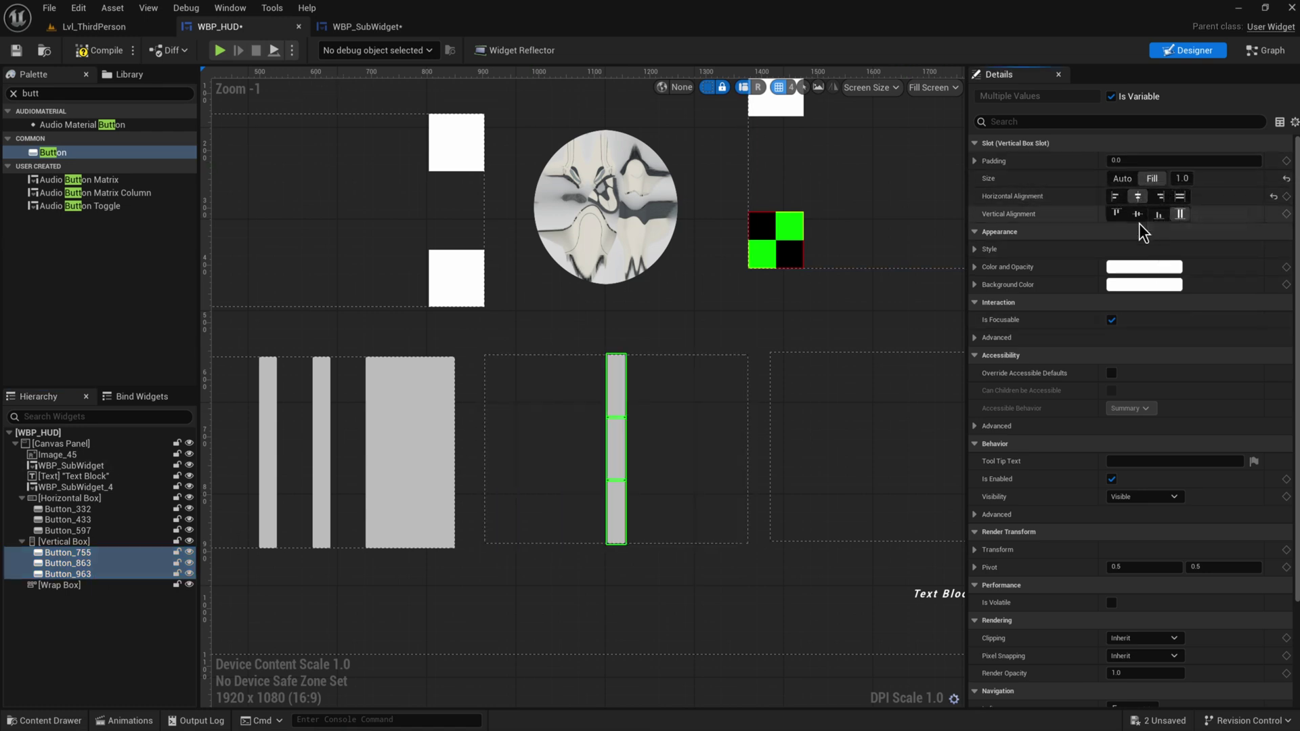
pyautogui.click(1138, 214)
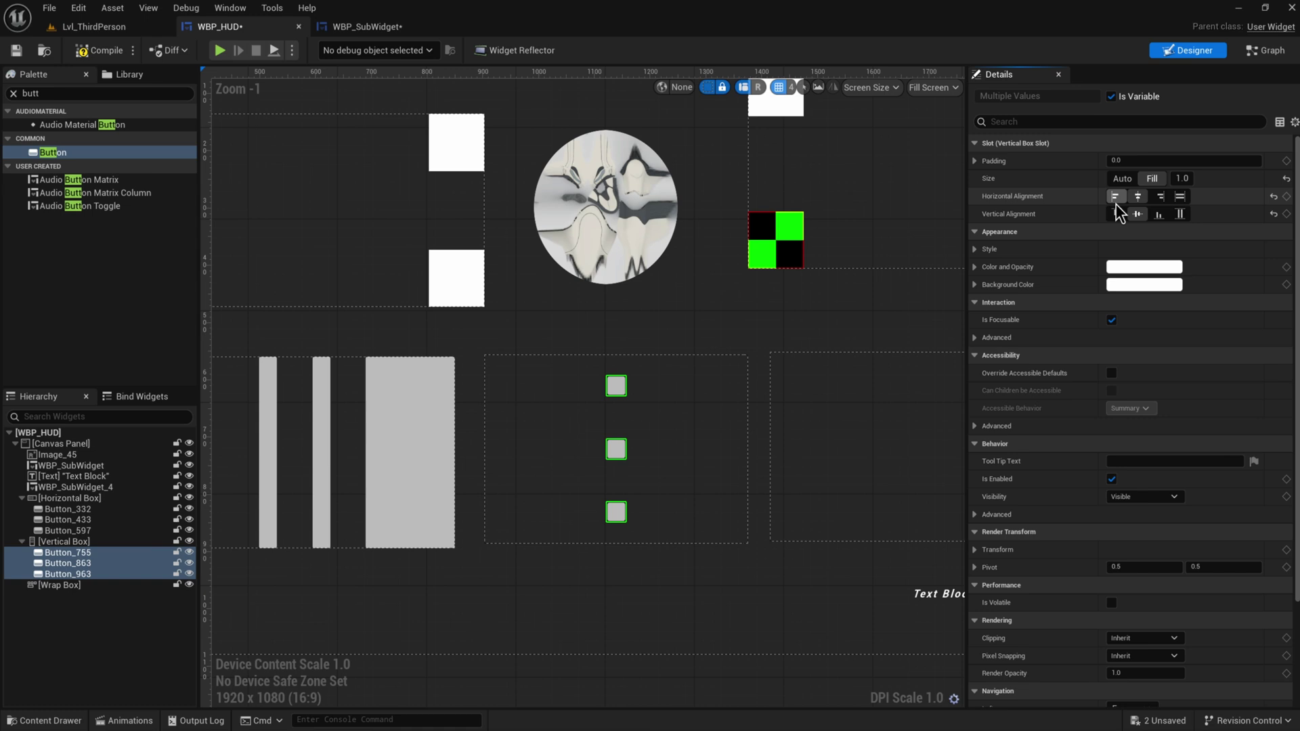
pyautogui.click(1179, 196)
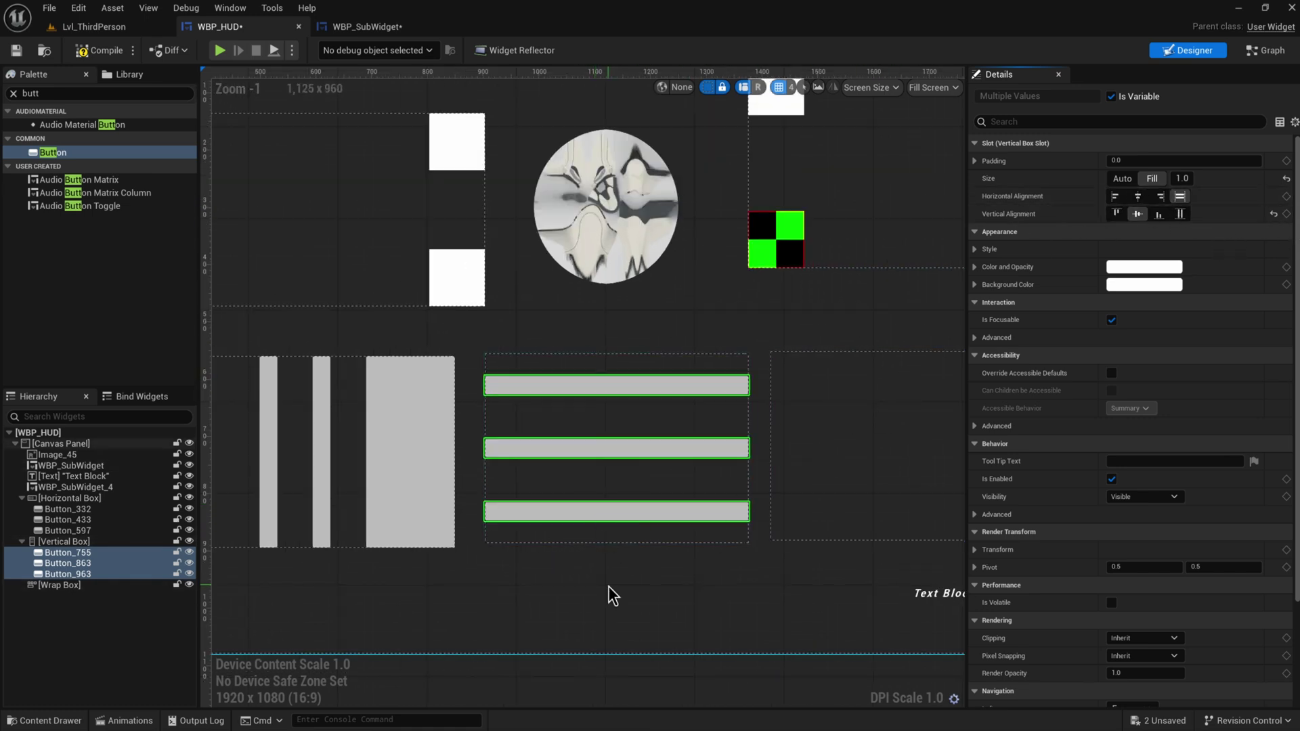
# Stretch the Vertical Box upward to a height of about 778
pyautogui.click(614, 358)
pyautogui.moveTo(615, 342); pyautogui.dragTo(552, 126)
pyautogui.scroll(-2, 609, 99)
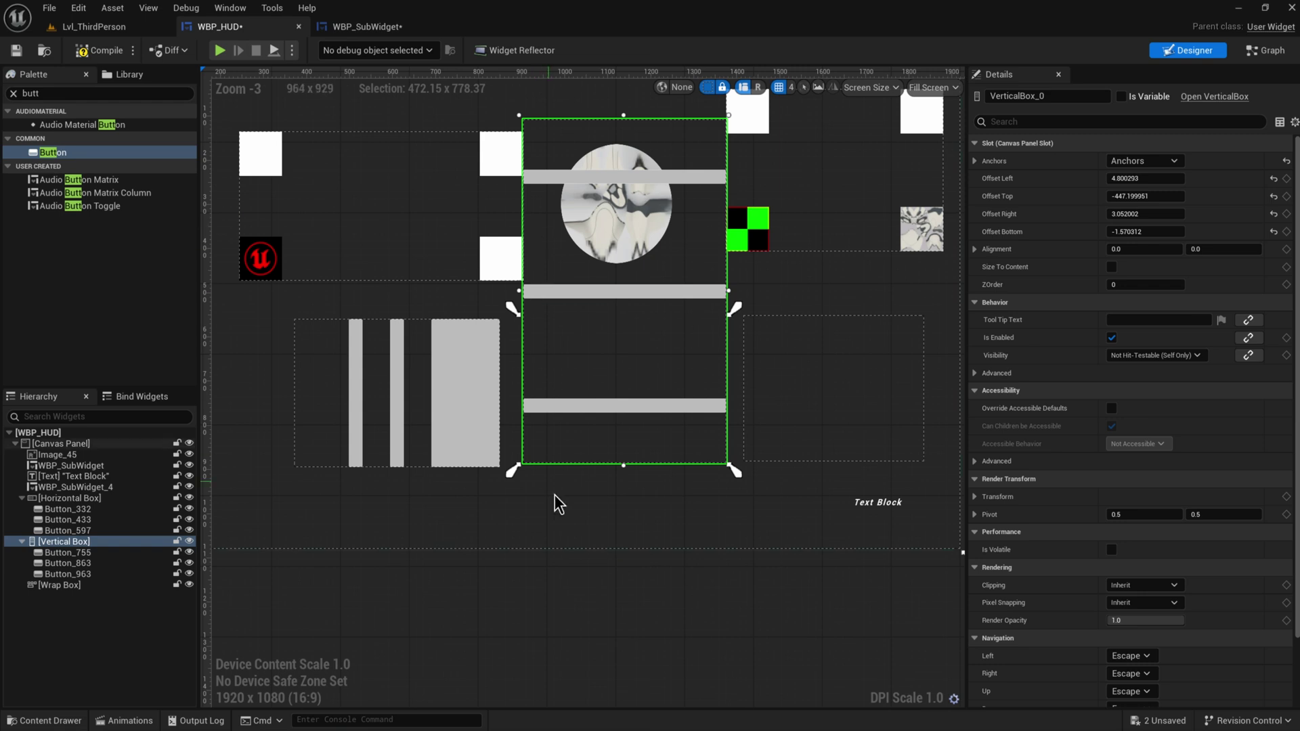
# Set the first Vertical Box button's vertical alignment to top and the third button's to bottom
pyautogui.click(709, 177)
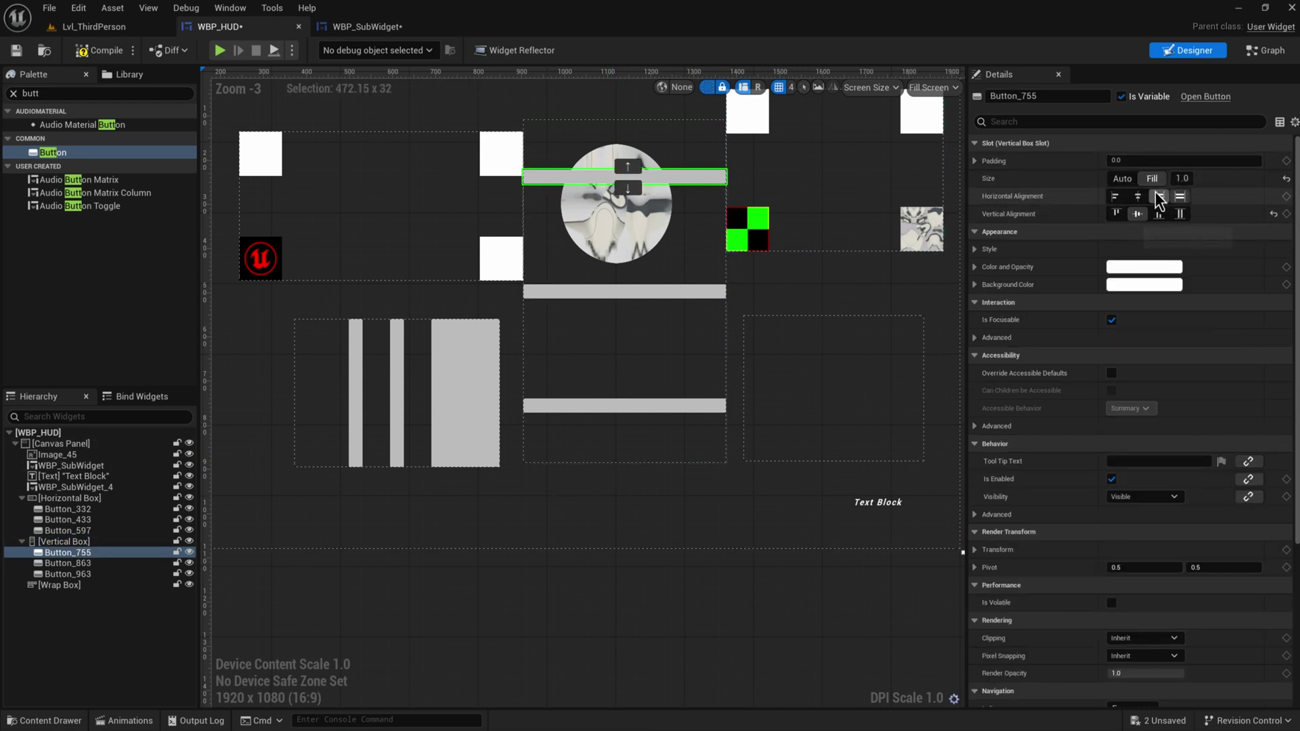
pyautogui.click(1114, 214)
pyautogui.click(710, 406)
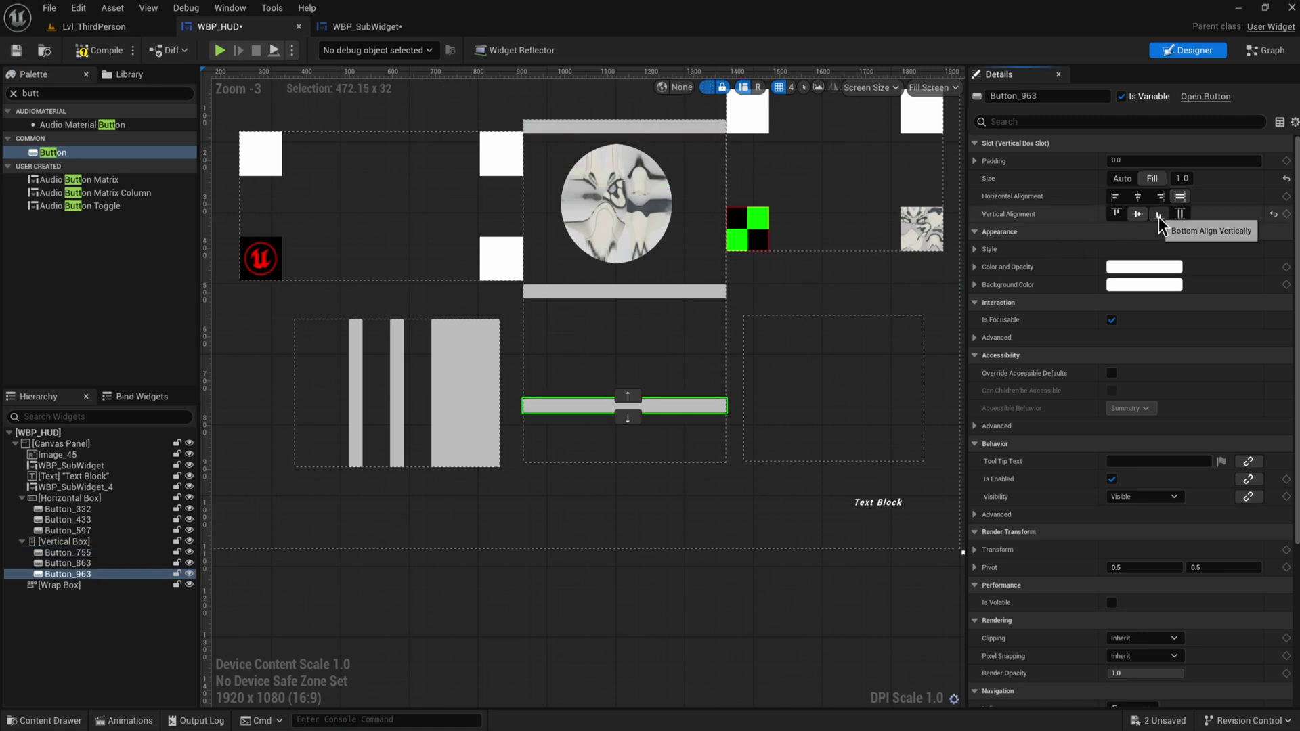
pyautogui.click(1159, 215)
# Top-align the middle Vertical Box button vertically and shrink the Vertical Box from its upper edge to about 322 high
pyautogui.click(723, 377)
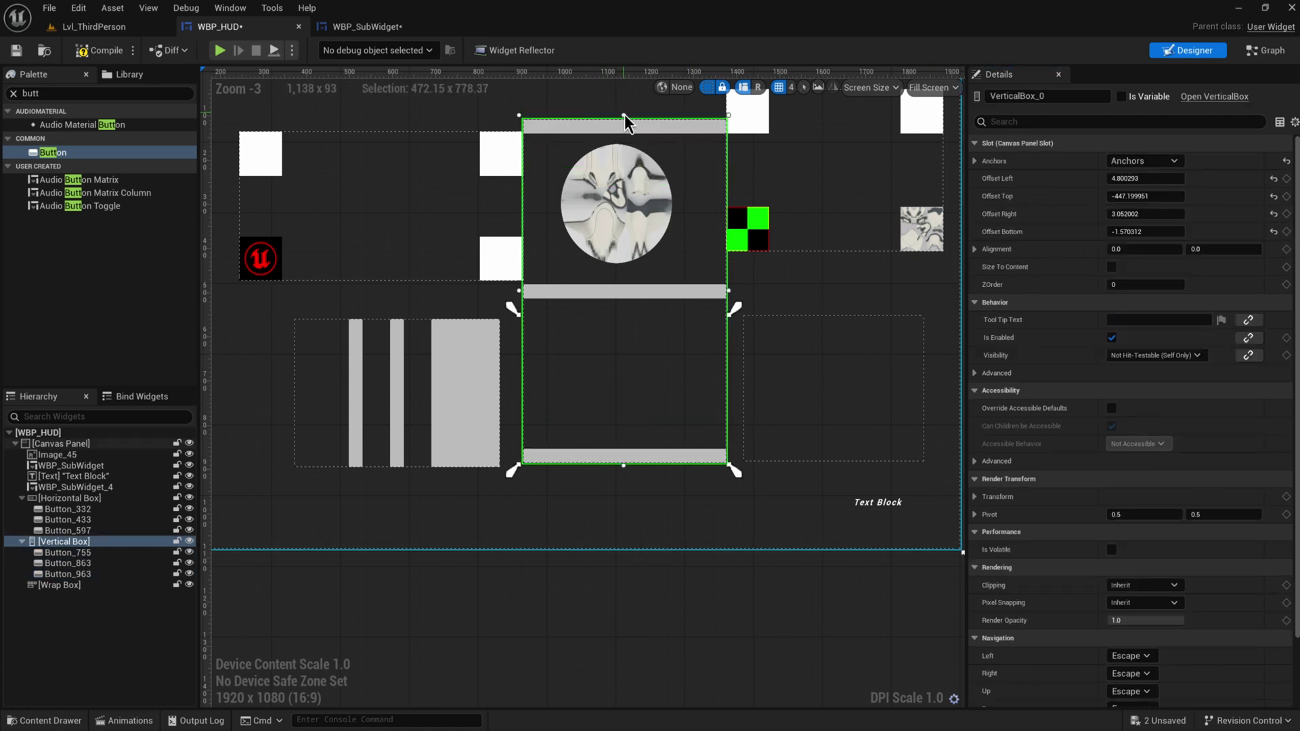
pyautogui.moveTo(624, 115); pyautogui.dragTo(682, 229)
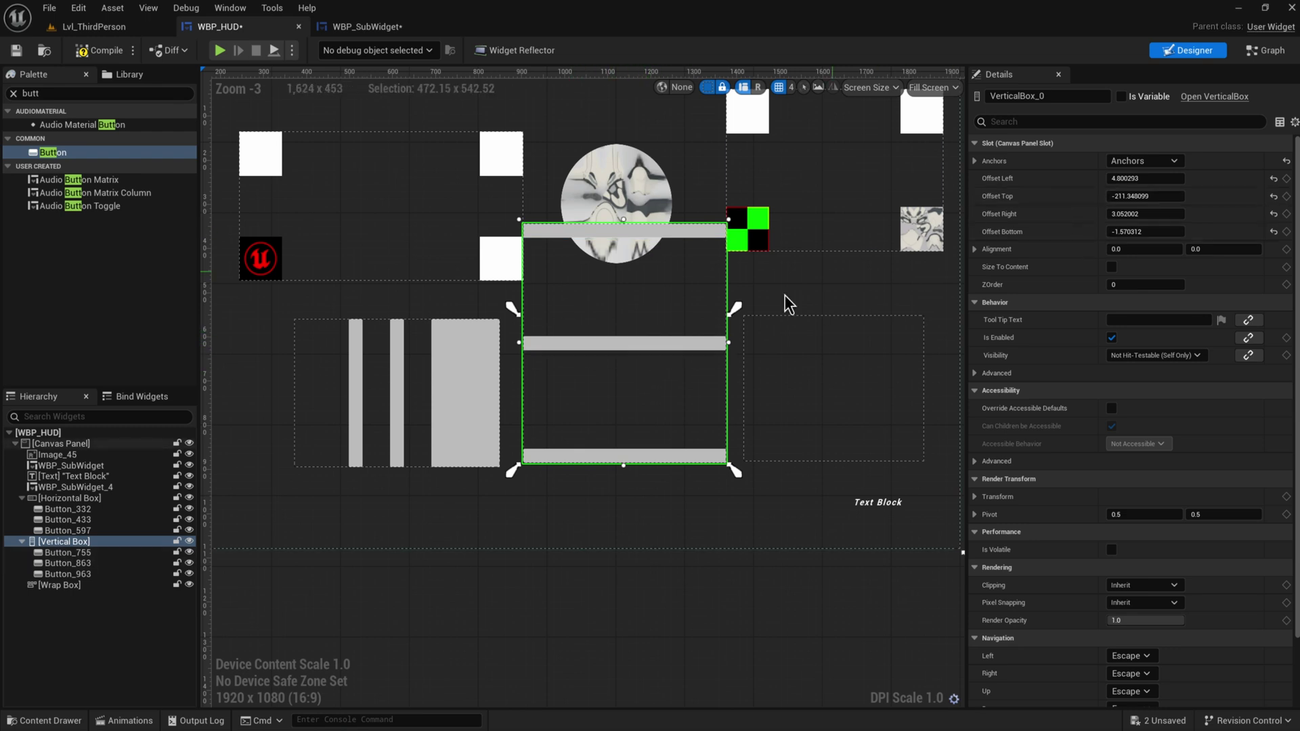
pyautogui.click(675, 343)
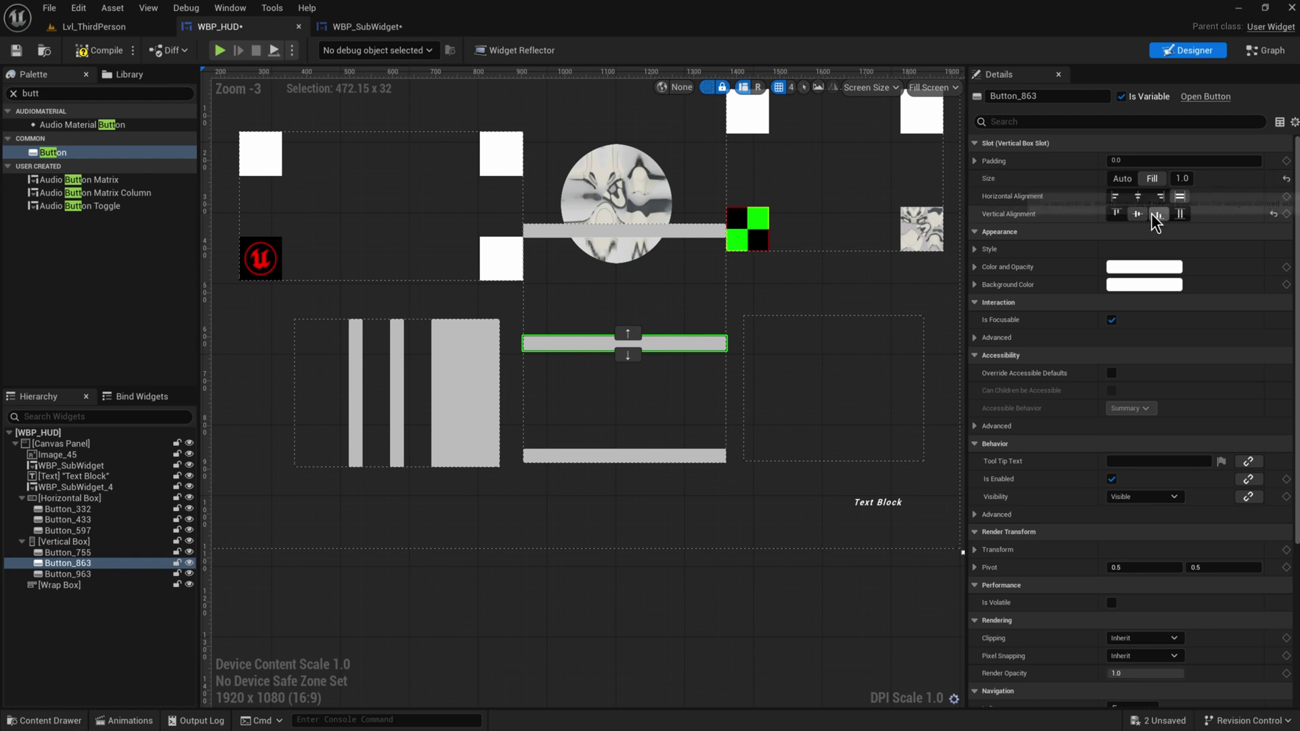
pyautogui.click(1116, 214)
pyautogui.click(707, 230)
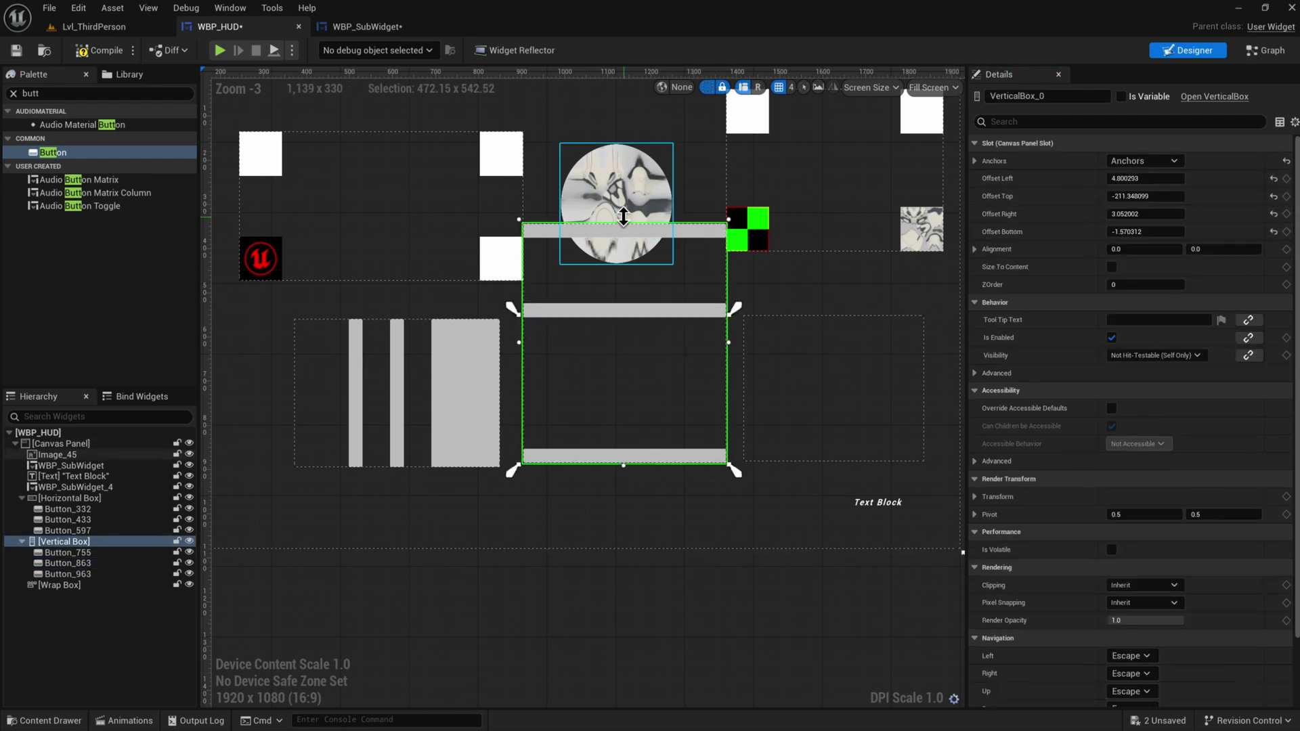
pyautogui.moveTo(651, 226); pyautogui.dragTo(675, 321)
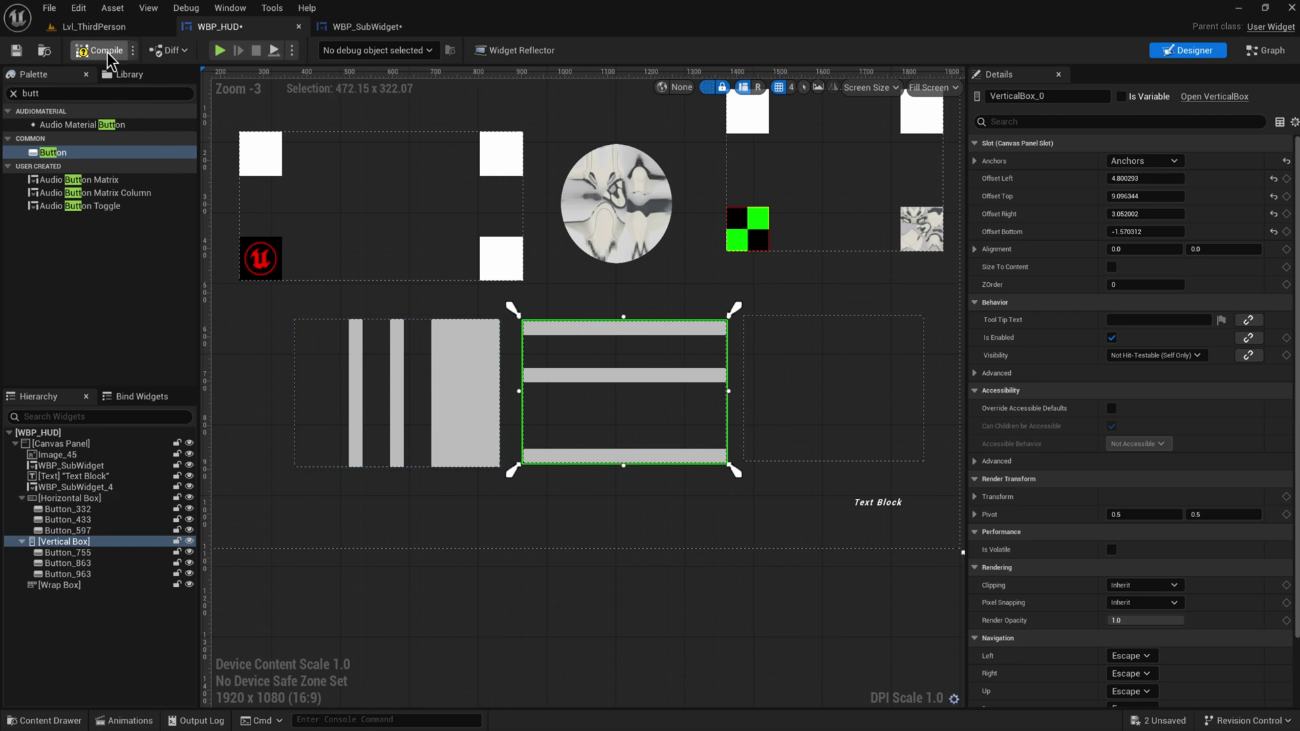
# Find the Text widget in the palette and add it as a child of the Vertical Box
pyautogui.click(99, 93)
pyautogui.hotkey('ctrl', 'a')
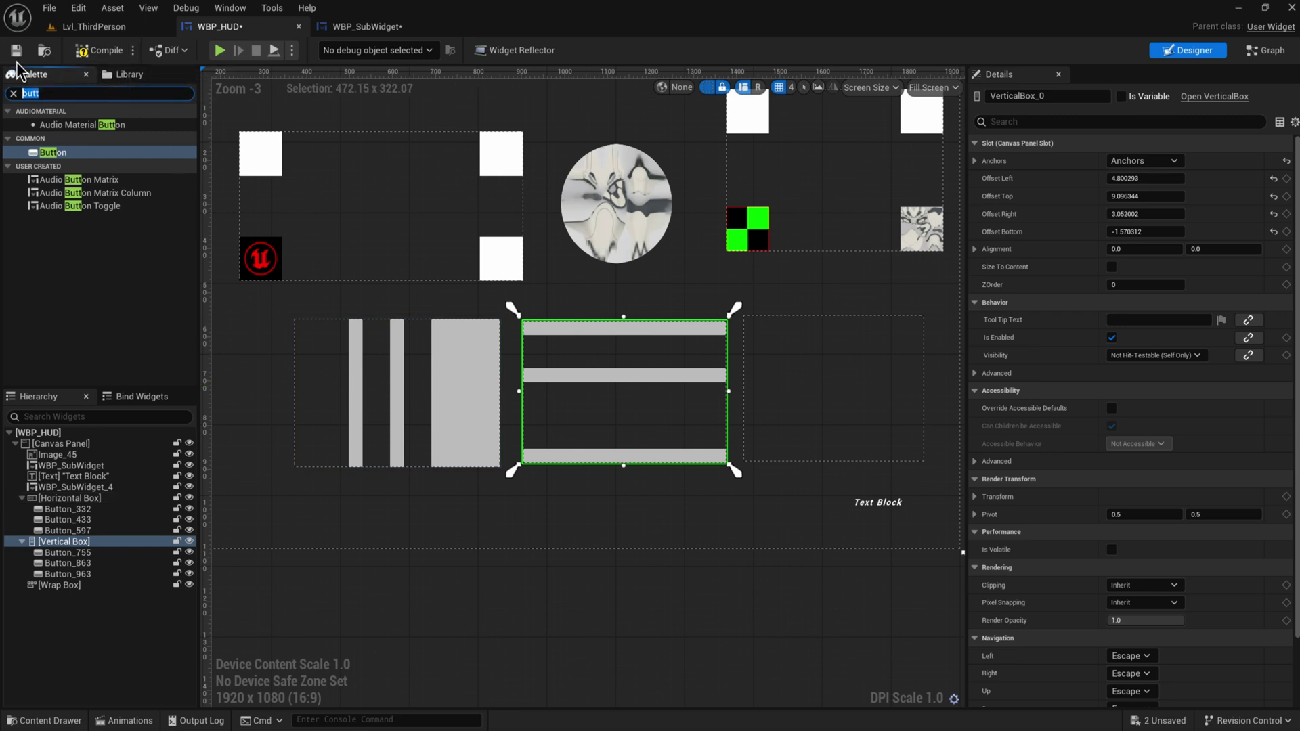
pyautogui.press('BackSpace')
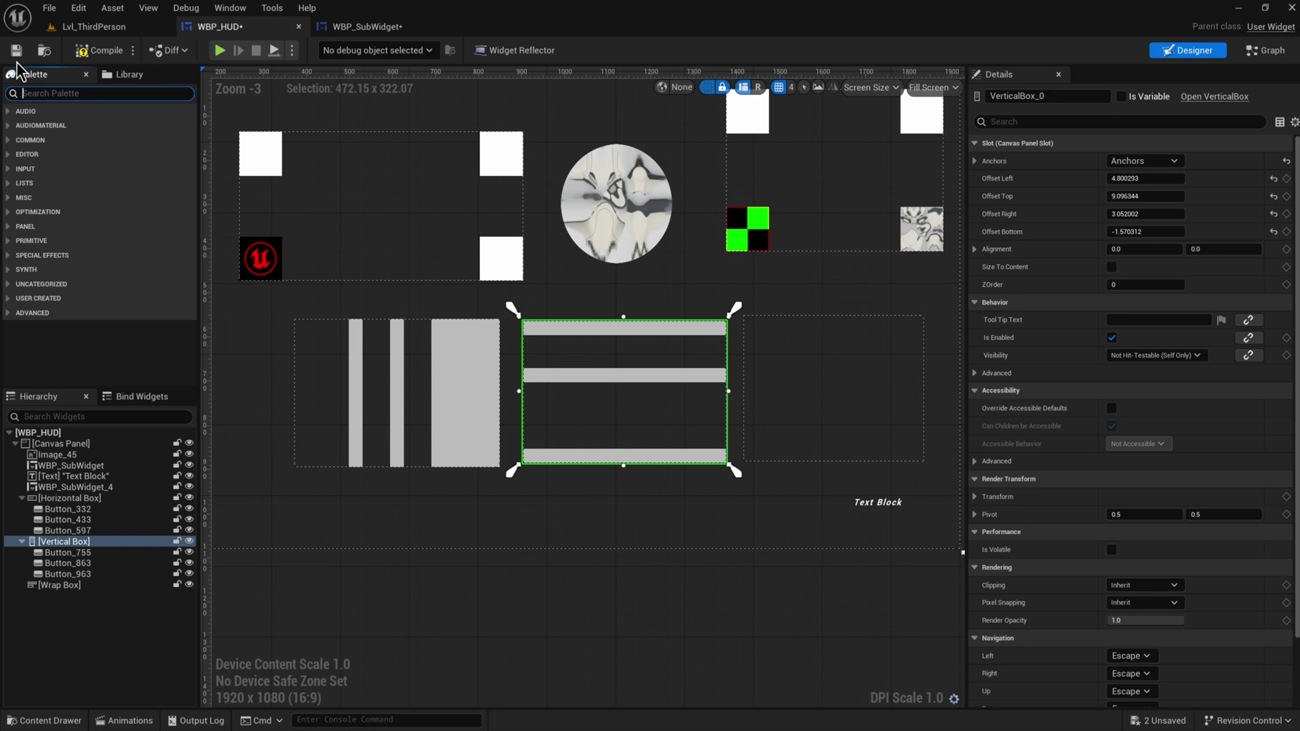
pyautogui.write('text')
pyautogui.moveTo(48, 138); pyautogui.dragTo(80, 545)
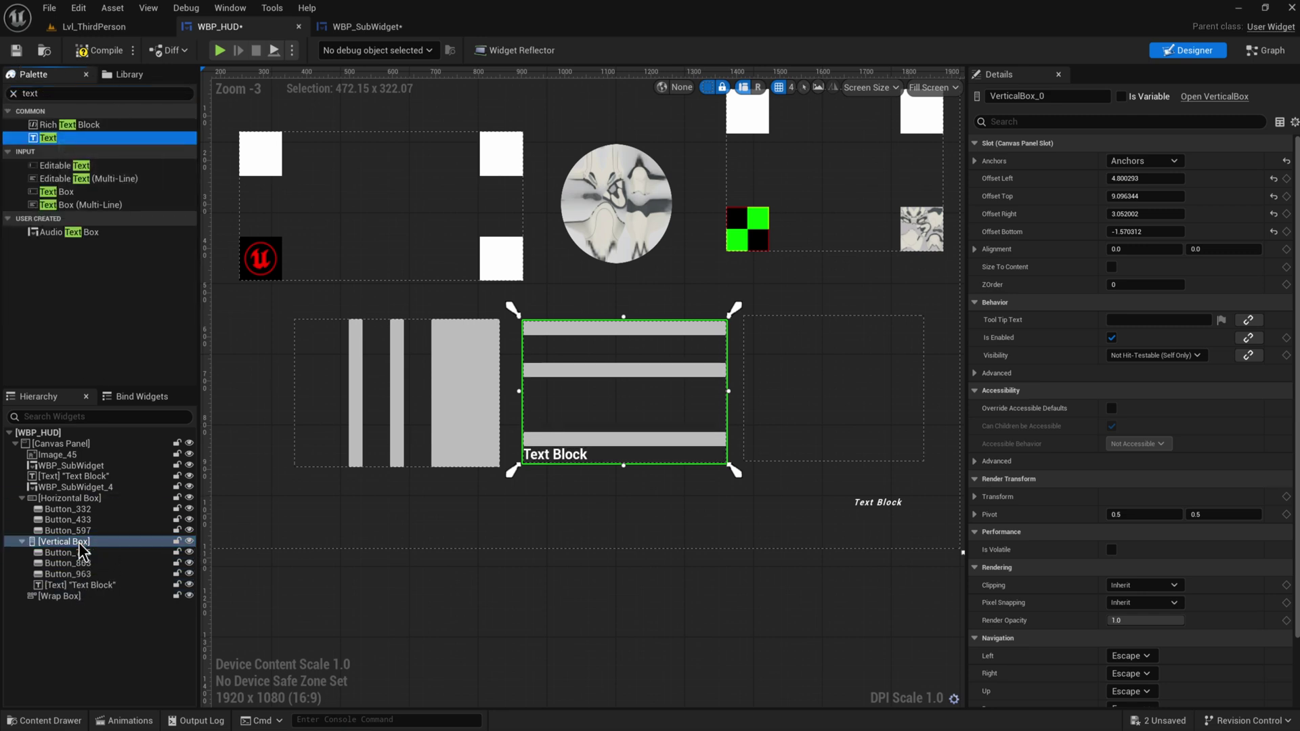
pyautogui.click(580, 457)
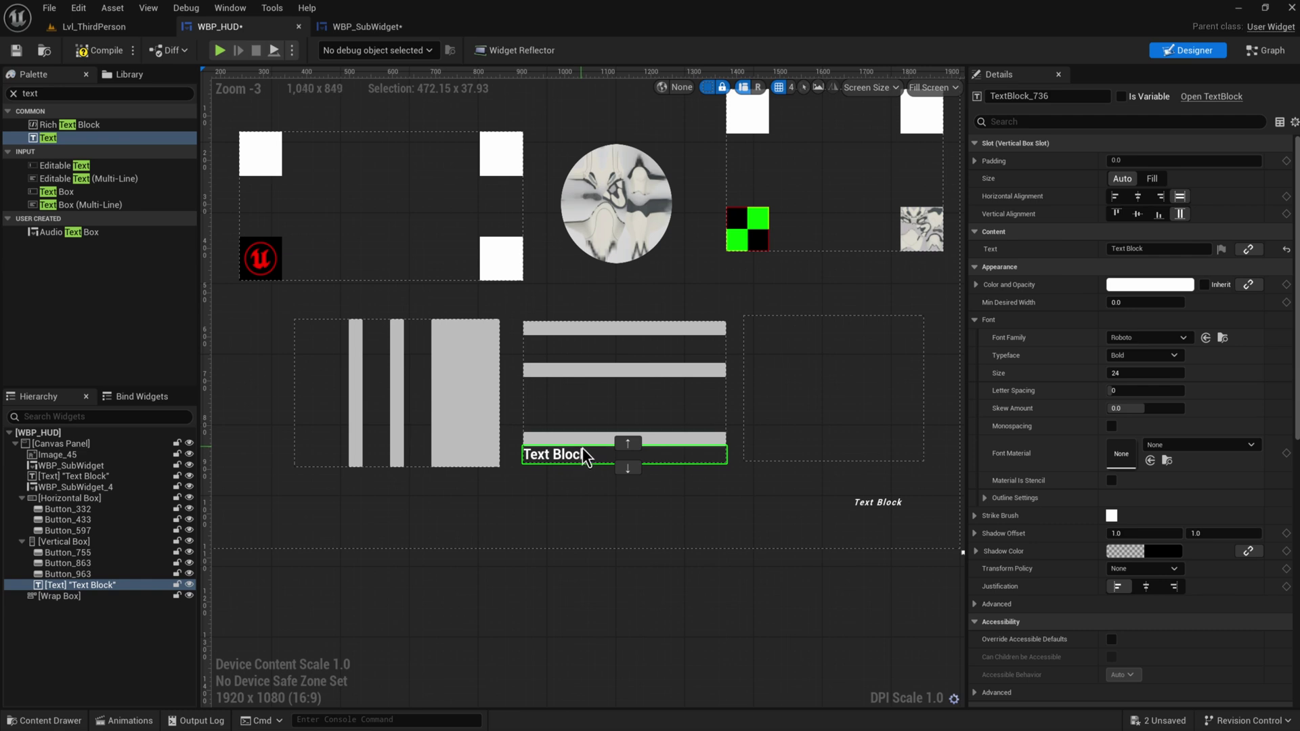
# Find the Image widget in the palette and add it as a child of the Vertical Box
pyautogui.click(101, 94)
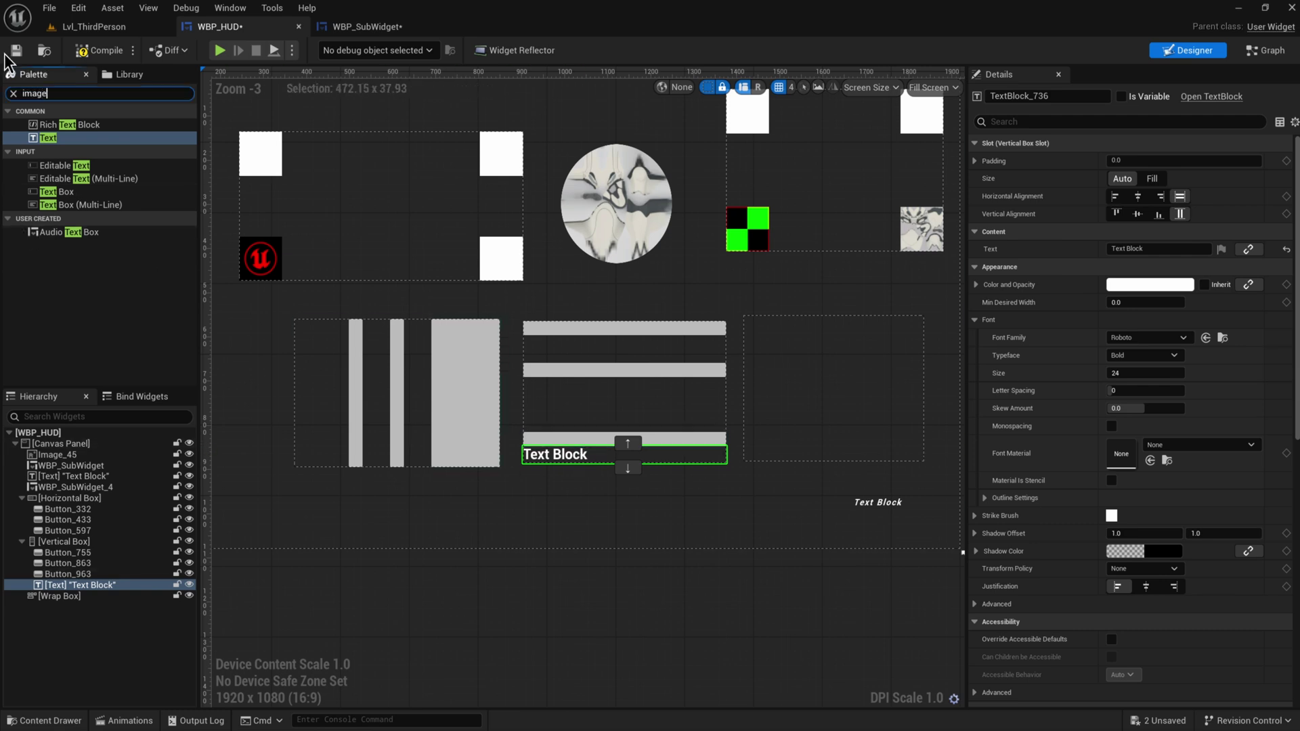
pyautogui.write('image')
pyautogui.moveTo(51, 124); pyautogui.dragTo(76, 545)
# Add two Image widgets as children of the Wrap Box
pyautogui.moveTo(726, 506); pyautogui.dragTo(652, 512, button='right')
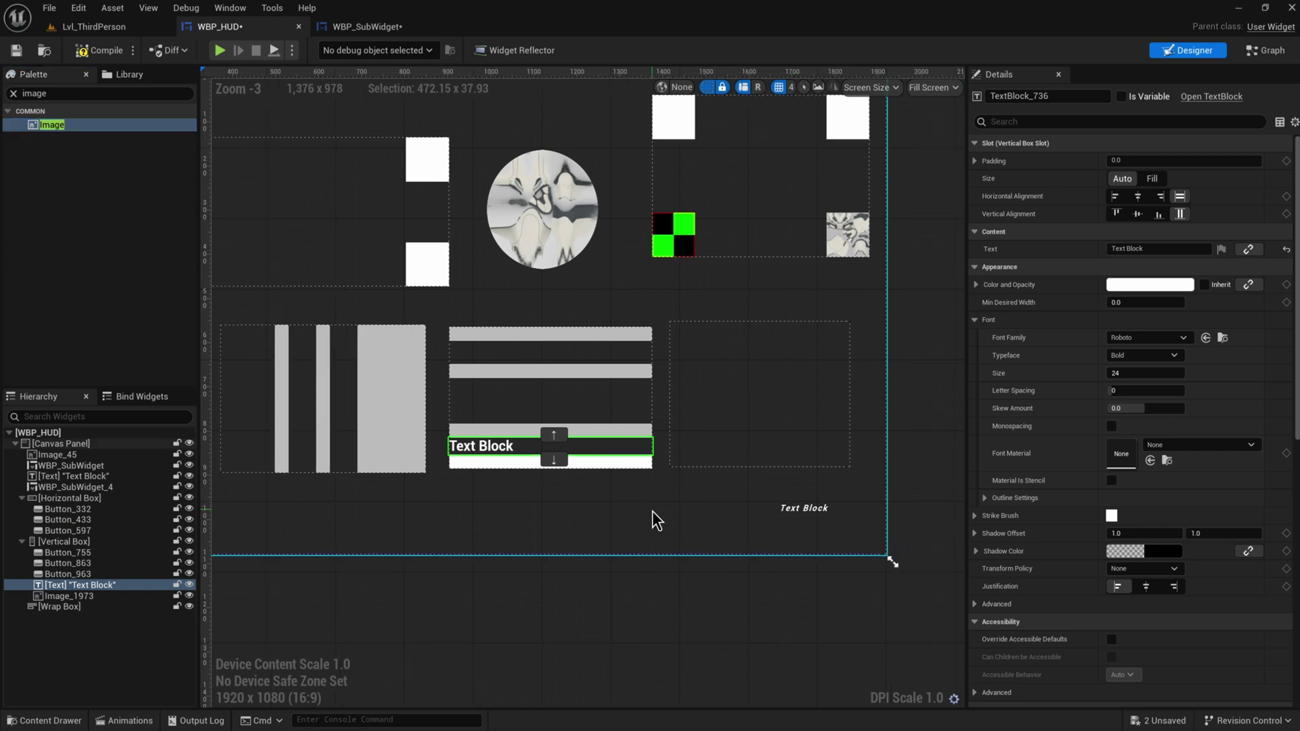
pyautogui.click(713, 438)
pyautogui.scroll(2, 723, 455)
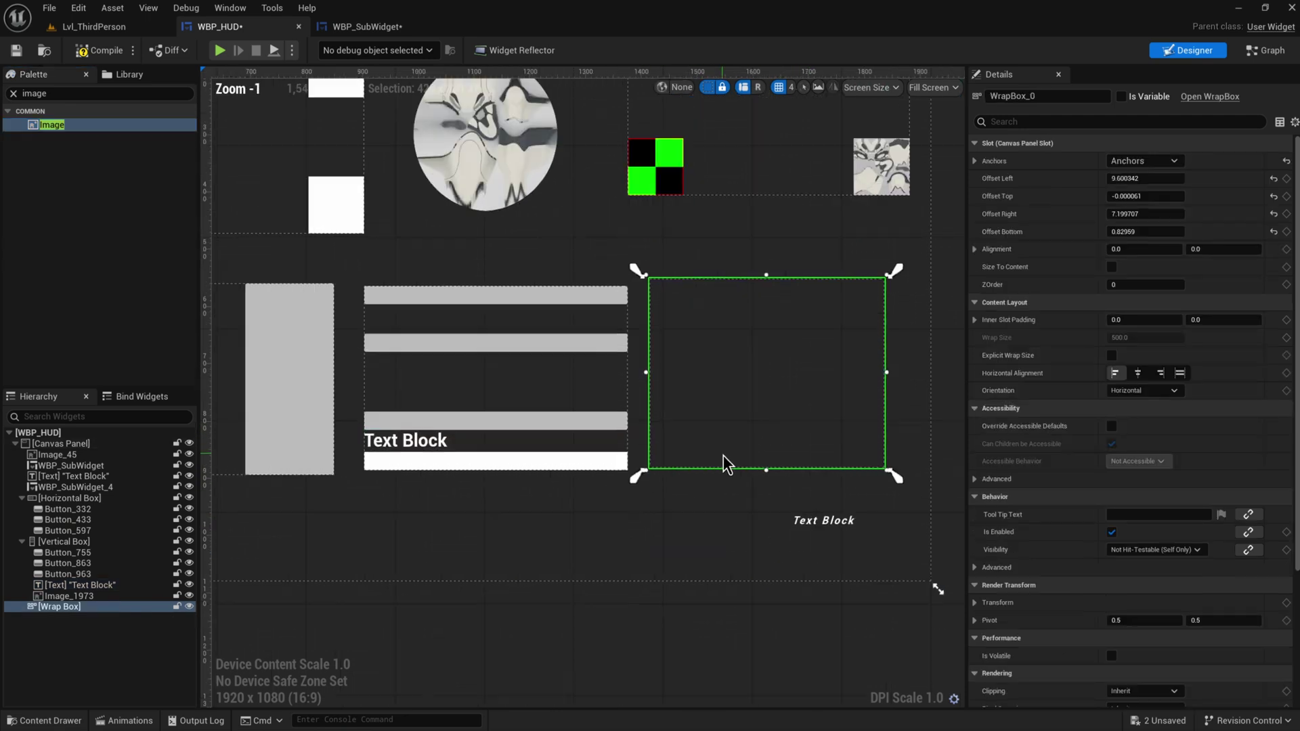
pyautogui.moveTo(724, 461); pyautogui.dragTo(614, 483, button='right')
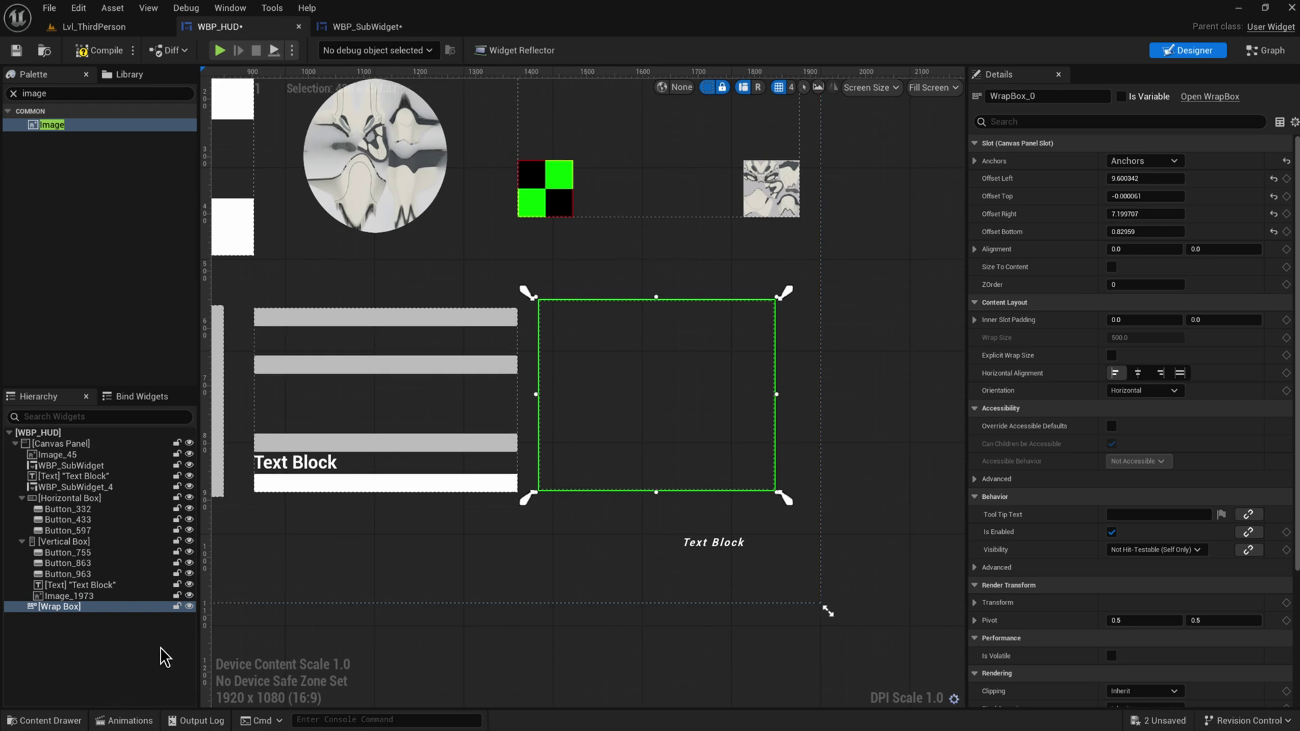
pyautogui.click(74, 93)
pyautogui.moveTo(42, 125); pyautogui.dragTo(67, 616)
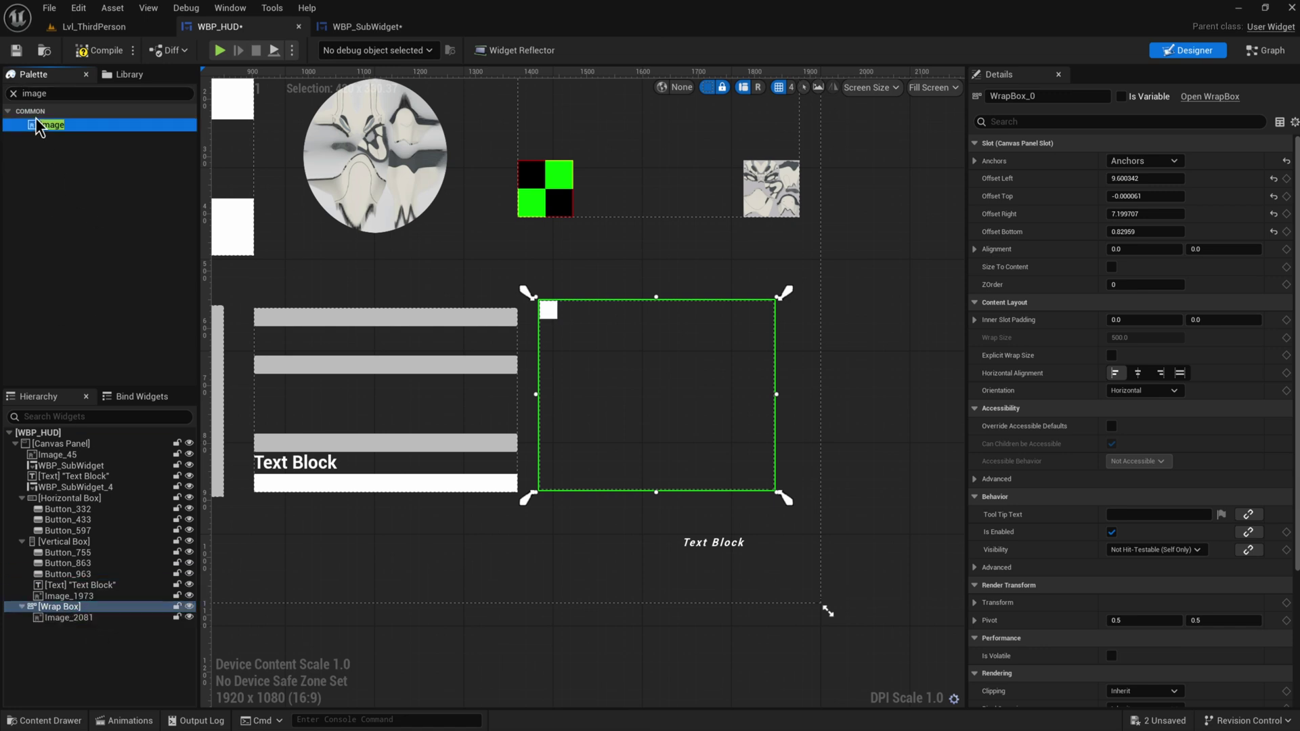
pyautogui.moveTo(37, 128); pyautogui.dragTo(71, 617)
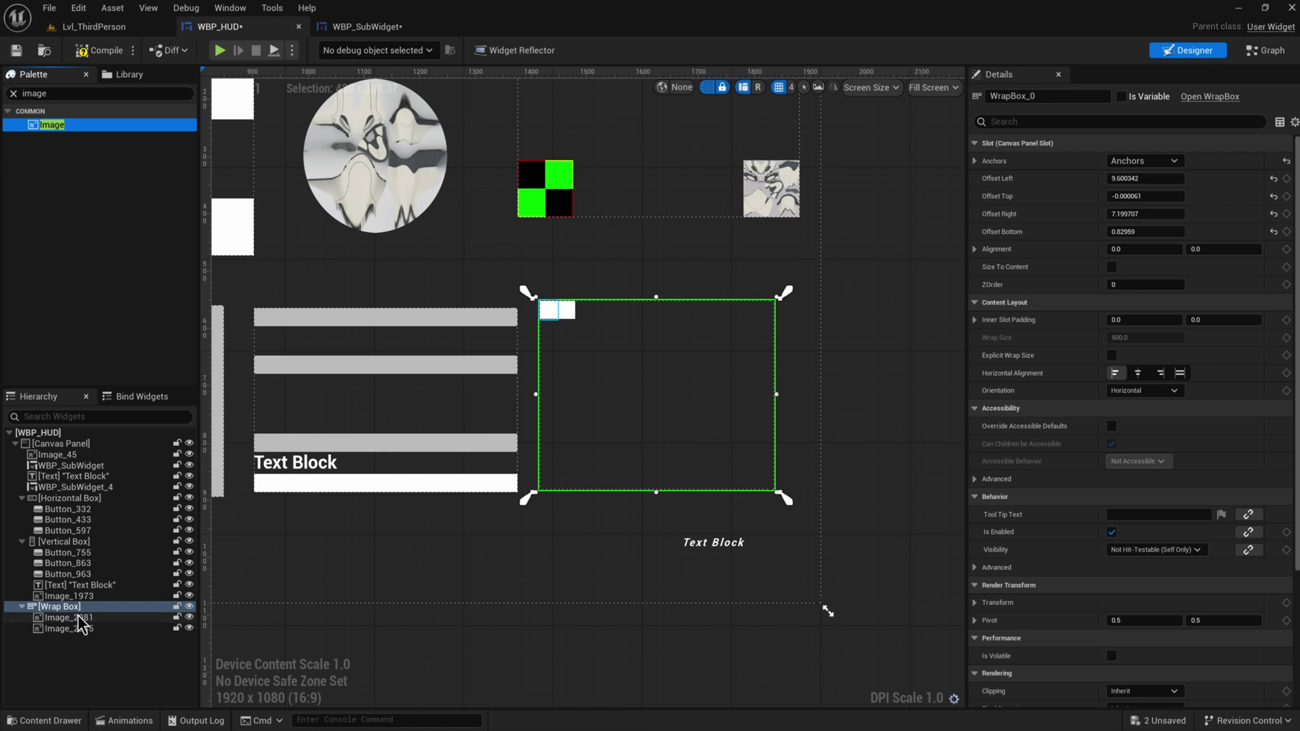
# Add a third Image widget from the palette as a child of the Wrap Box
pyautogui.click(83, 618)
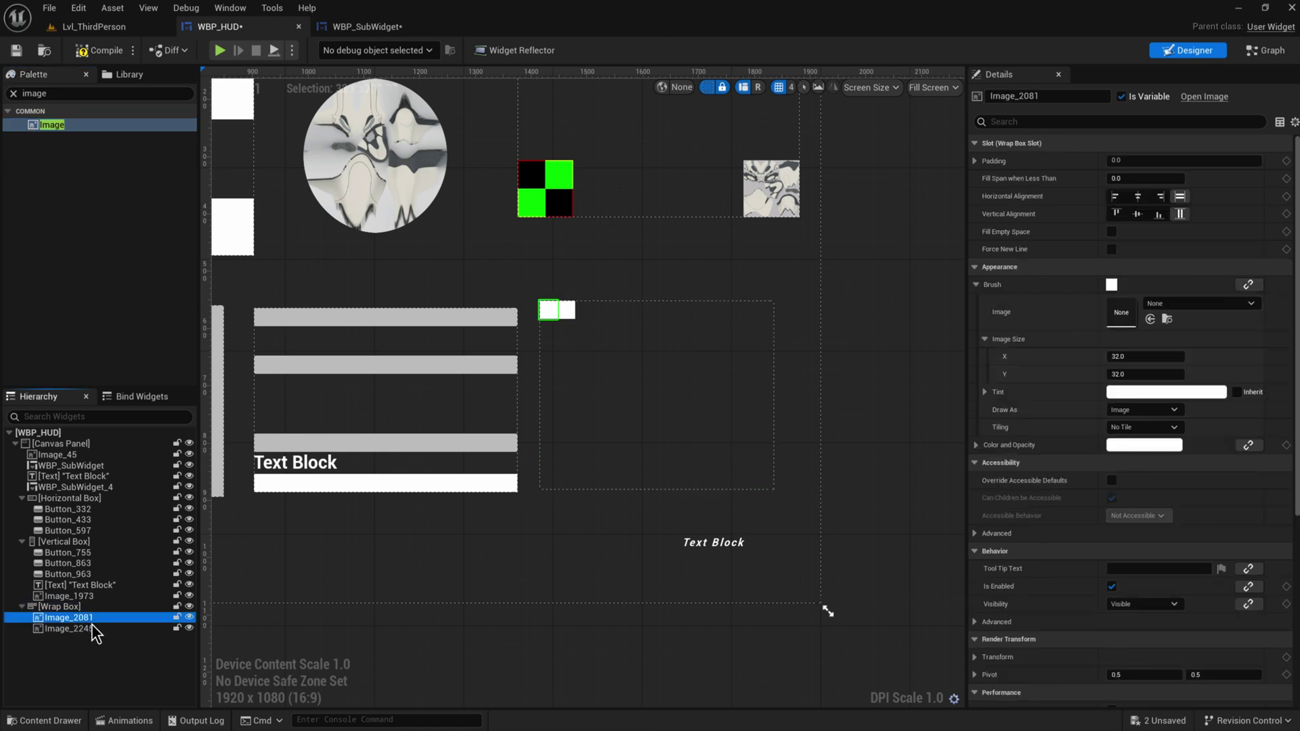
pyautogui.keyDown('ctrl'); pyautogui.click(74, 628); pyautogui.keyUp('ctrl')
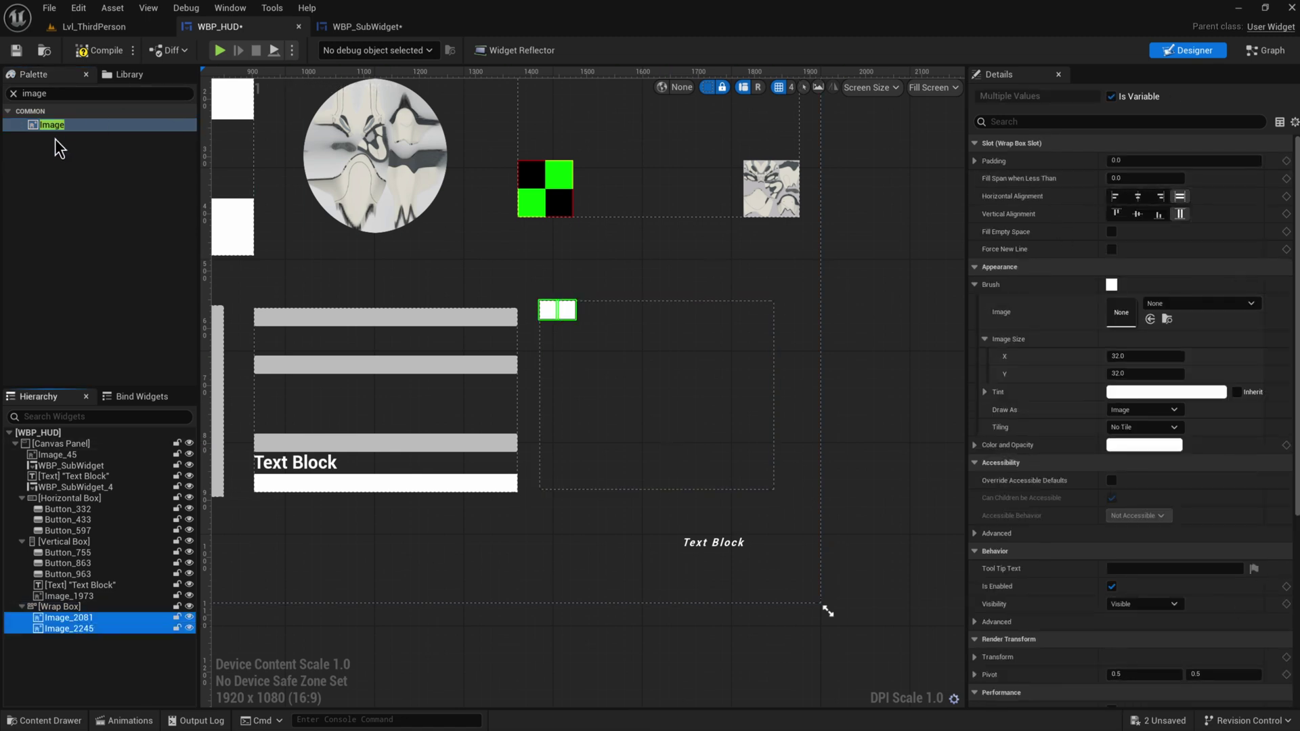
pyautogui.click(30, 203)
pyautogui.click(57, 124)
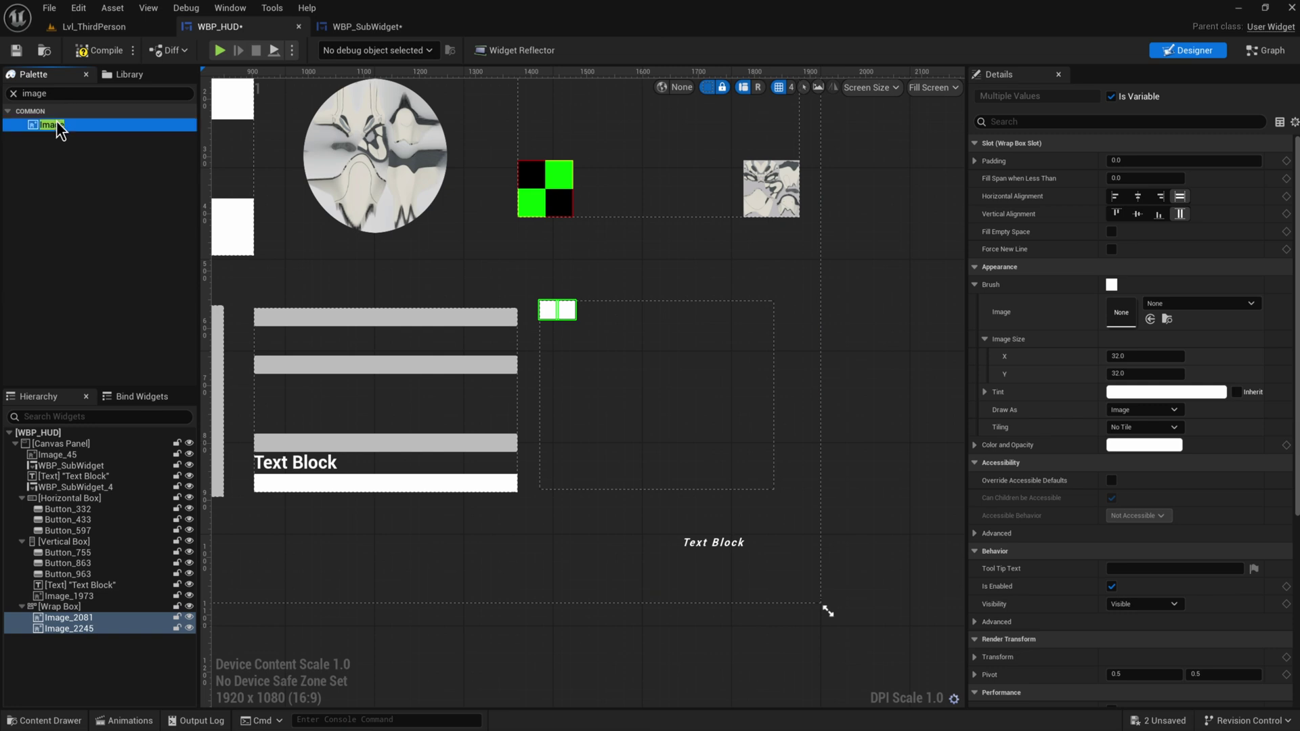
pyautogui.moveTo(47, 126); pyautogui.dragTo(71, 610)
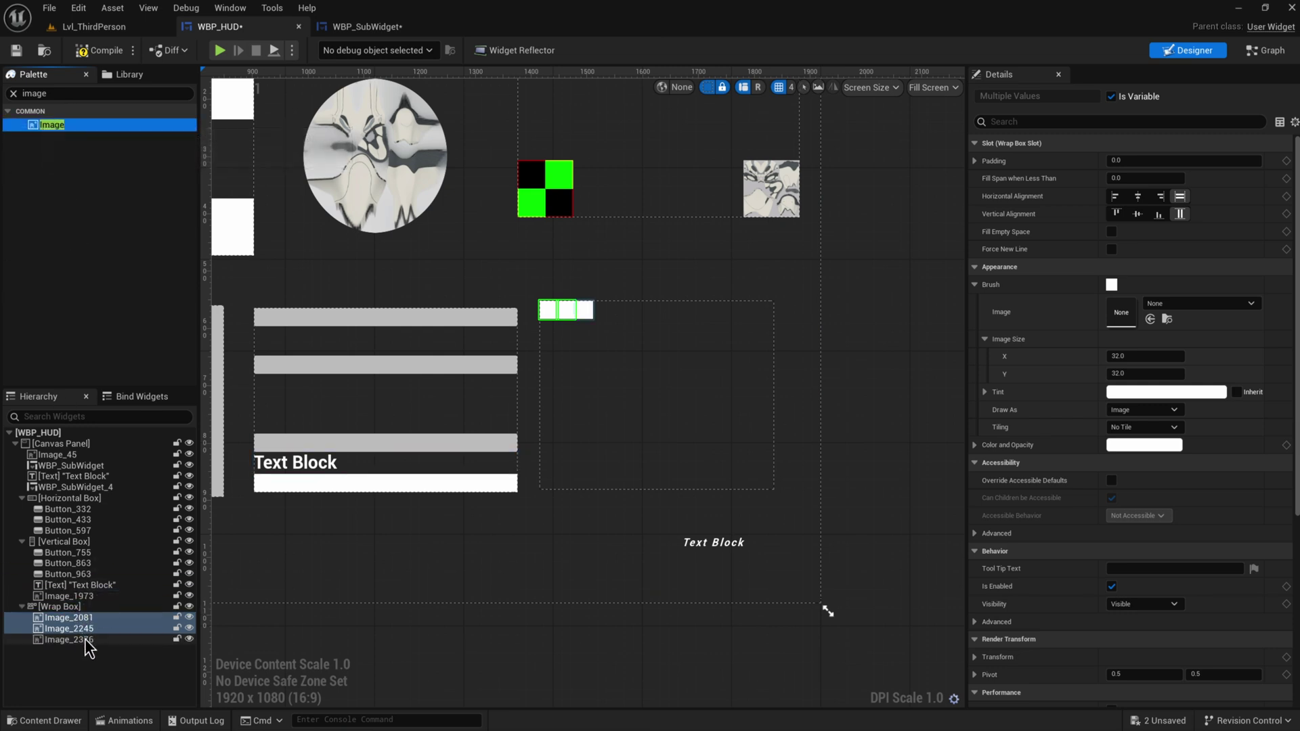
# Copy the Wrap Box's three Image widgets and paste them twice into the Wrap Box
pyautogui.keyDown('shift'); pyautogui.click(89, 617); pyautogui.keyUp('shift')
pyautogui.click(75, 606)
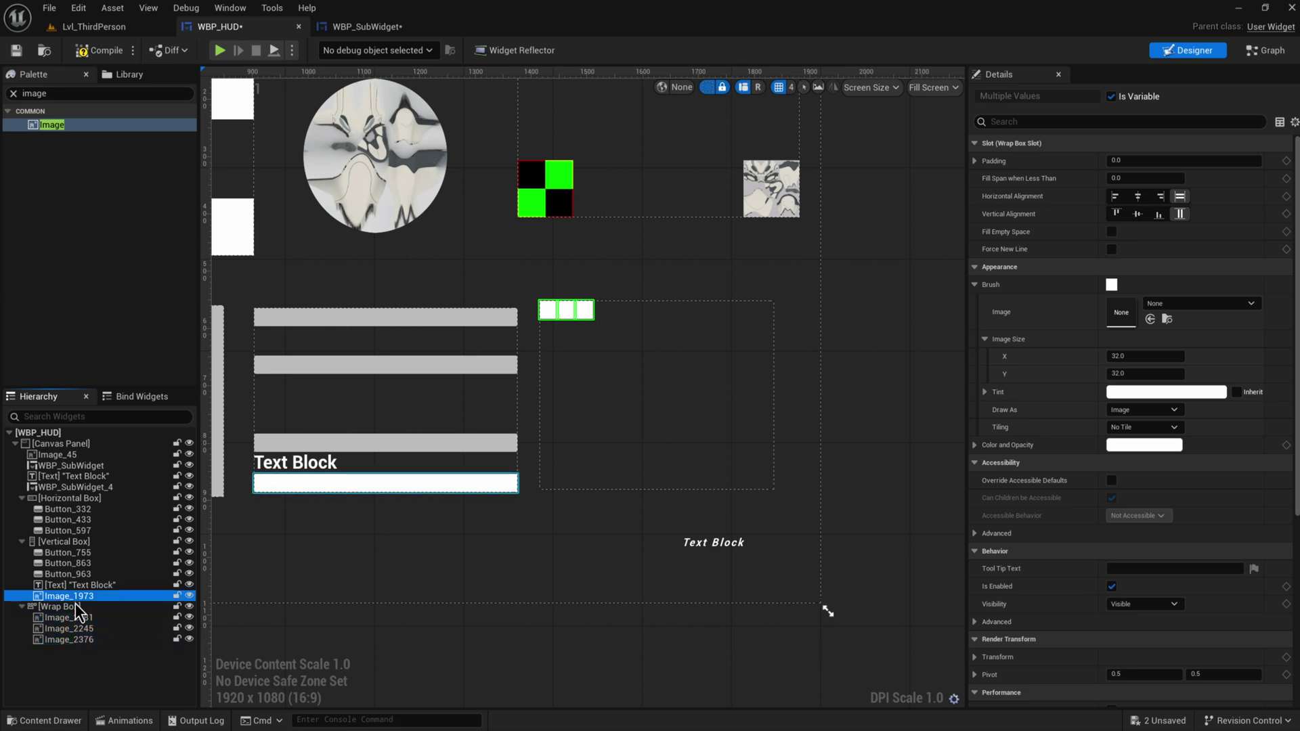
pyautogui.hotkey('ctrl', 'v')
pyautogui.click(80, 607)
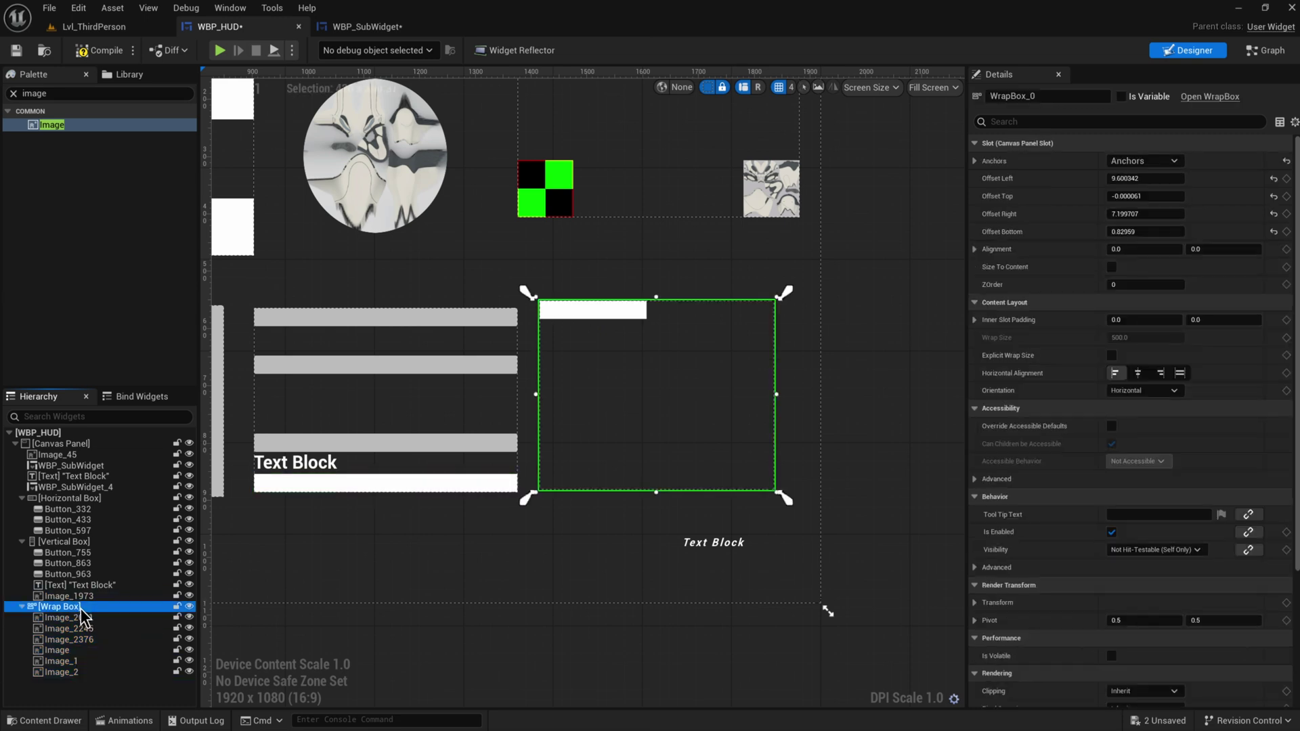
pyautogui.hotkey('ctrl', 'v')
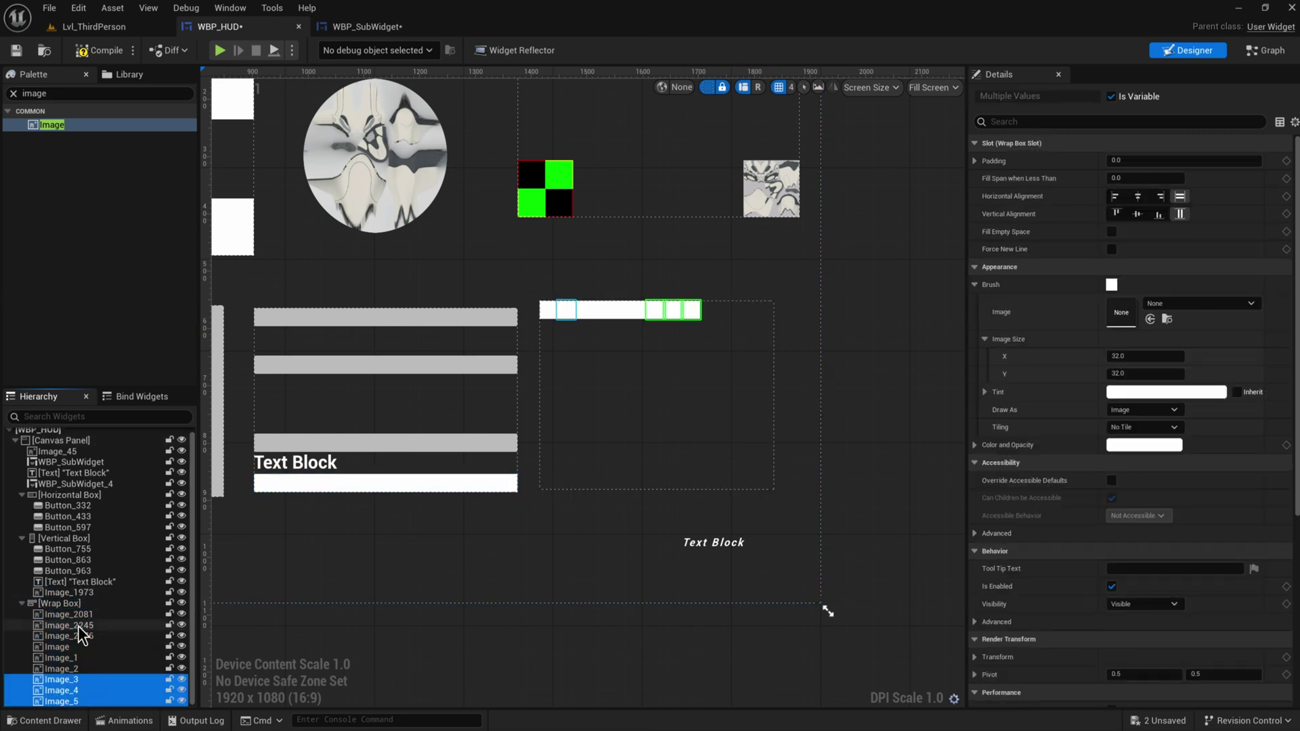
# Set the image size of all nine Wrap Box images to 100 by 100 and their slot padding to 5
pyautogui.click(71, 616)
pyautogui.keyDown('shift'); pyautogui.click(71, 704); pyautogui.keyUp('shift')
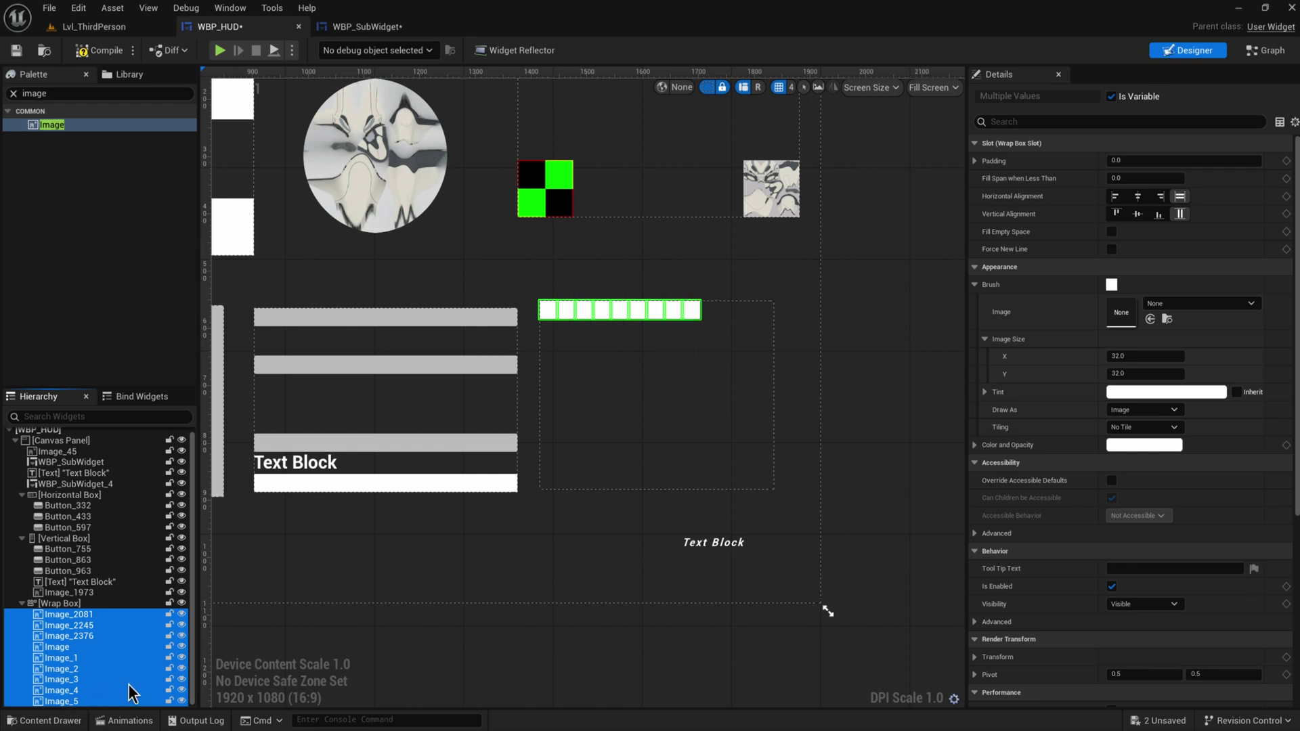
pyautogui.click(1131, 352)
pyautogui.write('100')
pyautogui.press('Tab')
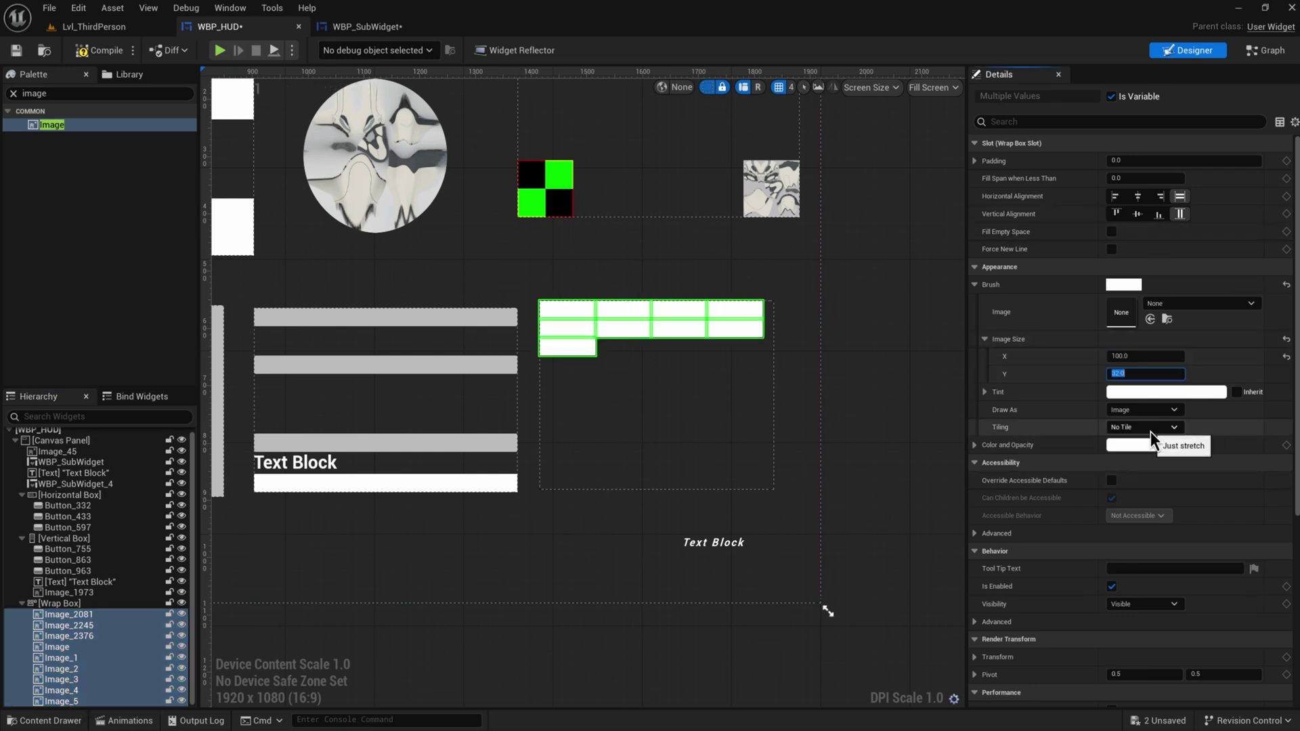
pyautogui.write('100')
pyautogui.press('Return')
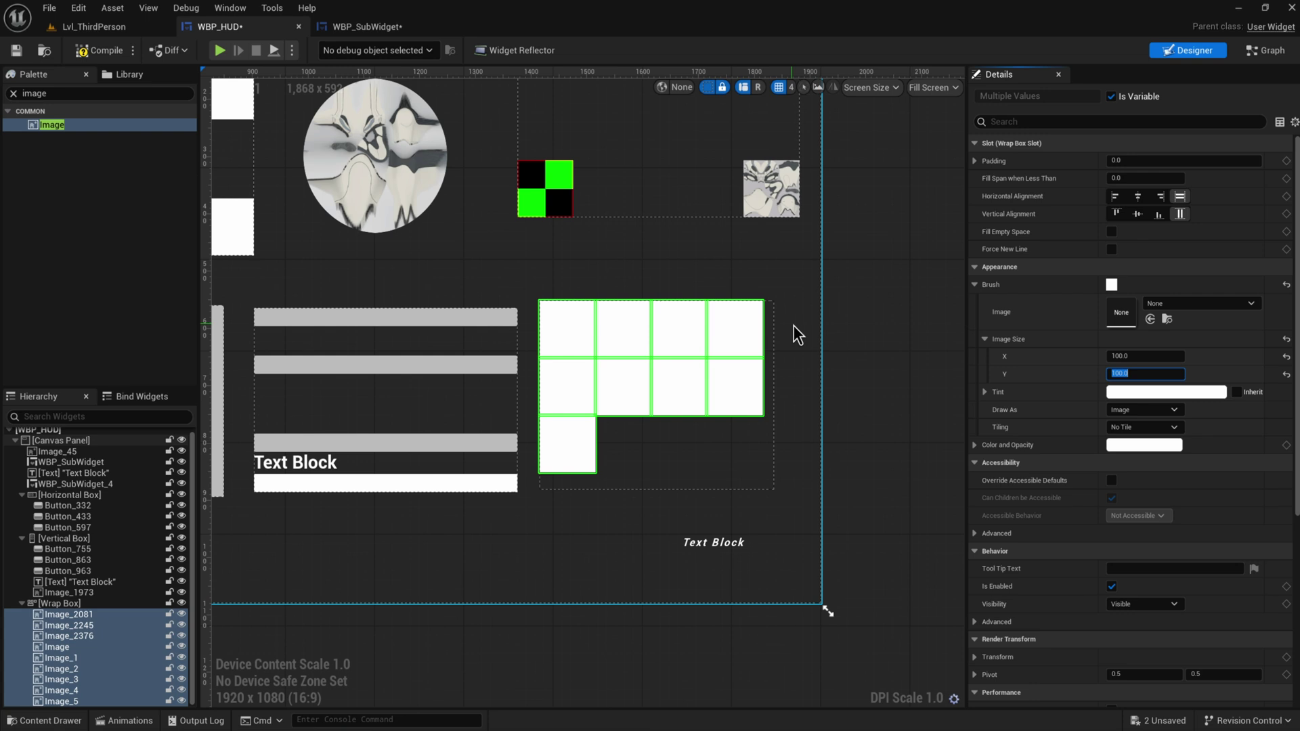
pyautogui.click(1139, 161)
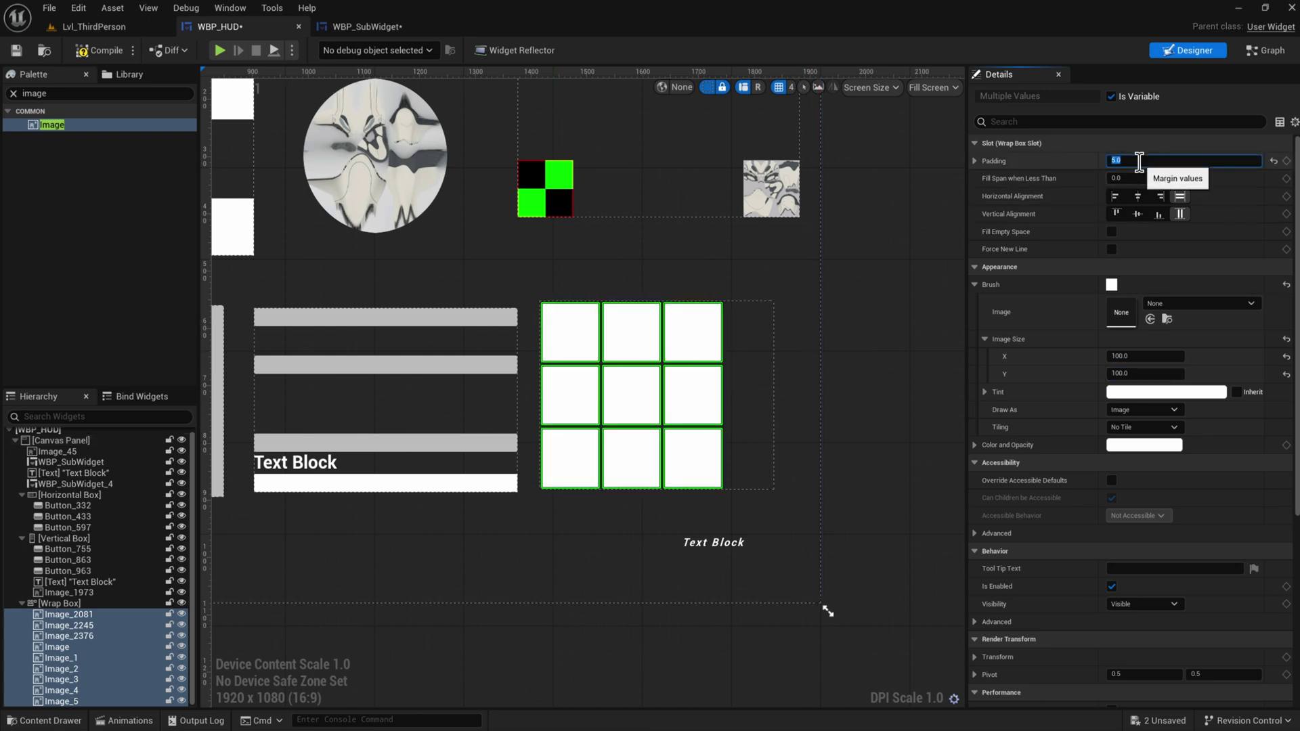
# Widen the Wrap Box to about 462 by its outer edge and trim it back to about 445 wide
pyautogui.click(656, 355)
pyautogui.scroll(2, 679, 486)
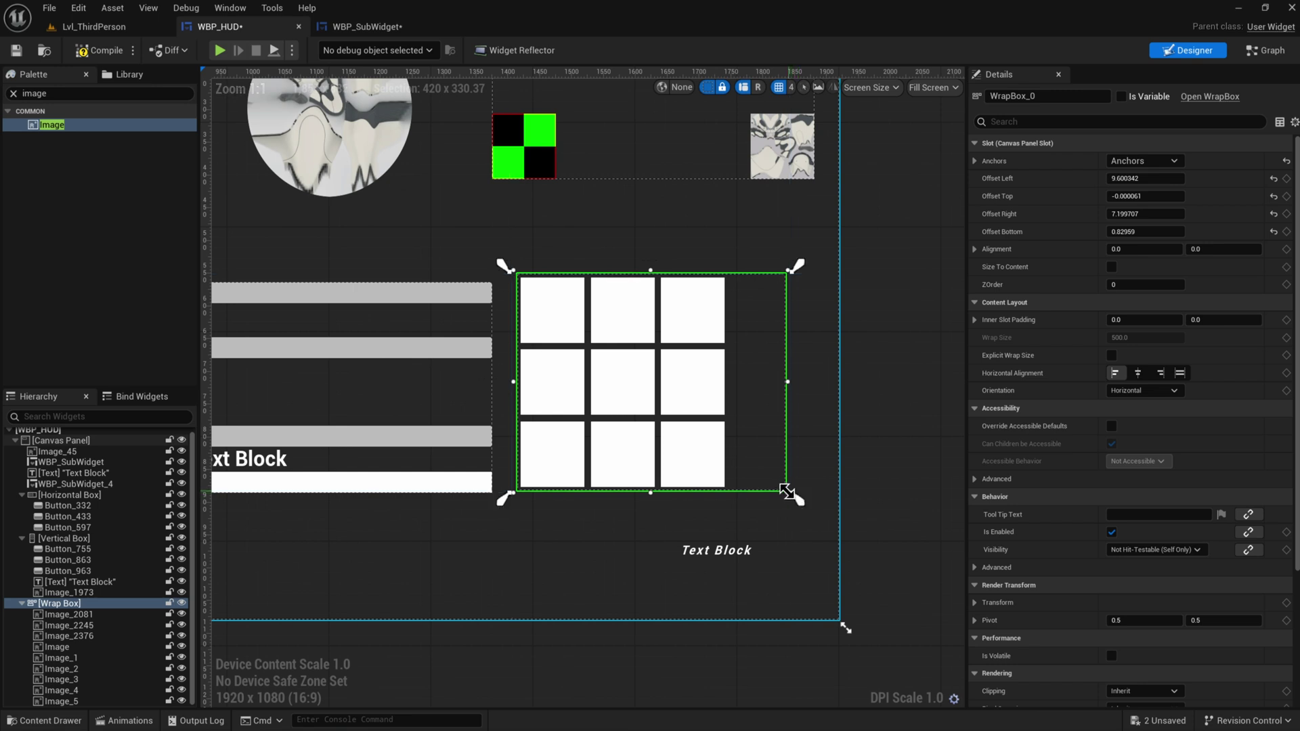
pyautogui.moveTo(785, 491); pyautogui.dragTo(813, 492)
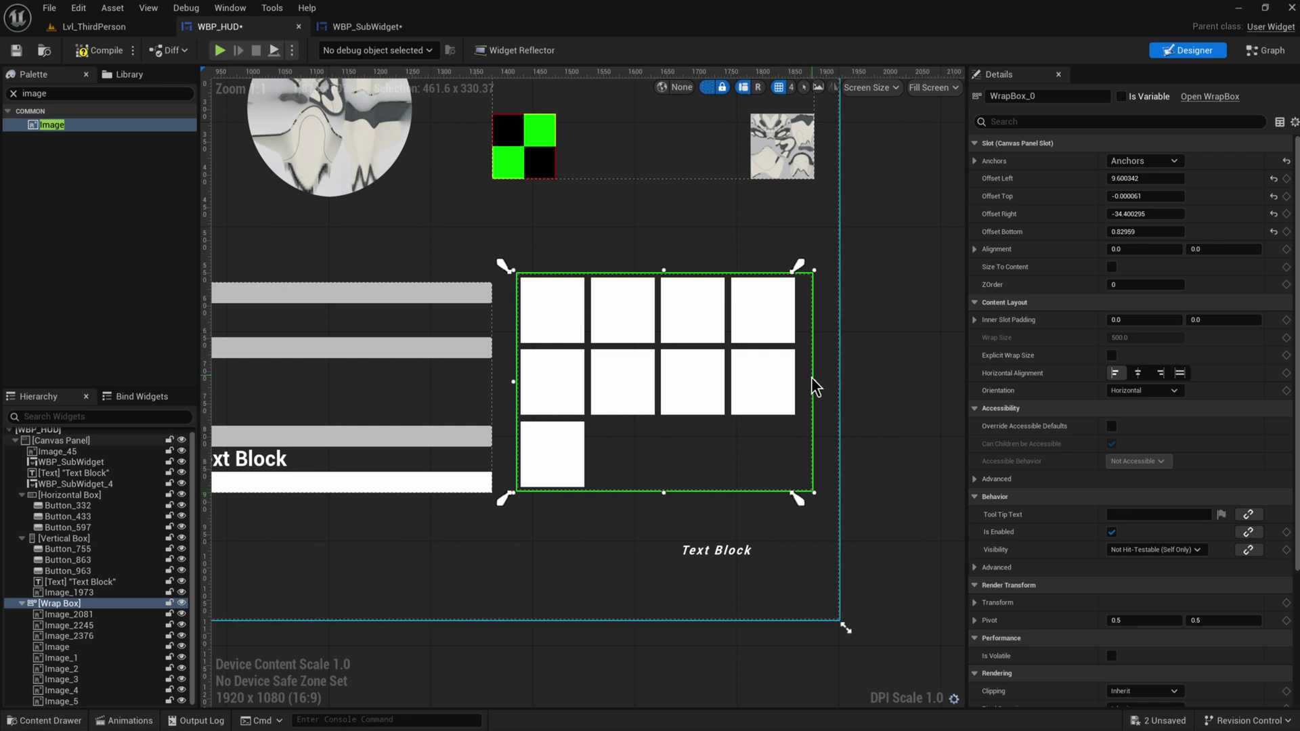
pyautogui.moveTo(814, 381); pyautogui.dragTo(801, 407)
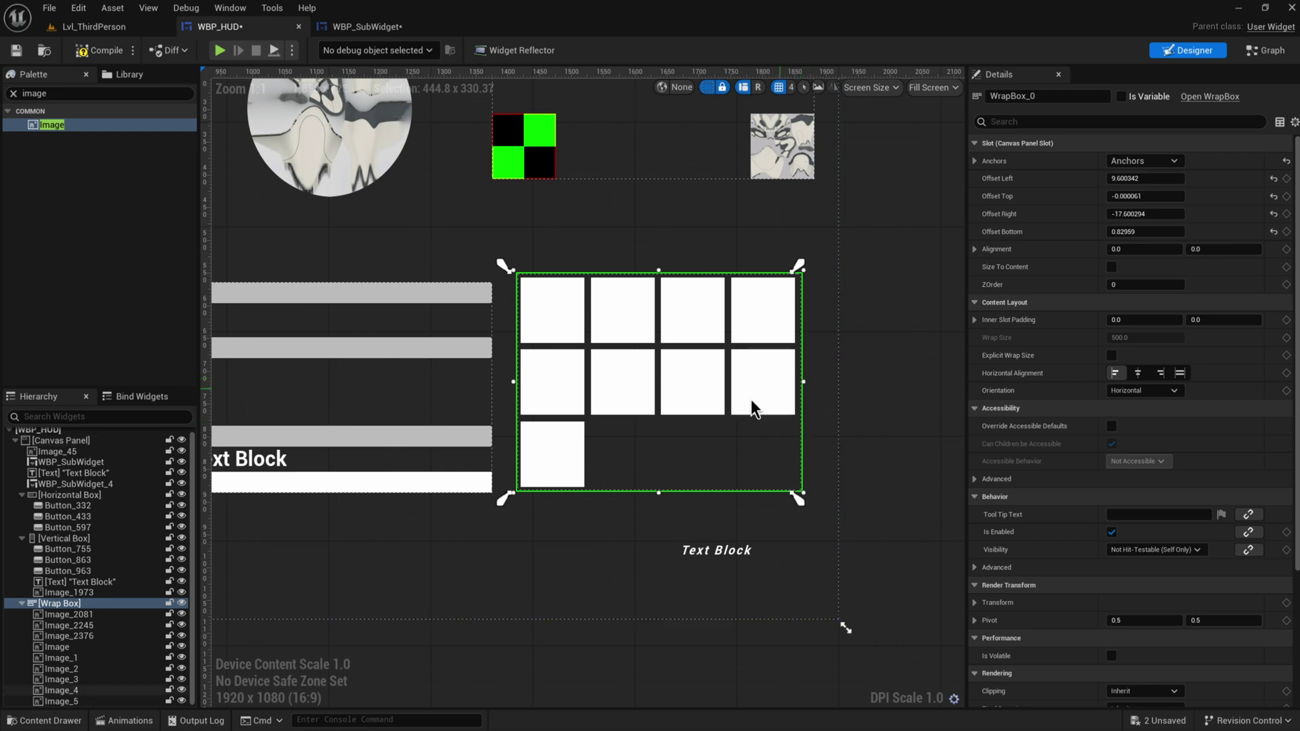
# Narrow the Wrap Box until its images wrap into two columns, and widen it again to fit three columns
pyautogui.moveTo(803, 381); pyautogui.dragTo(488, 441, button='right')
pyautogui.moveTo(744, 425); pyautogui.dragTo(499, 467, button='right')
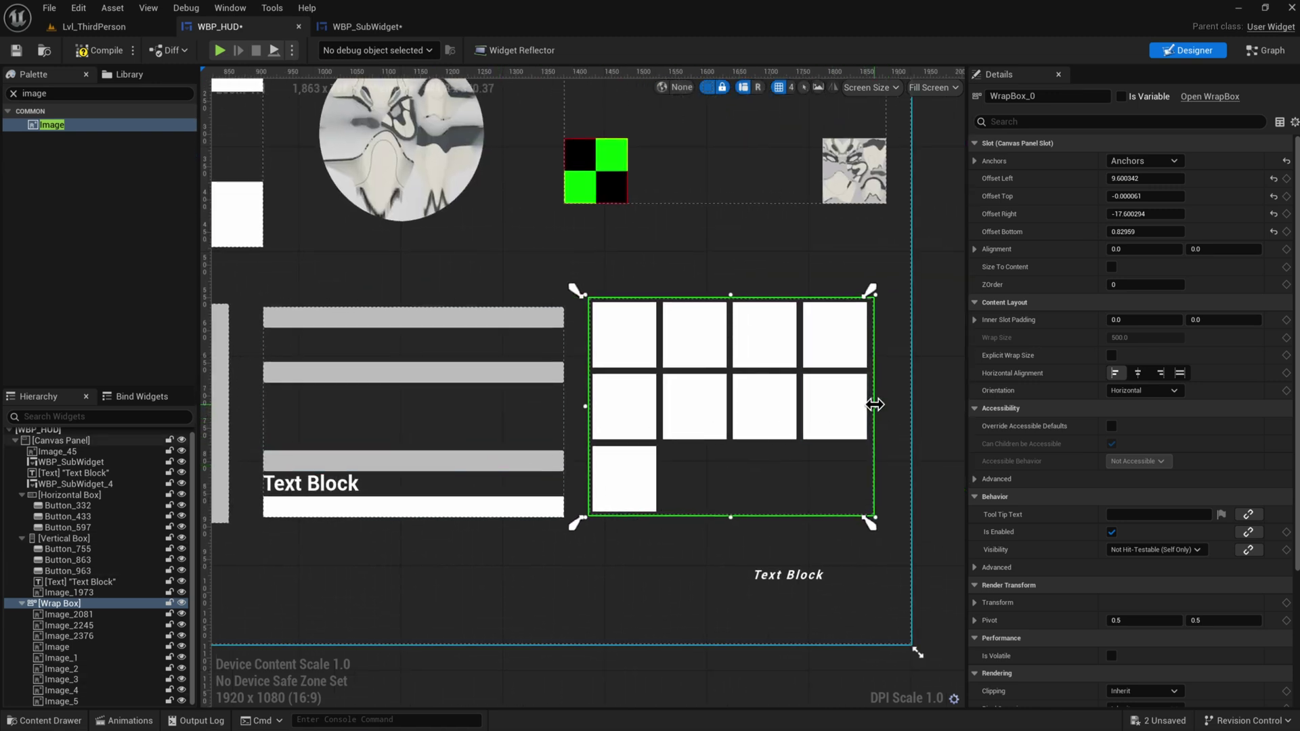
pyautogui.moveTo(874, 404); pyautogui.dragTo(755, 449)
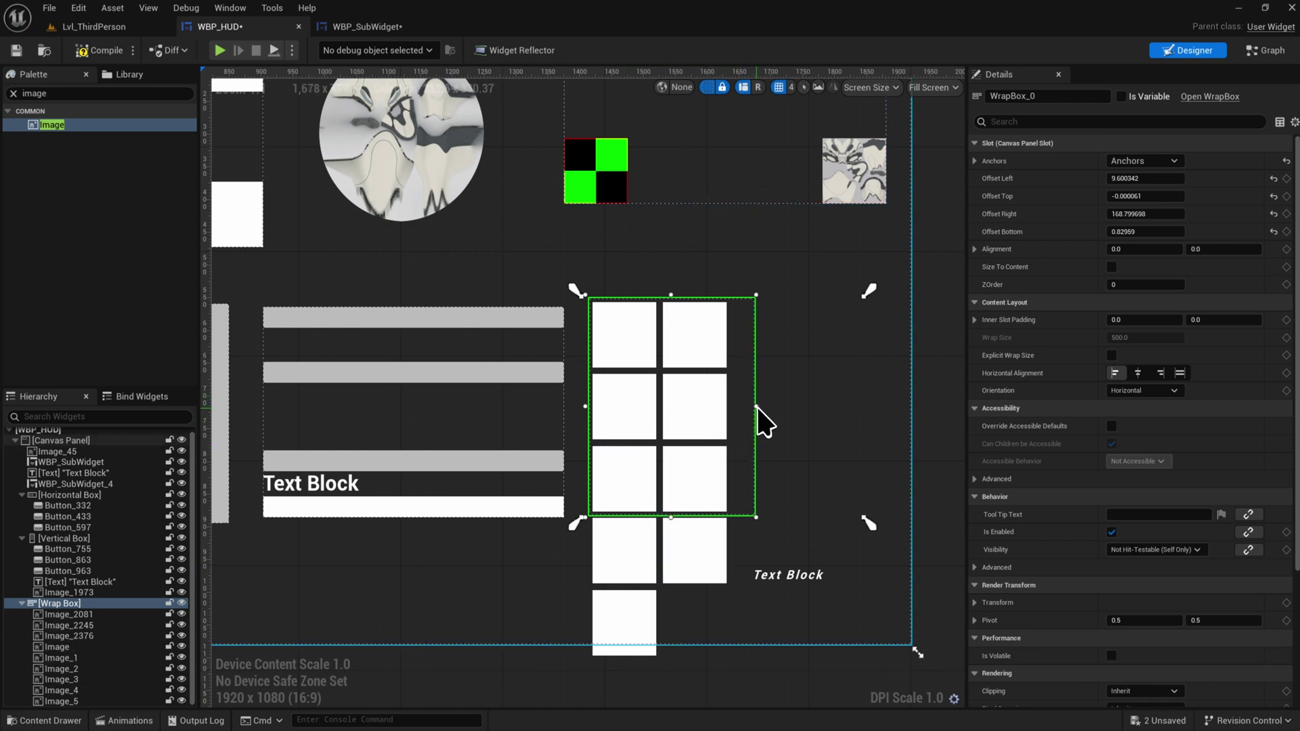
pyautogui.moveTo(757, 408); pyautogui.dragTo(857, 417)
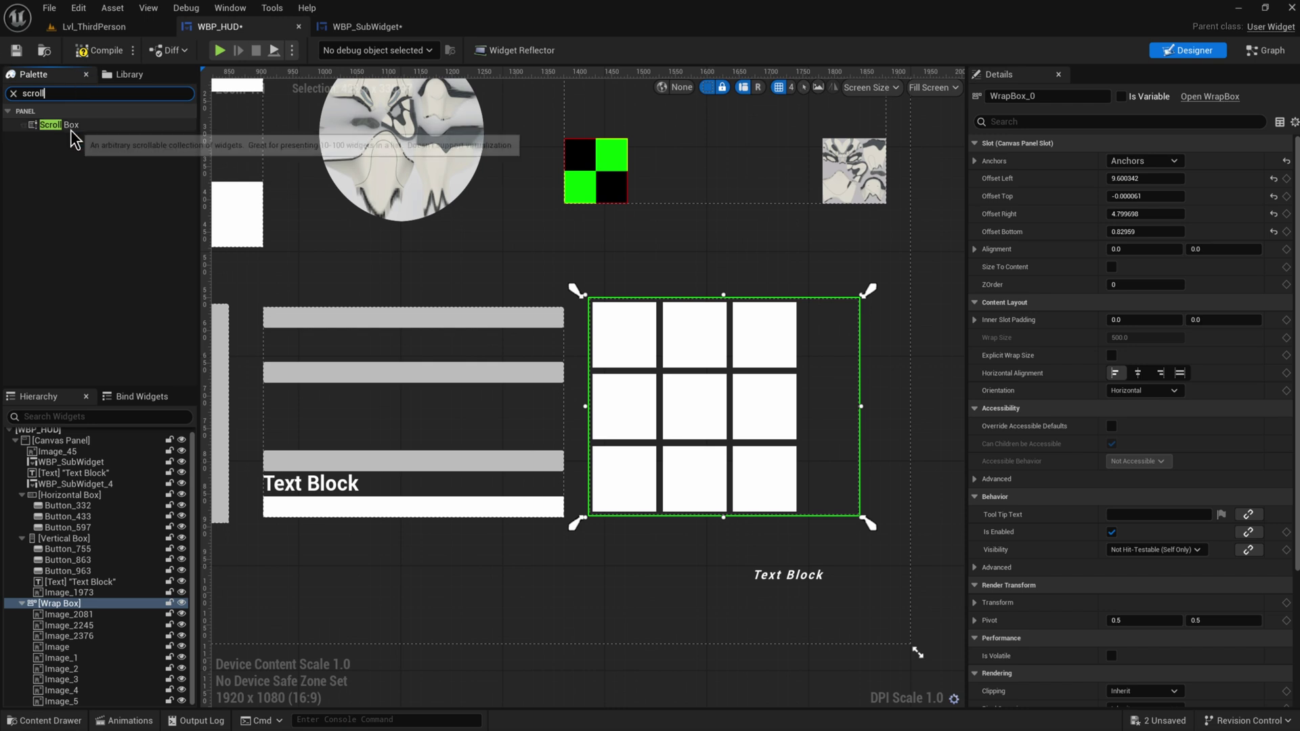
# Find the Scroll Box widget in the palette, add it to the Canvas Panel and nest the Wrap Box inside it
pyautogui.moveTo(60, 126); pyautogui.dragTo(75, 254)
pyautogui.moveTo(68, 636); pyautogui.dragTo(30, 609)
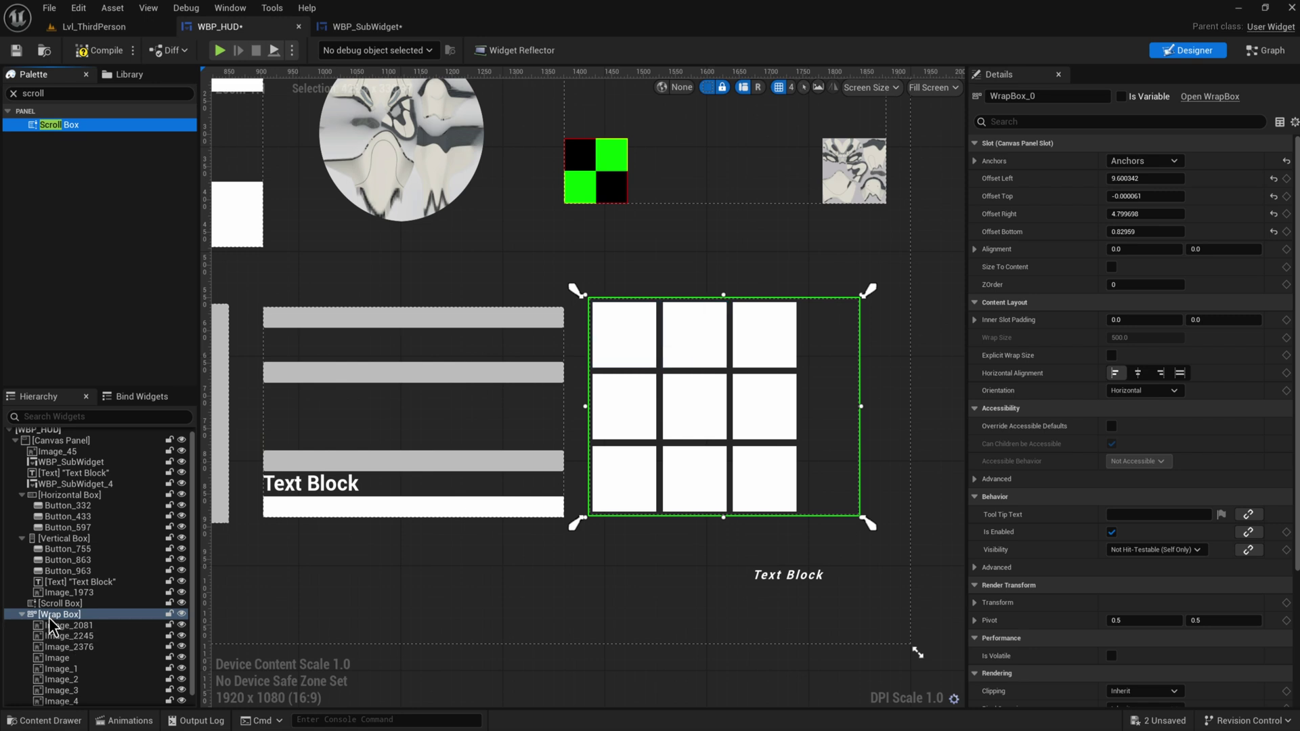
pyautogui.moveTo(47, 616); pyautogui.dragTo(63, 612)
# Enlarge the Scroll Box to about 411 by 284 and move it beside the Vertical Box at about X 1424, Y 612
pyautogui.click(61, 603)
pyautogui.scroll(-3, 514, 203)
pyautogui.moveTo(376, 226); pyautogui.dragTo(762, 493, button='right')
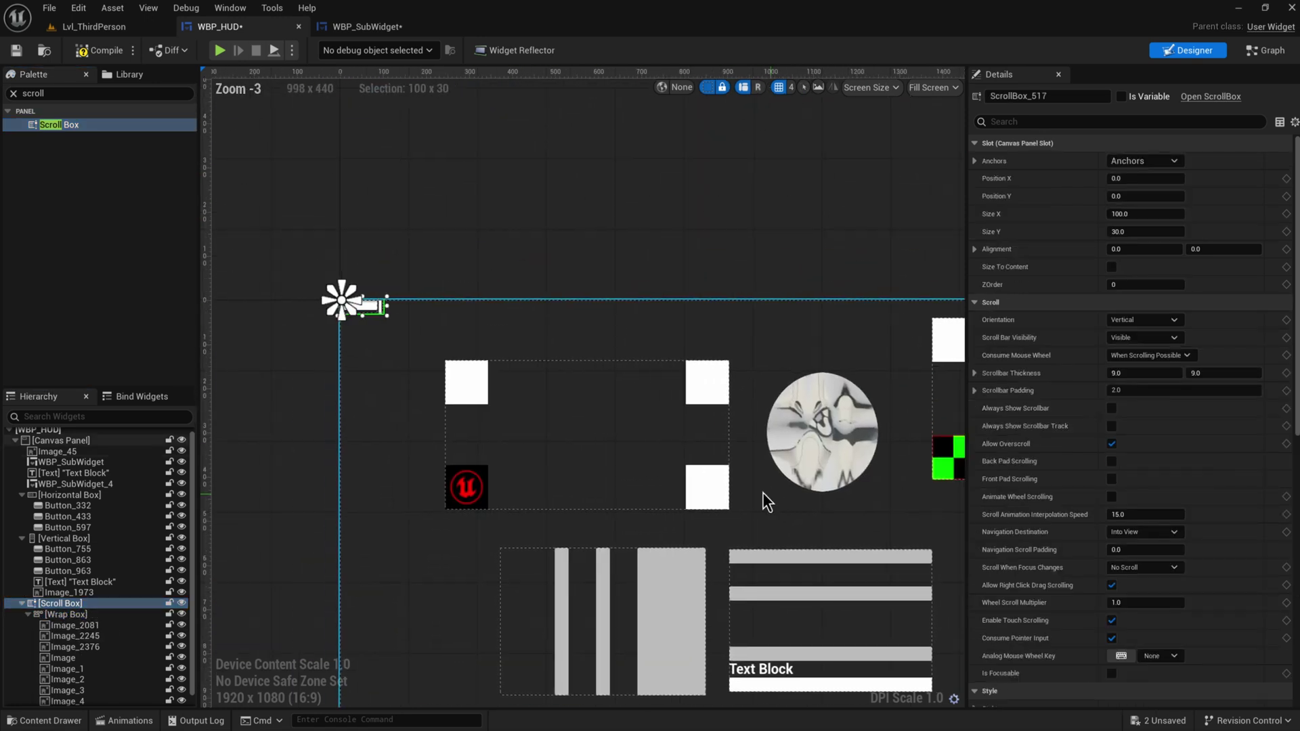
pyautogui.moveTo(384, 315); pyautogui.dragTo(519, 427)
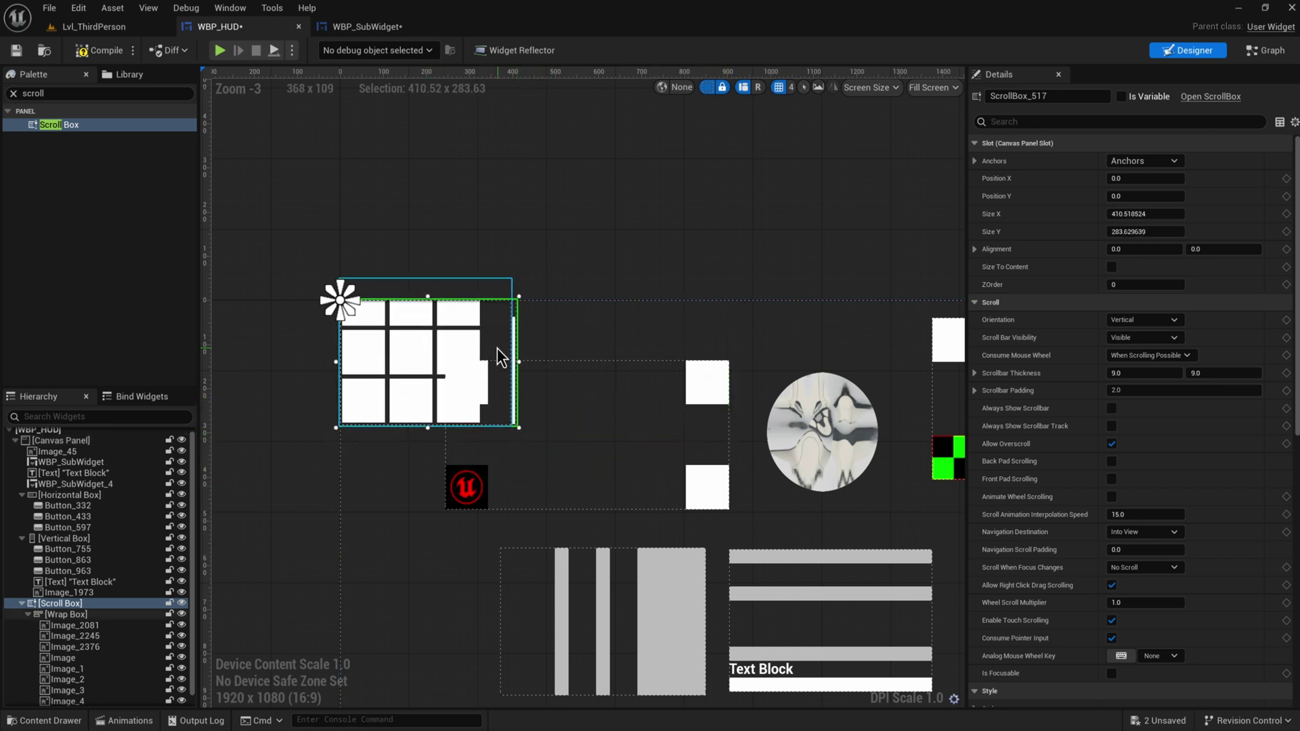
pyautogui.scroll(-2, 513, 335)
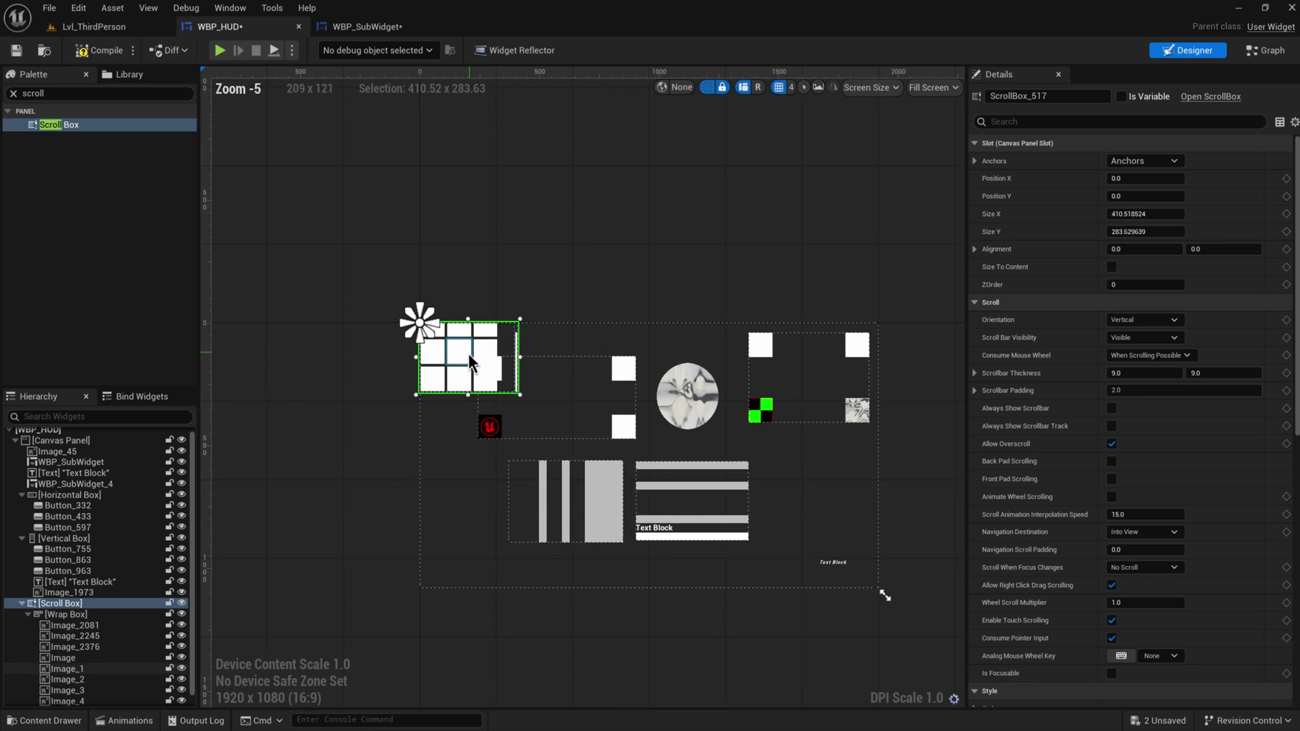
pyautogui.moveTo(468, 353); pyautogui.dragTo(816, 529)
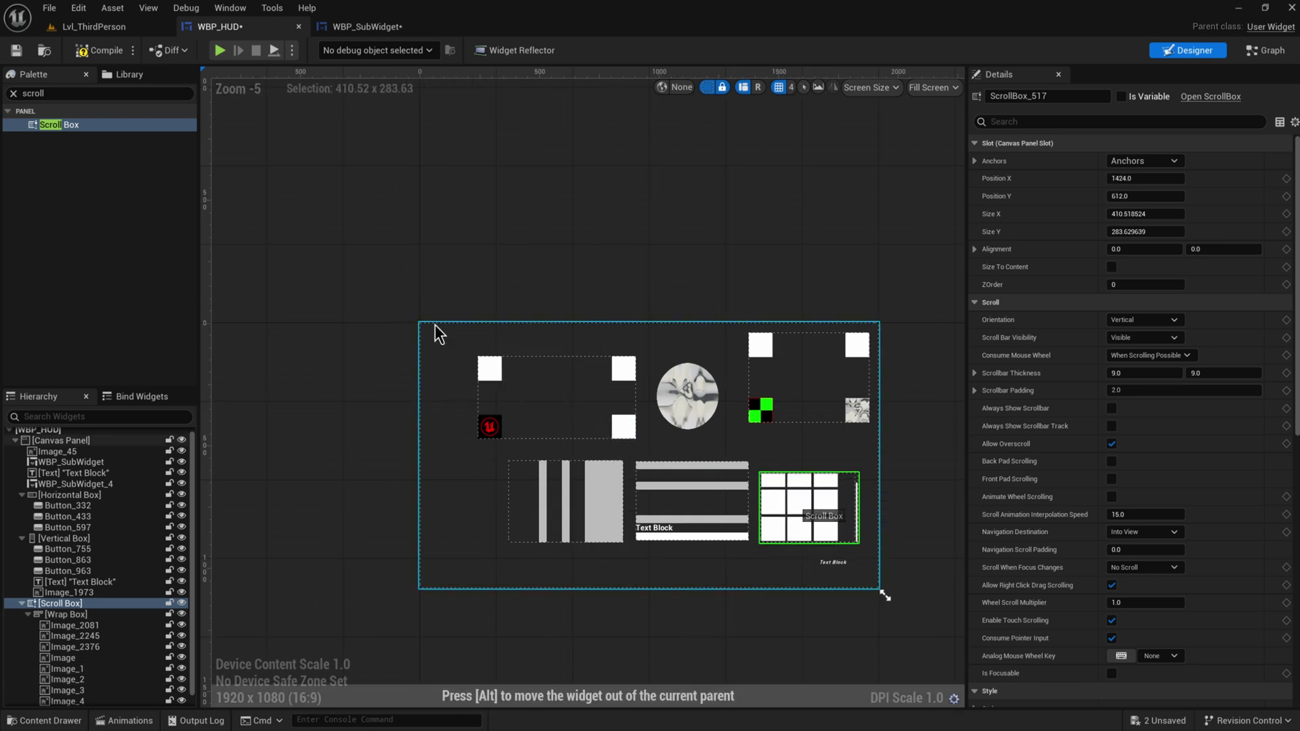
# Spread the Scroll Box's anchors to its four corners and compile the widget
pyautogui.moveTo(421, 322); pyautogui.dragTo(884, 560)
pyautogui.scroll(3, 828, 530)
pyautogui.moveTo(799, 504); pyautogui.dragTo(599, 344)
pyautogui.click(87, 51)
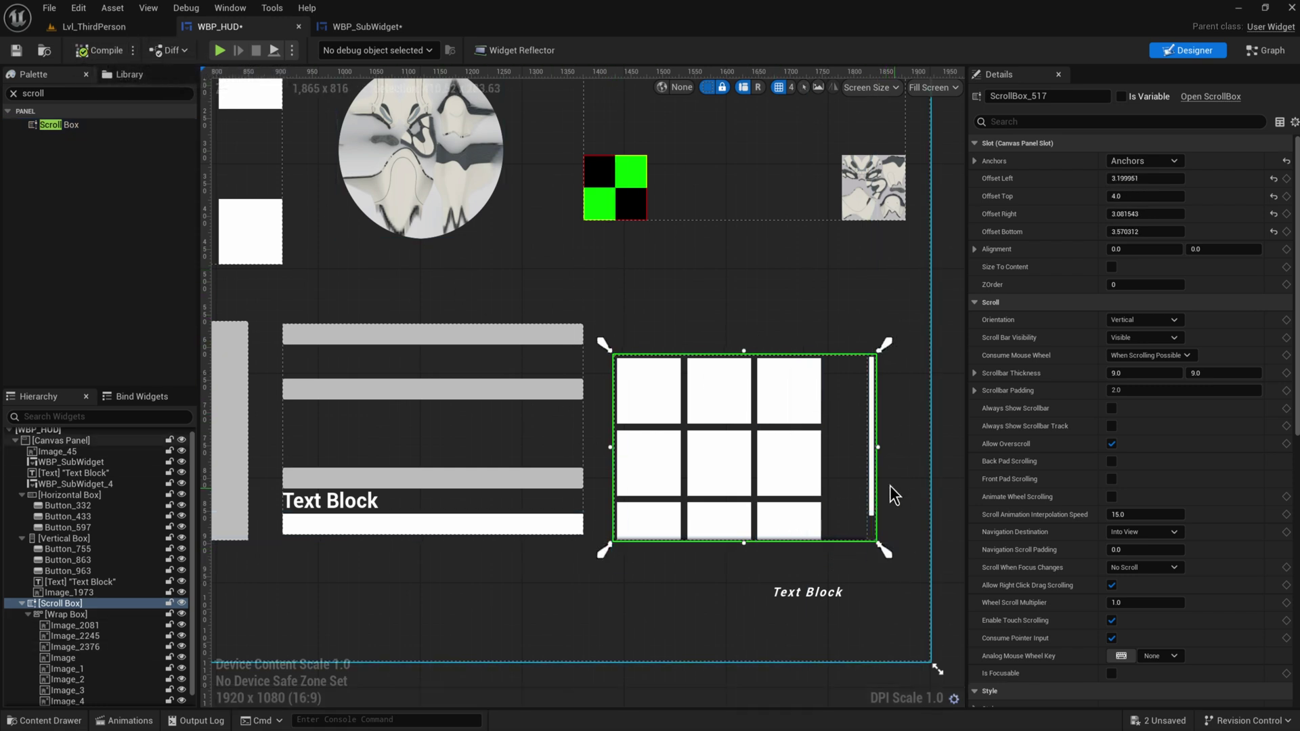
# Play the level and scroll the image grid in the HUD's Scroll Box down and back up
pyautogui.hotkey('alt', 'p')
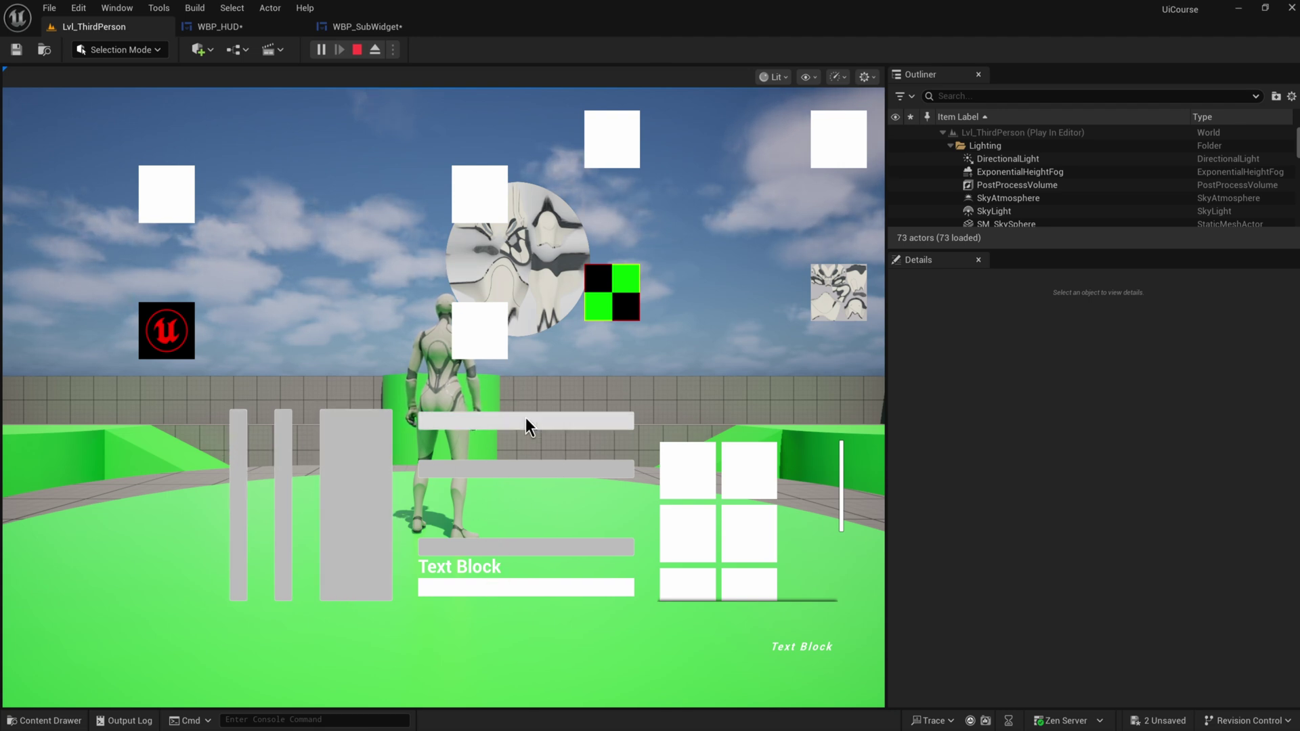
pyautogui.scroll(-3, 830, 487)
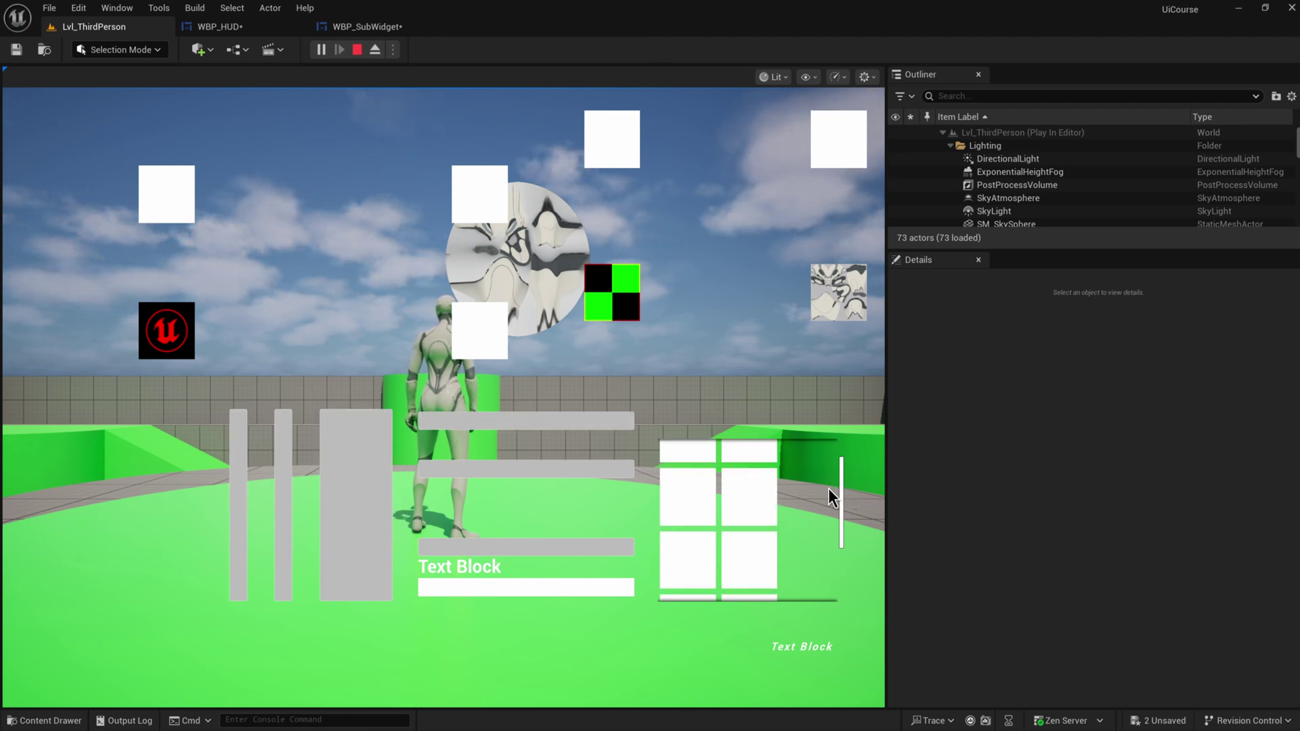
pyautogui.scroll(3, 803, 502)
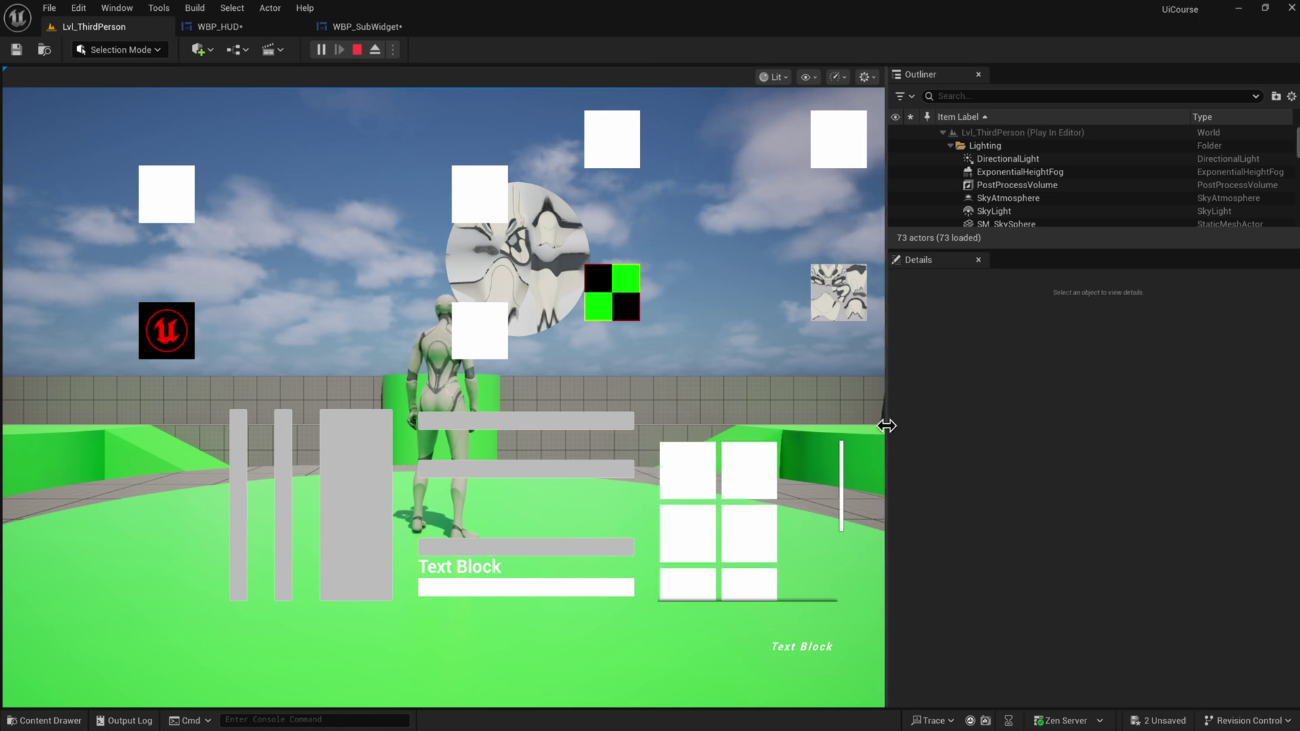
# Narrow the running game viewport, scroll through the rewrapped images and restore the viewport's width
pyautogui.moveTo(886, 425); pyautogui.dragTo(390, 507)
pyautogui.scroll(-3, 347, 508)
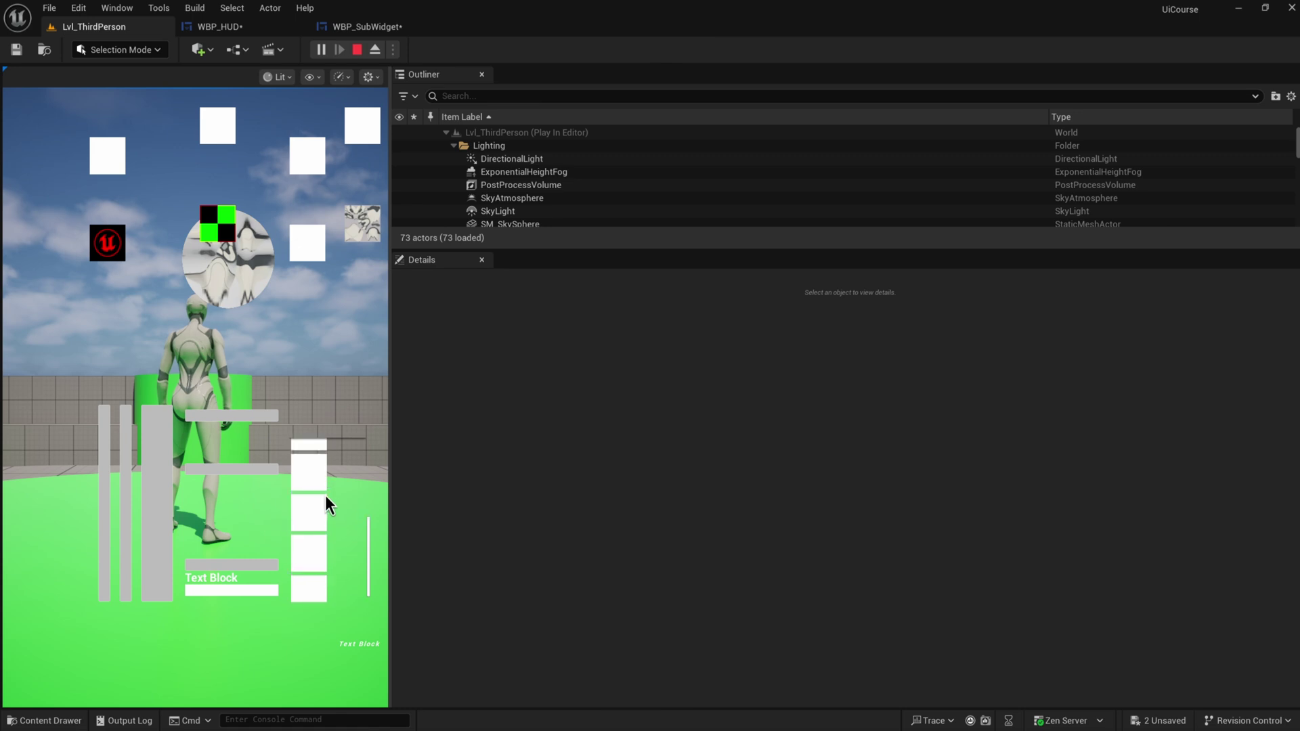
pyautogui.moveTo(388, 464); pyautogui.dragTo(883, 493)
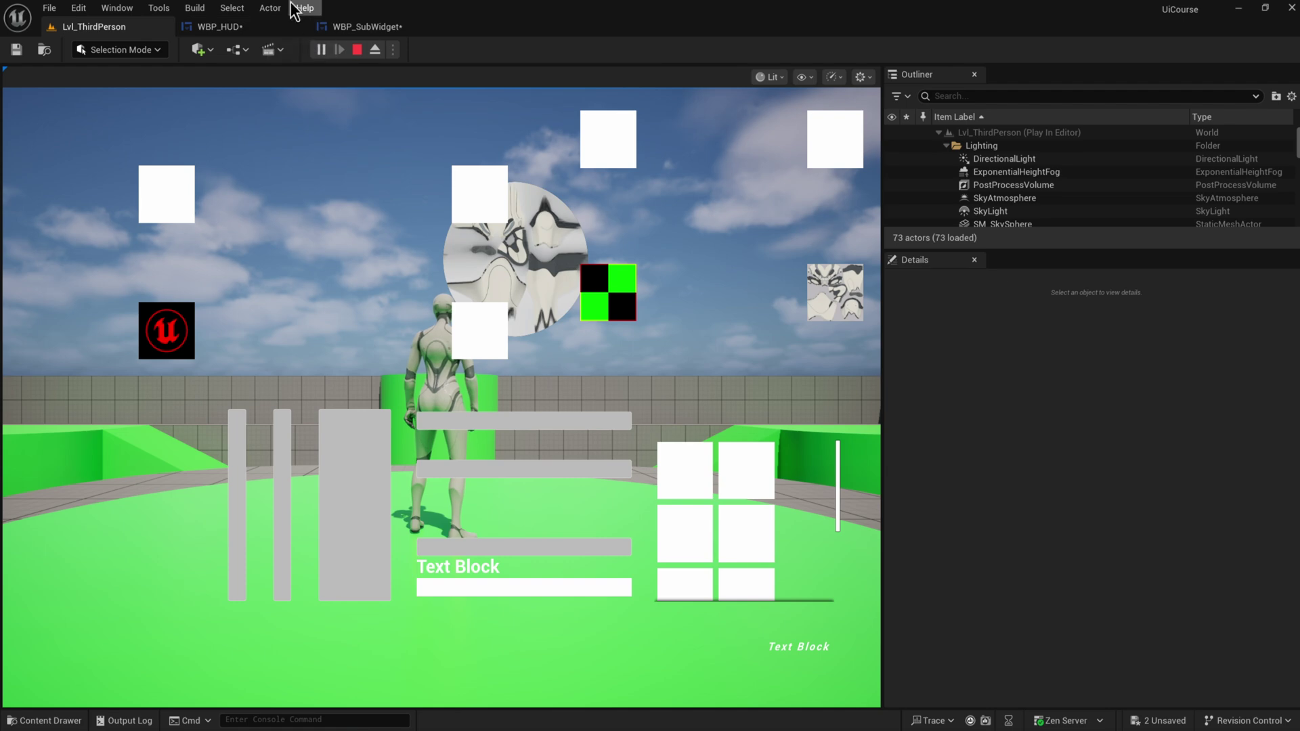
# Return to the WBP_HUD widget, select the Vertical Box and collapse the Scroll Box's children in the hierarchy
pyautogui.click(284, 21)
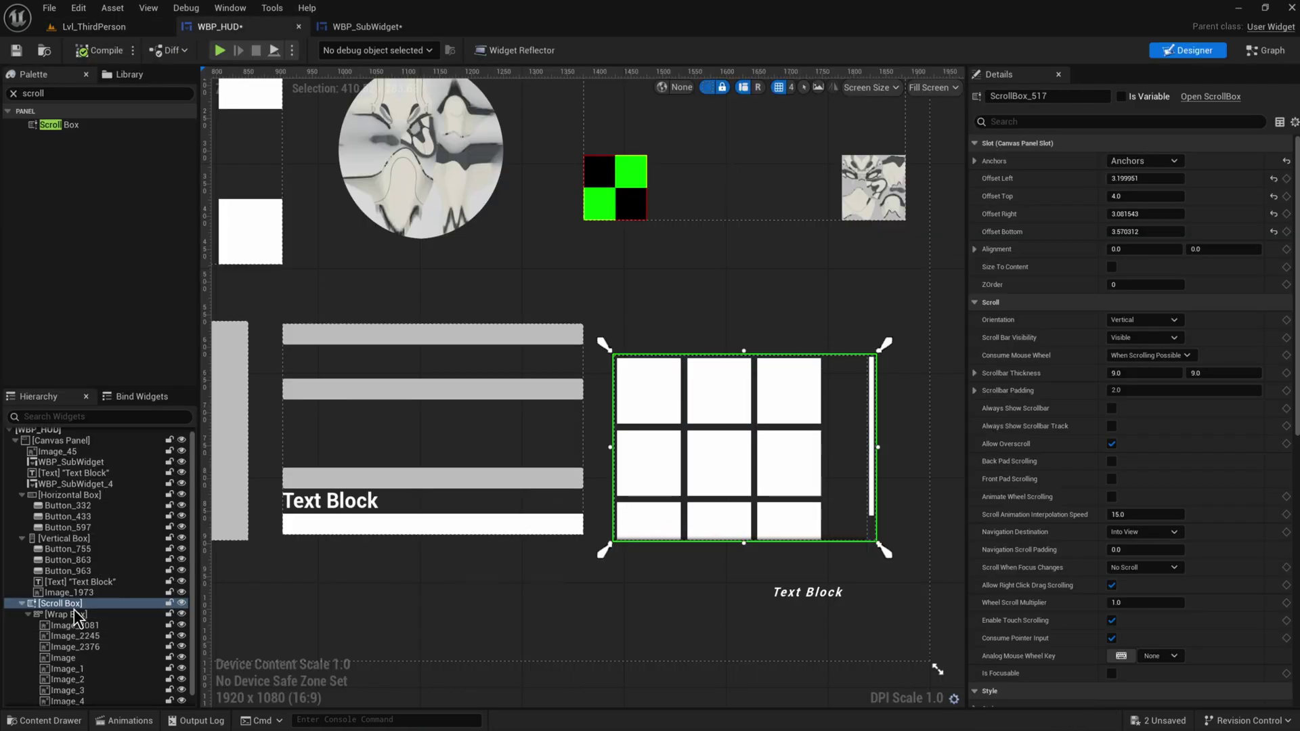
pyautogui.click(88, 538)
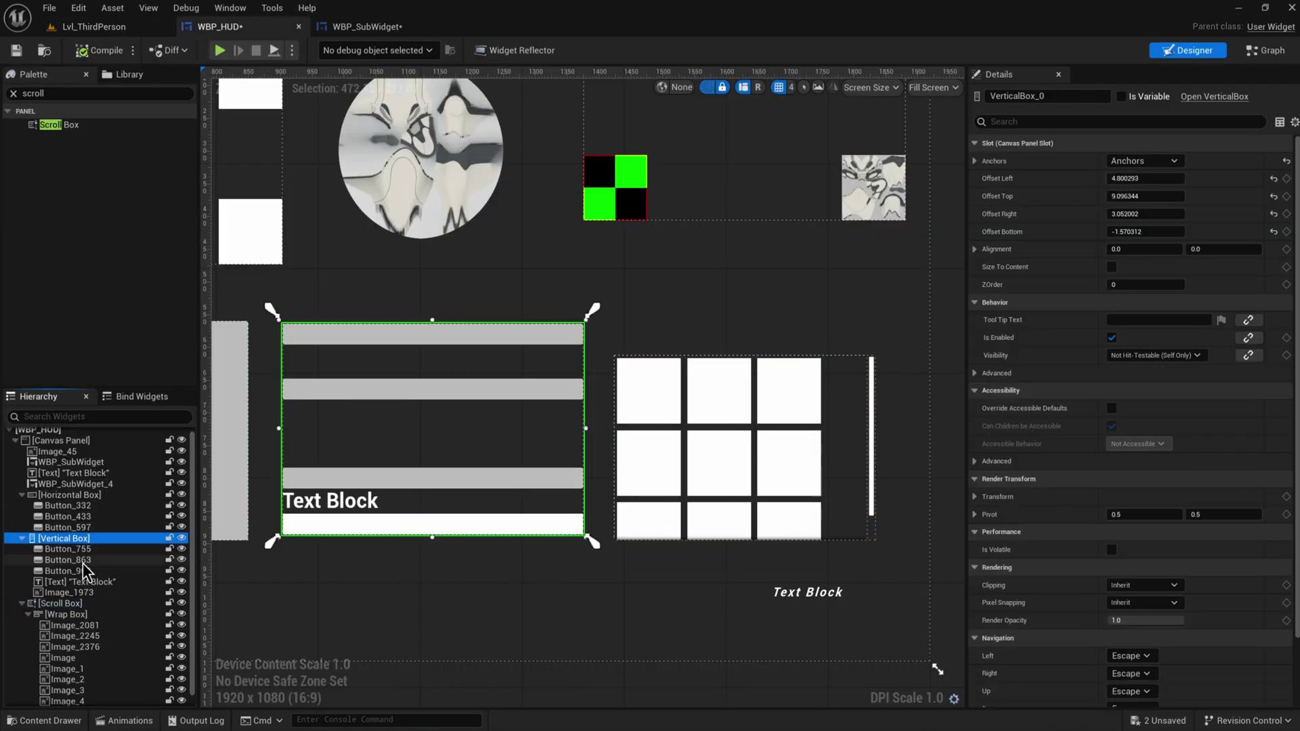
pyautogui.rightClick(68, 527)
pyautogui.press('Escape')
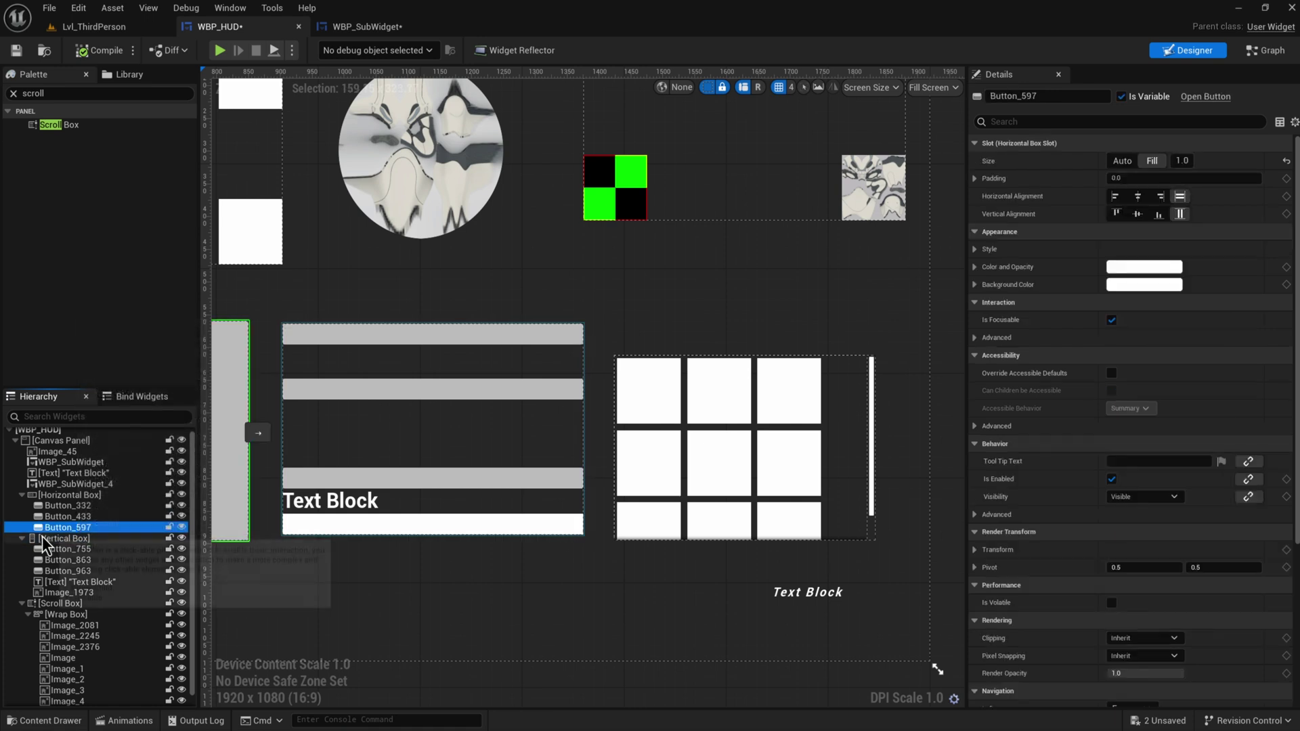
pyautogui.click(43, 538)
pyautogui.click(22, 606)
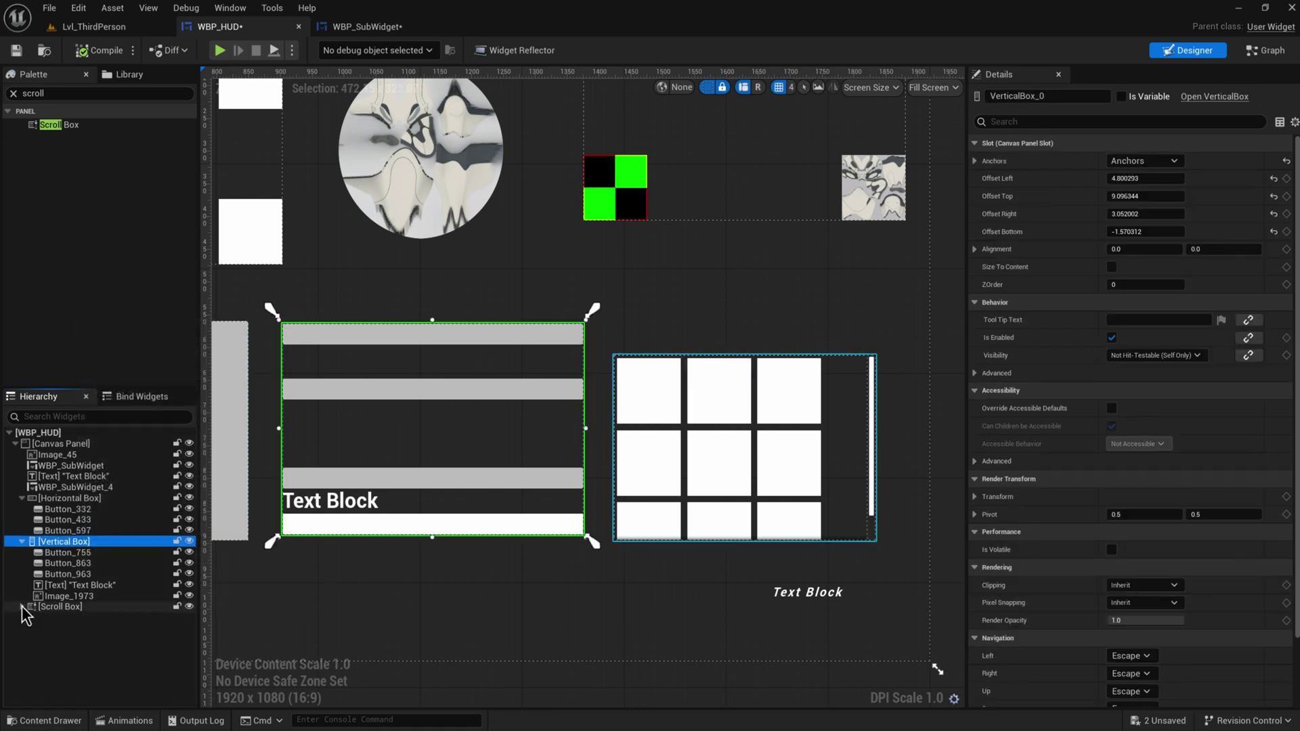
# Wrap the Vertical Box in the hierarchy with a Scroll Box
pyautogui.moveTo(363, 612); pyautogui.dragTo(591, 609, button='right')
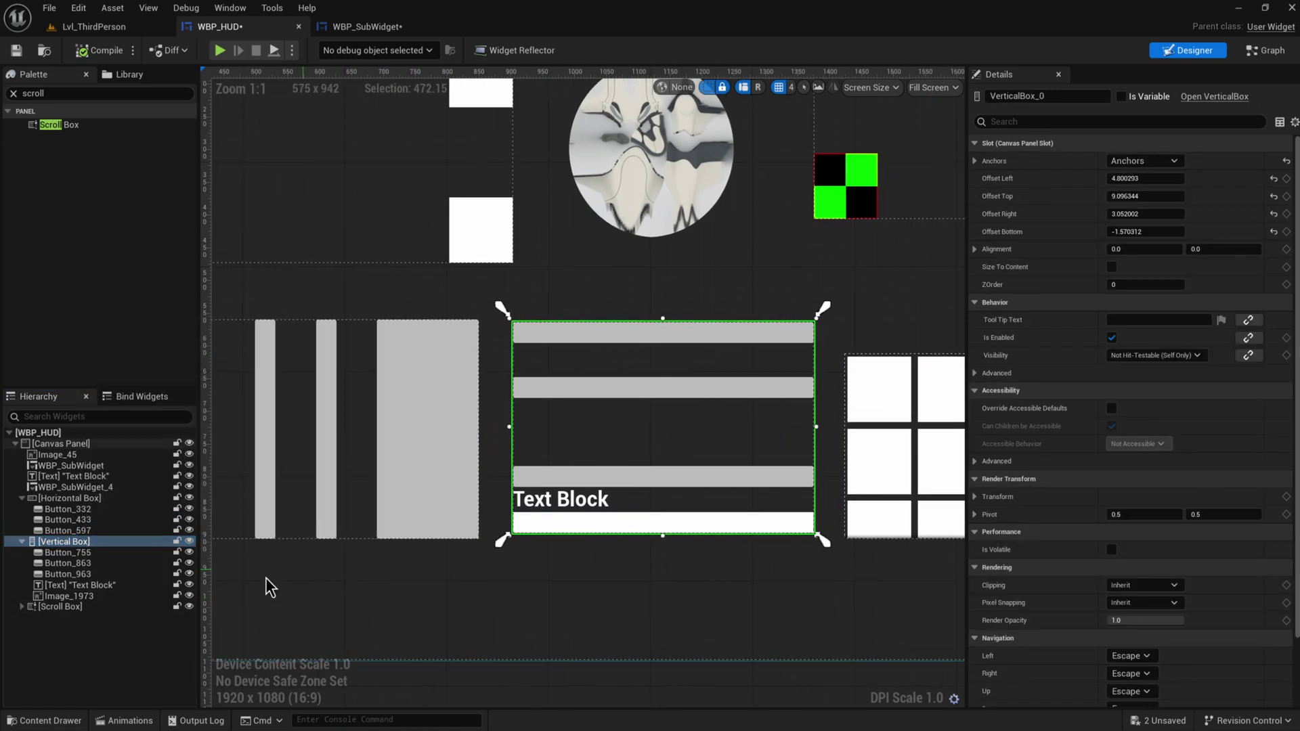
pyautogui.rightClick(65, 540)
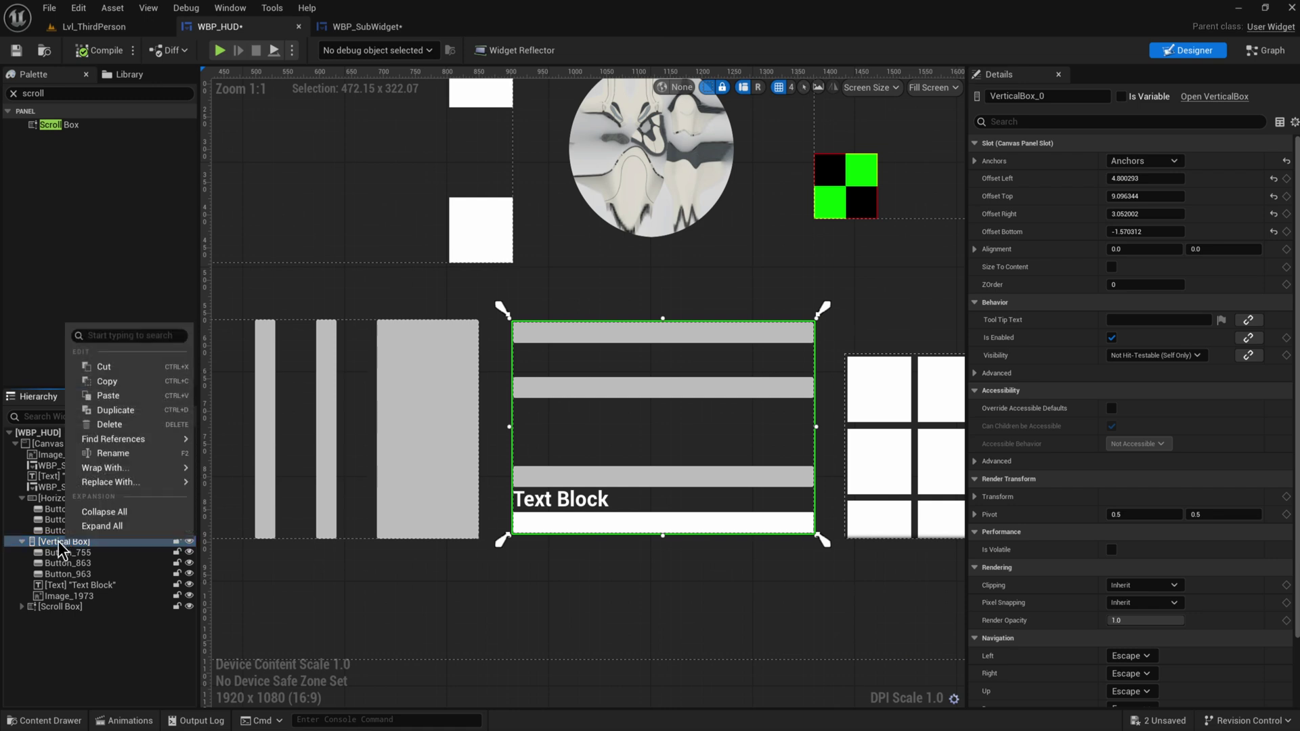
pyautogui.moveTo(160, 469)
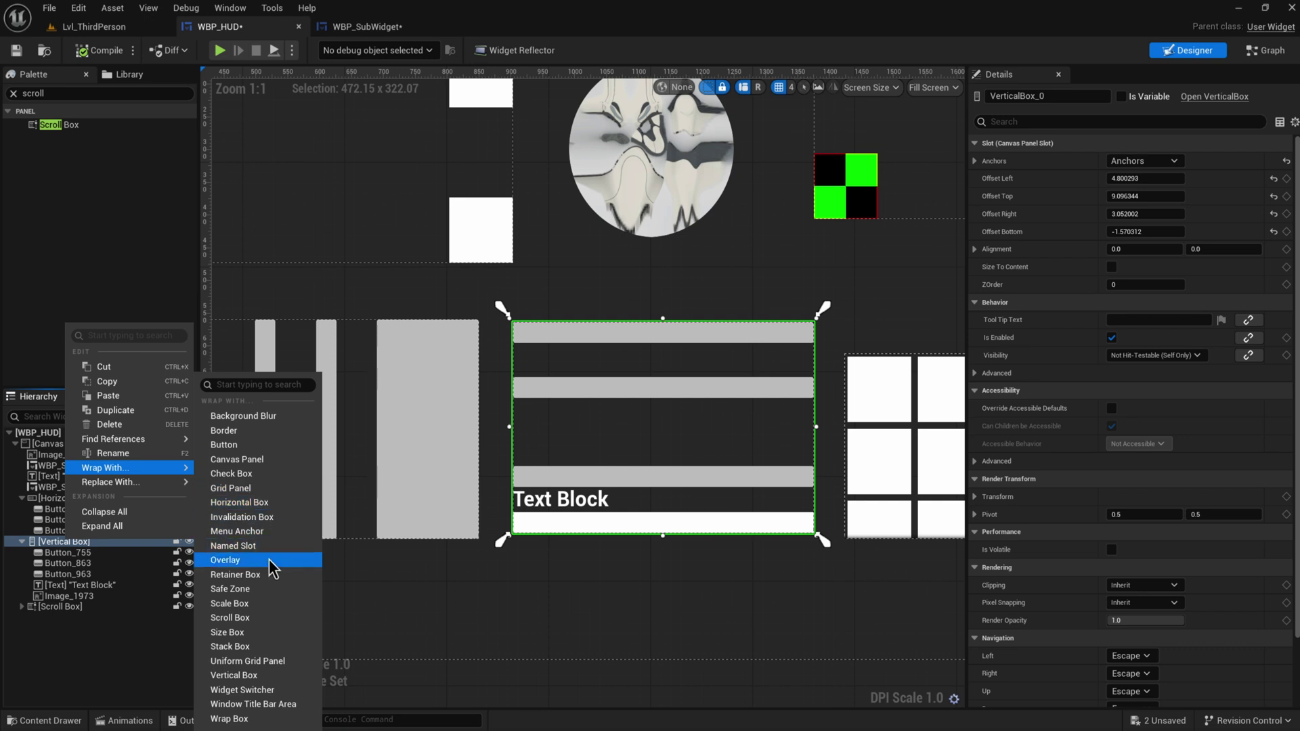
pyautogui.click(262, 617)
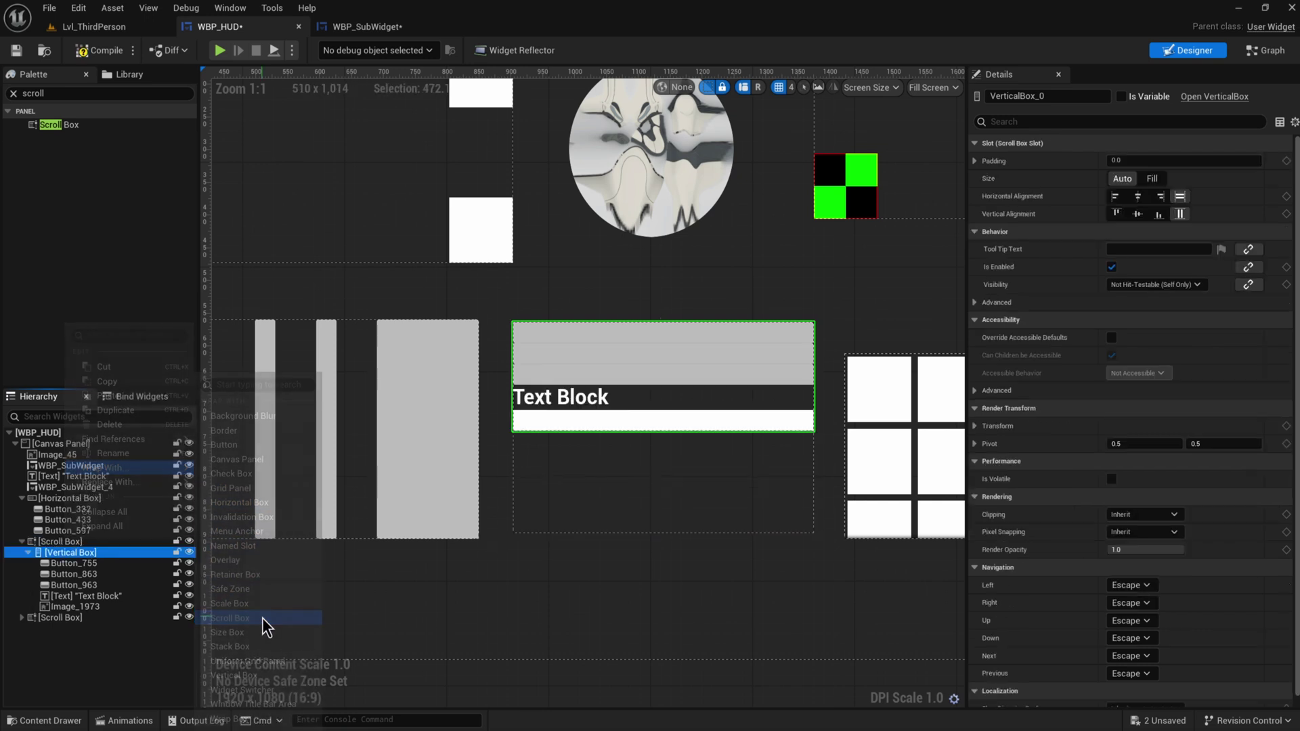
# Shorten the Scroll Box around the Vertical Box from its lower edge to a bottom offset of about 230
pyautogui.click(95, 574)
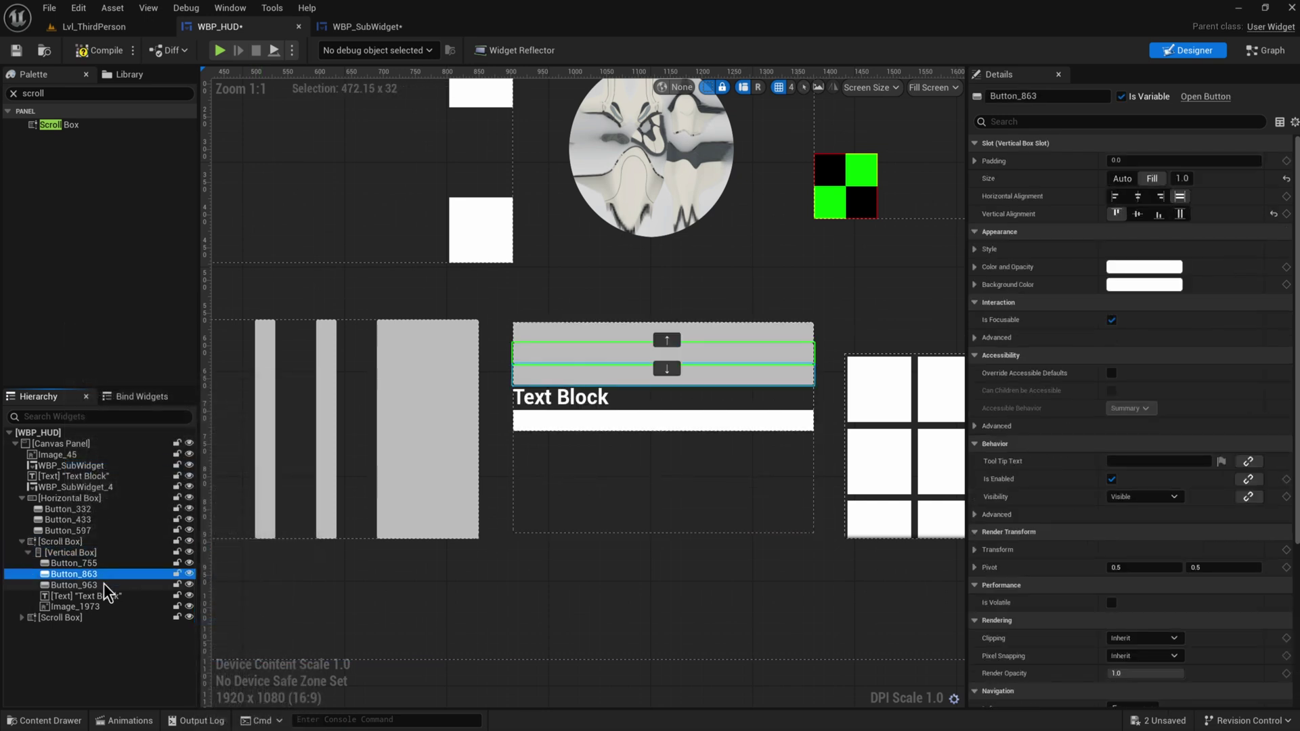
pyautogui.click(103, 585)
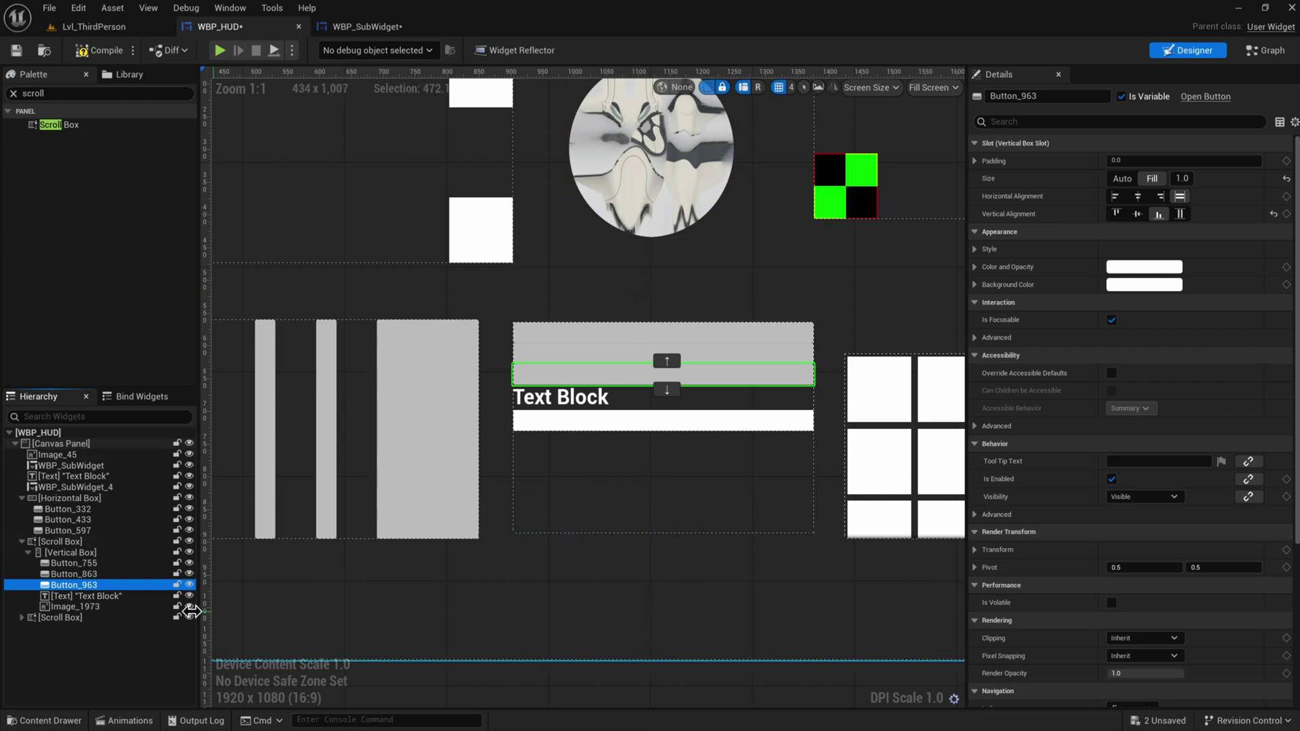
pyautogui.click(684, 529)
pyautogui.moveTo(663, 532); pyautogui.dragTo(682, 383)
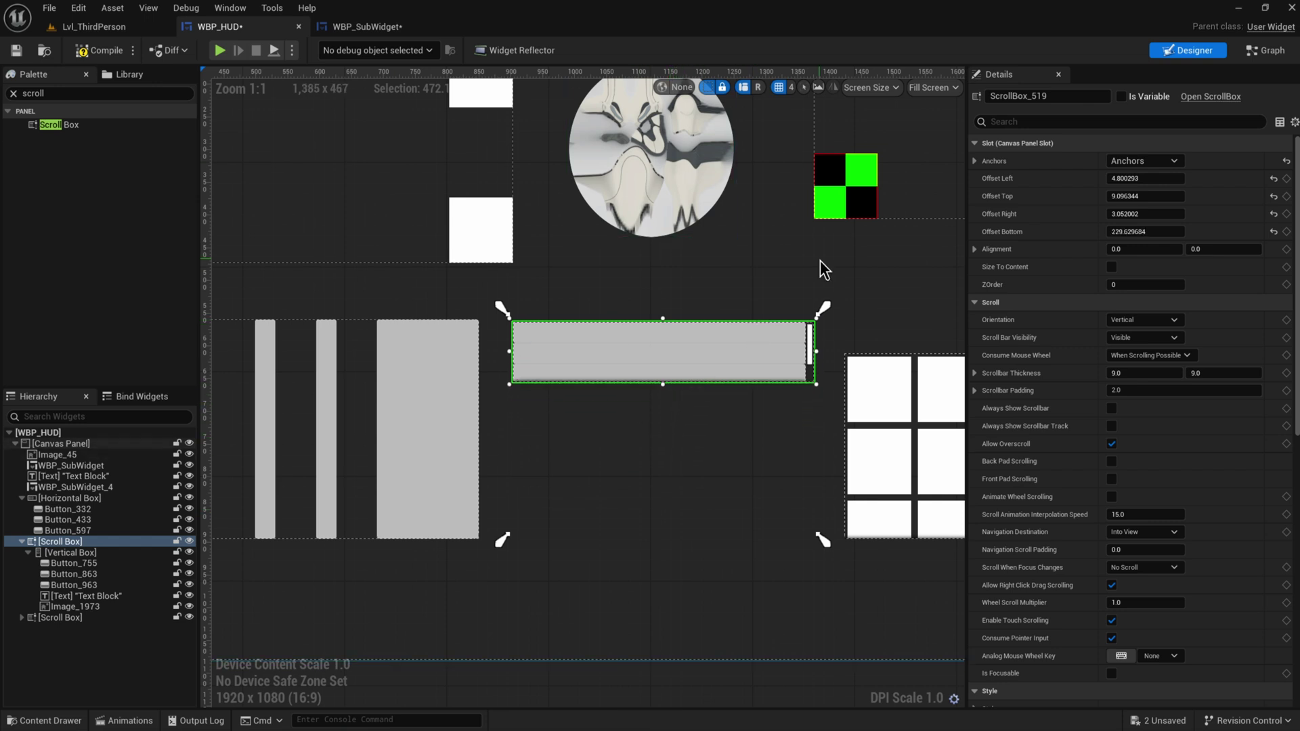
# Wrap the Horizontal Box in the hierarchy with a Scroll Box
pyautogui.click(49, 500)
pyautogui.rightClick(48, 501)
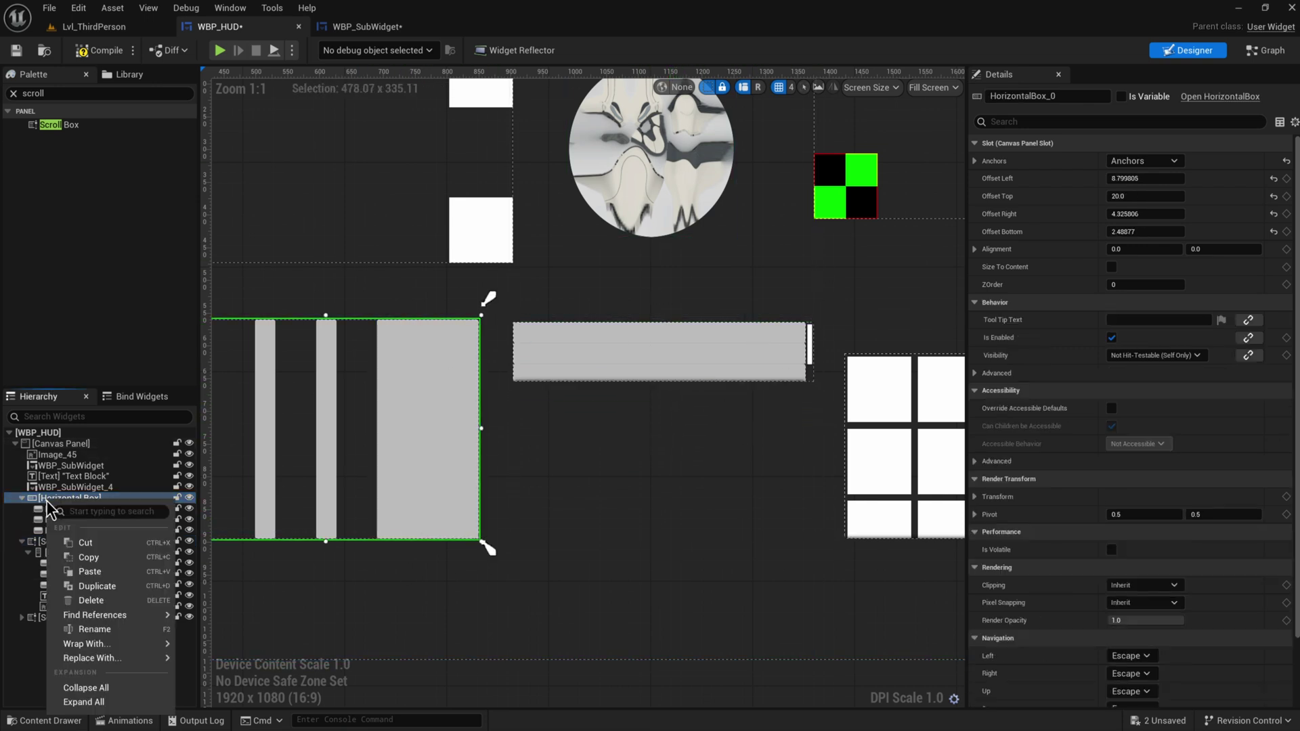
pyautogui.moveTo(135, 644)
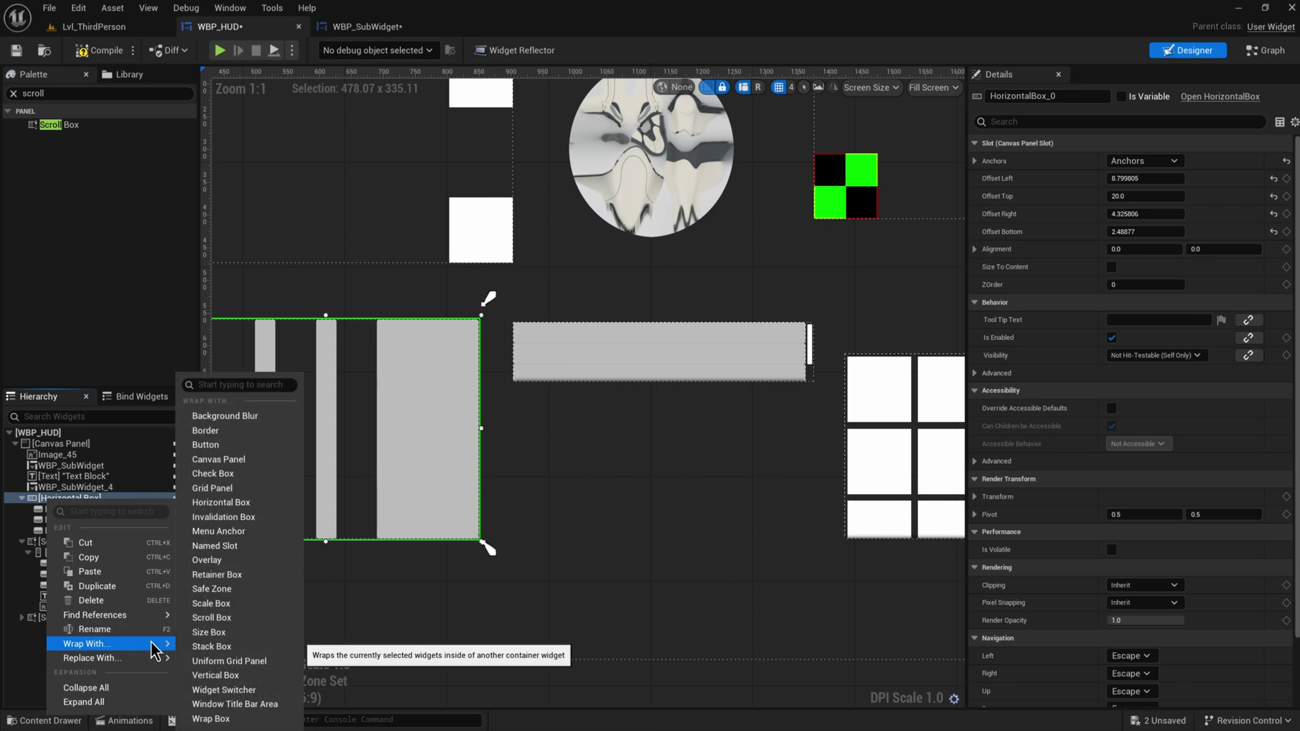
pyautogui.click(231, 617)
# Widen the Horizontal Box's Scroll Box to a left offset of about 0.8 and set its orientation to Horizontal
pyautogui.click(437, 469)
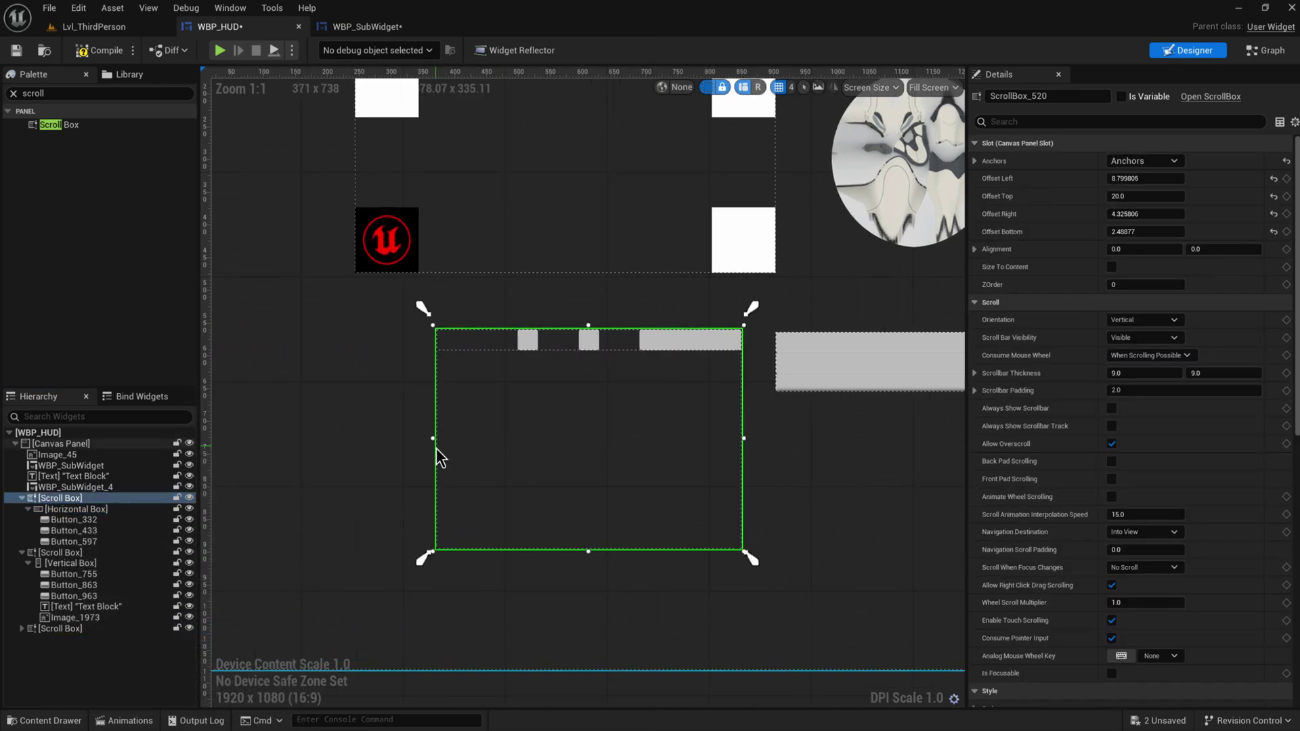
pyautogui.moveTo(433, 438)
pyautogui.mouseDown()
pyautogui.moveTo(666, 459)
pyautogui.moveTo(540, 438)
pyautogui.moveTo(716, 441)
pyautogui.moveTo(429, 441)
pyautogui.mouseUp()
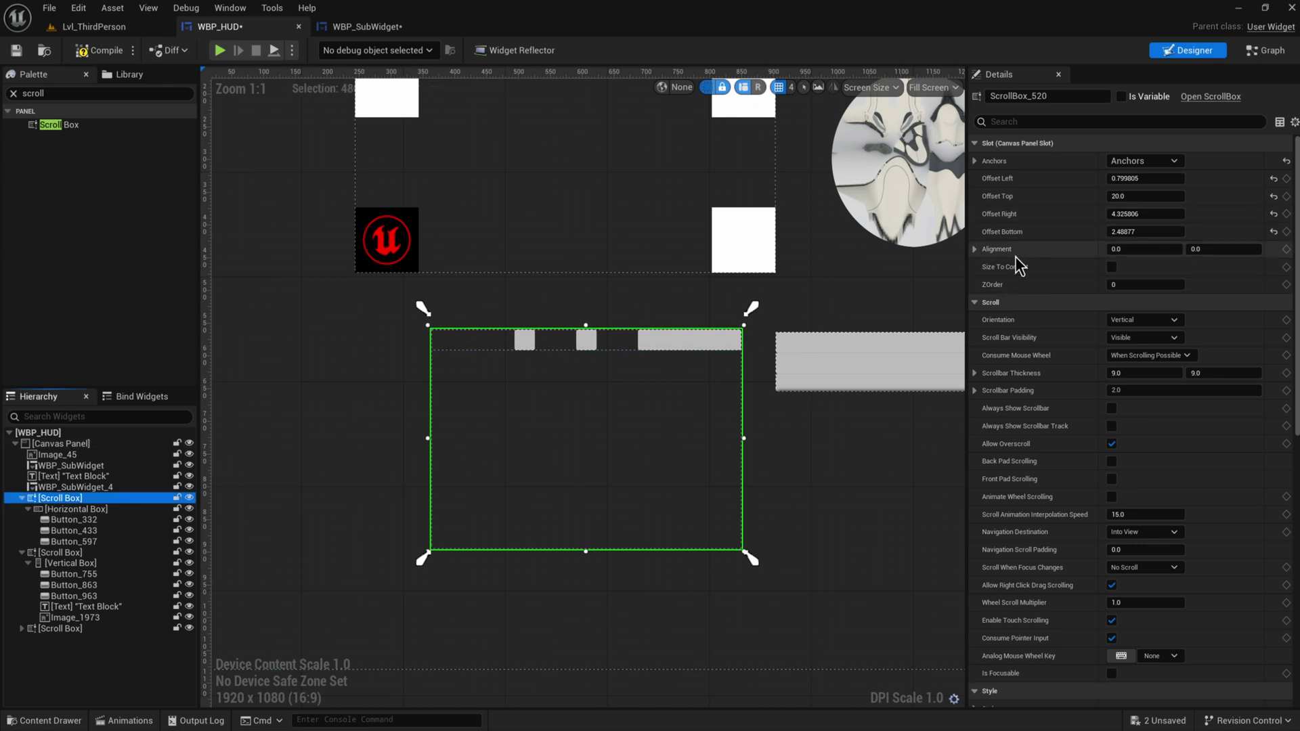
pyautogui.click(1148, 320)
pyautogui.click(1147, 330)
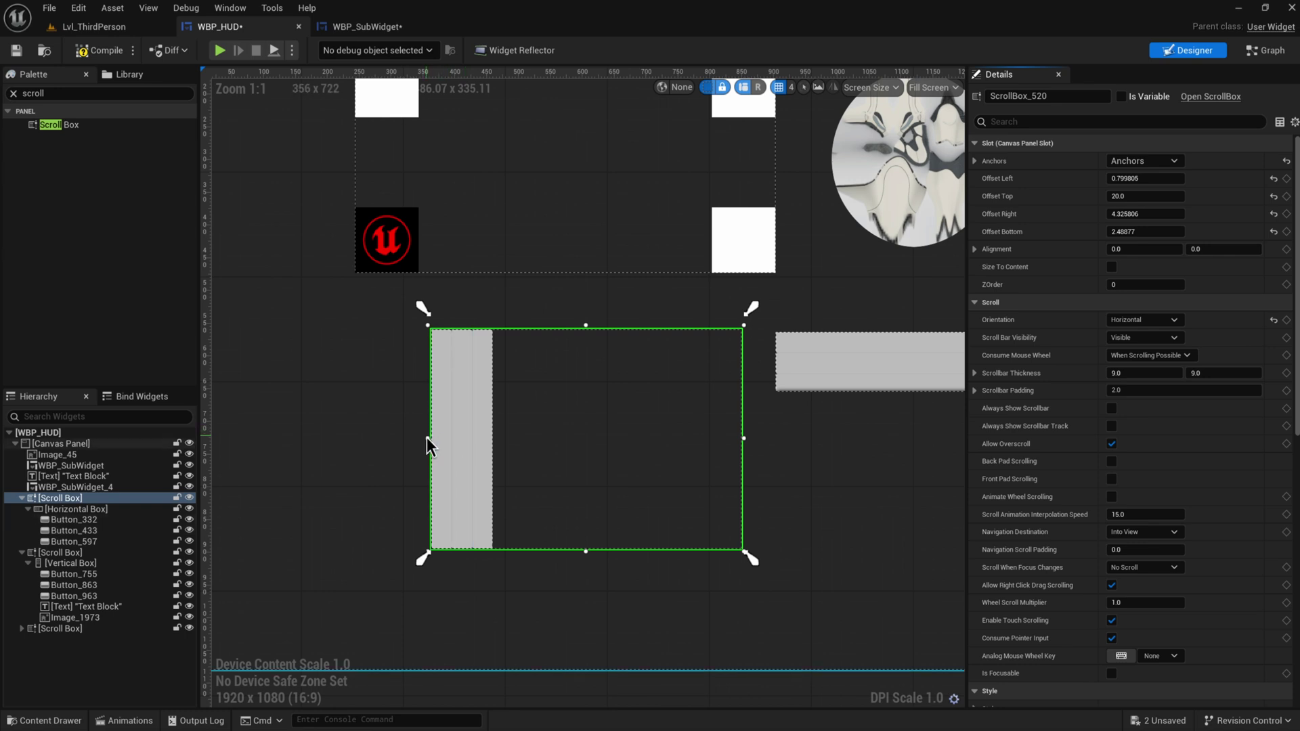
# Narrow the horizontal Scroll Box to a right offset of about 453 and stretch it back to its former width
pyautogui.click(428, 437)
pyautogui.click(94, 499)
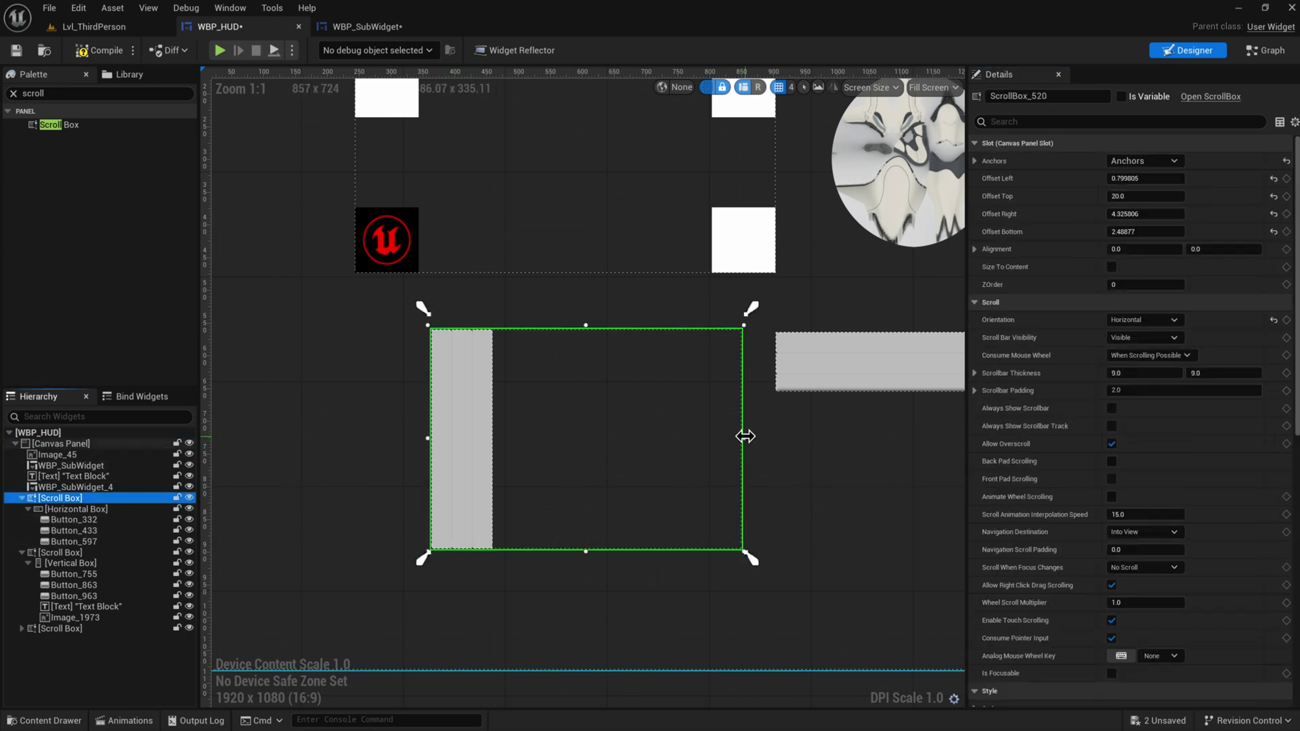
pyautogui.moveTo(745, 436); pyautogui.dragTo(605, 441)
pyautogui.moveTo(516, 443); pyautogui.dragTo(461, 438)
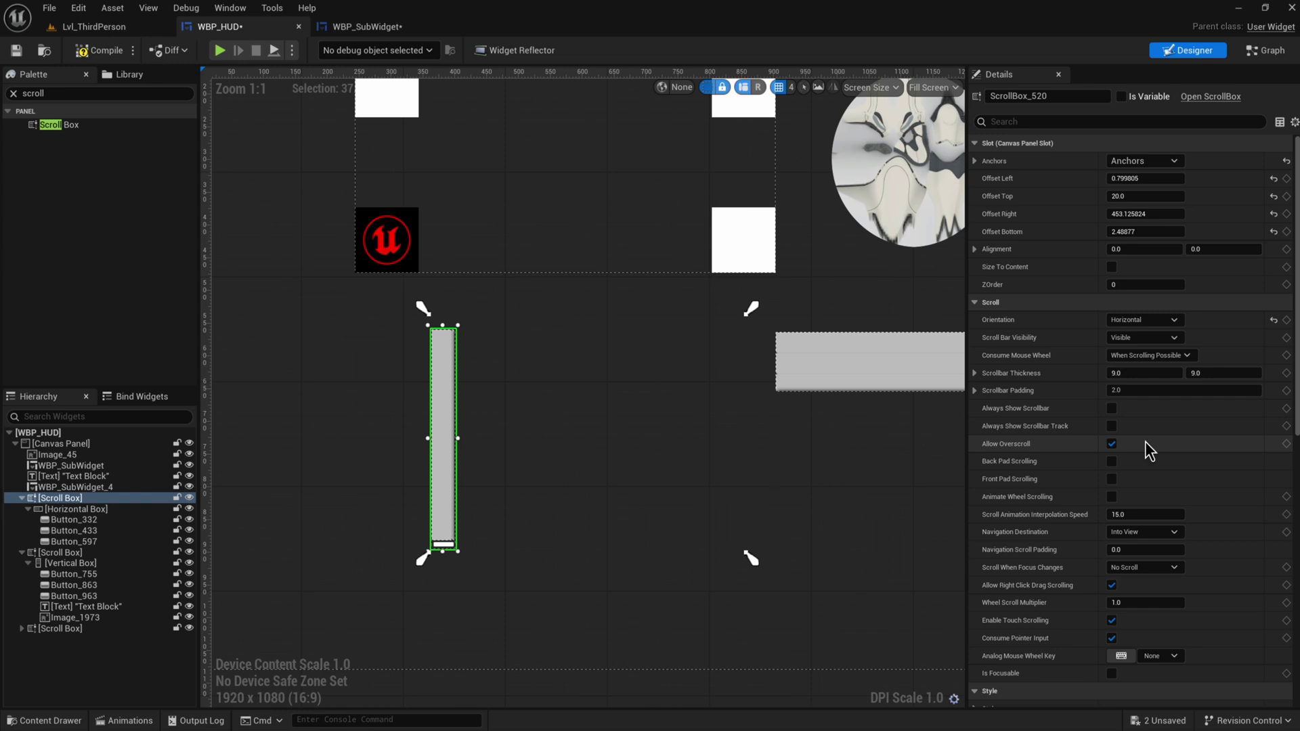
pyautogui.moveTo(457, 438); pyautogui.dragTo(745, 483)
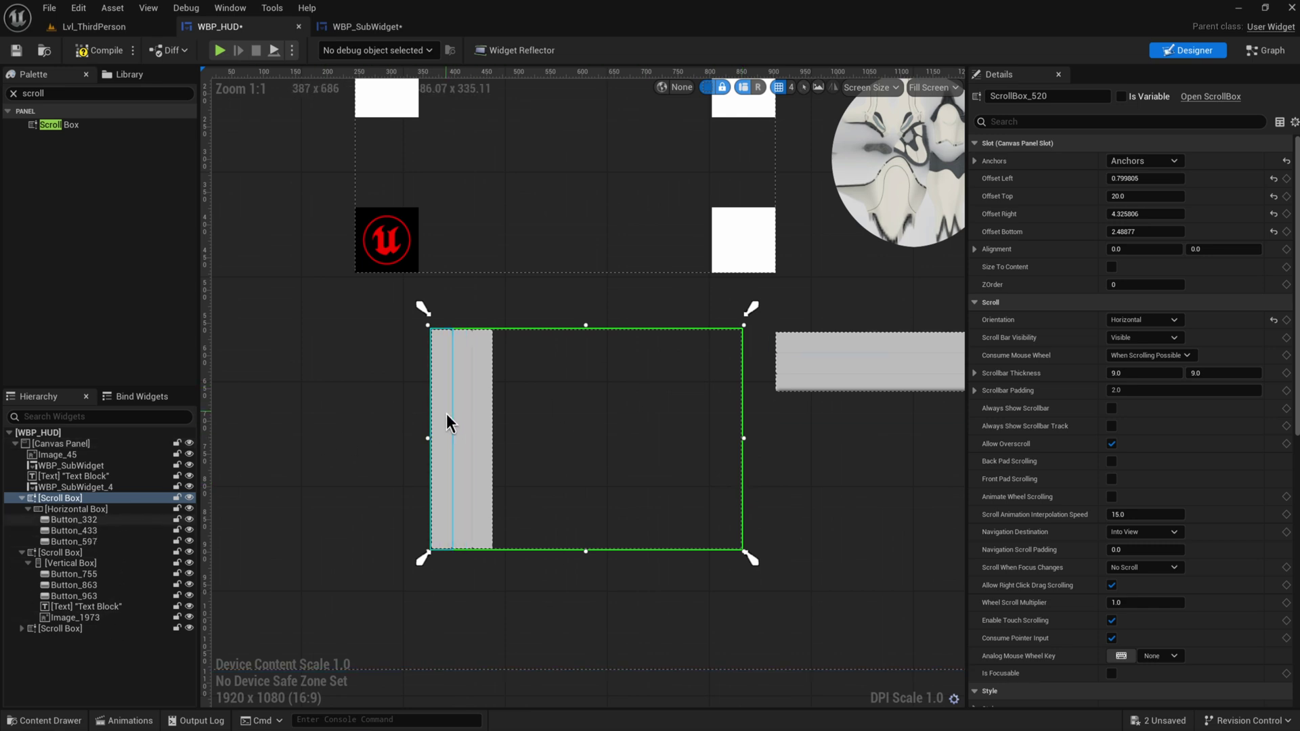
# Set the left and right padding of all three buttons in the Horizontal Box to 10
pyautogui.click(115, 522)
pyautogui.keyDown('shift'); pyautogui.click(117, 538); pyautogui.keyUp('shift')
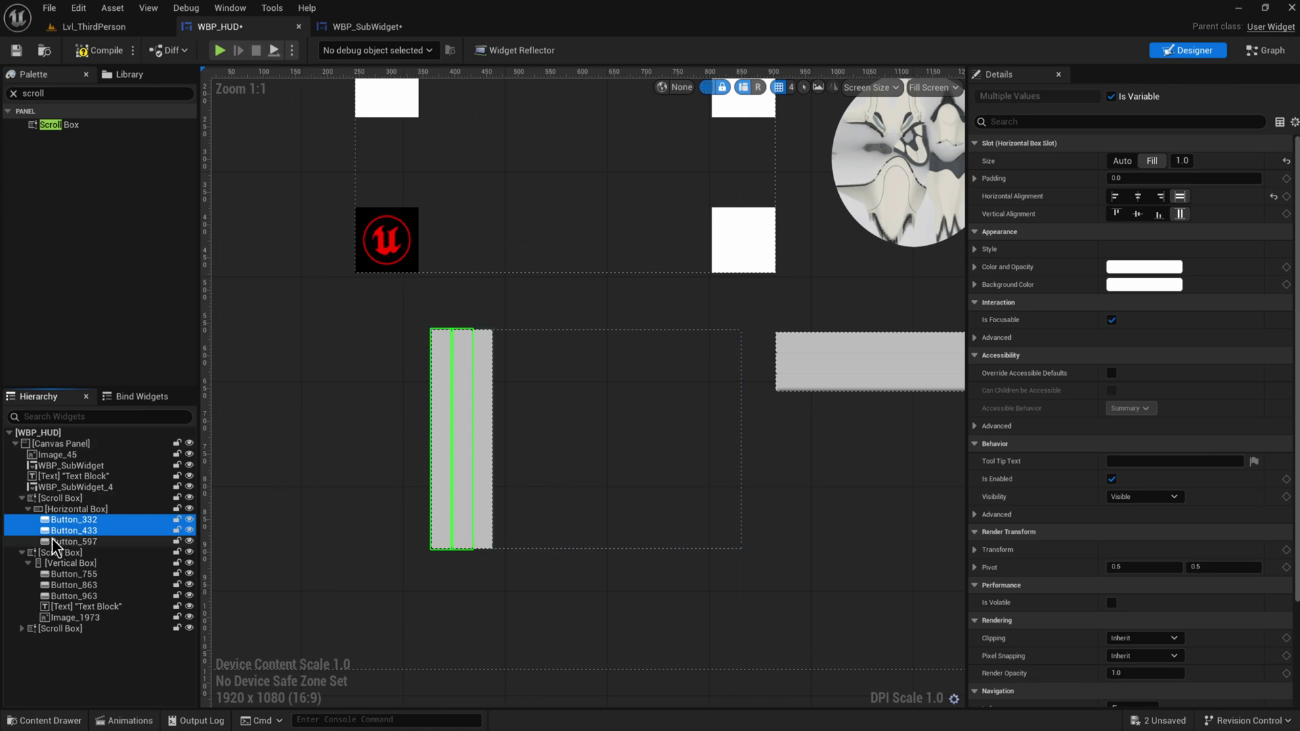
pyautogui.click(974, 178)
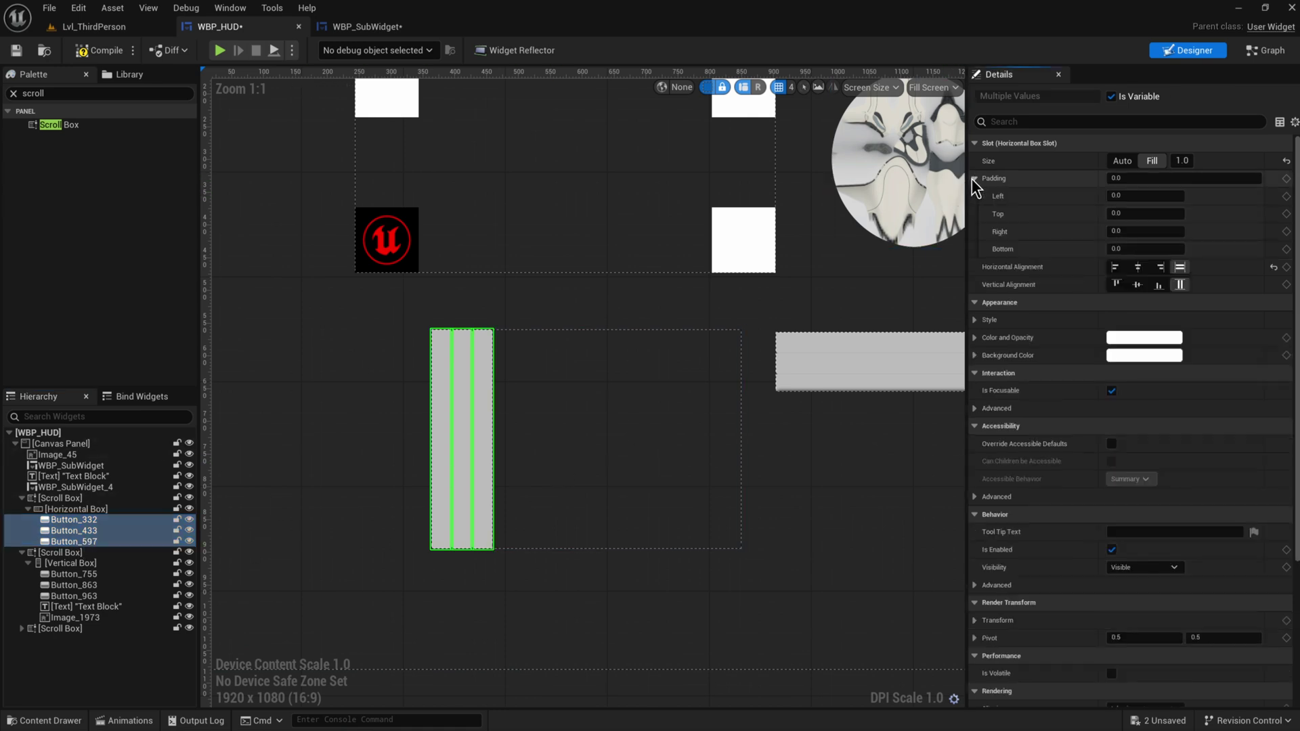
pyautogui.click(1135, 232)
pyautogui.write('5')
pyautogui.press('Return')
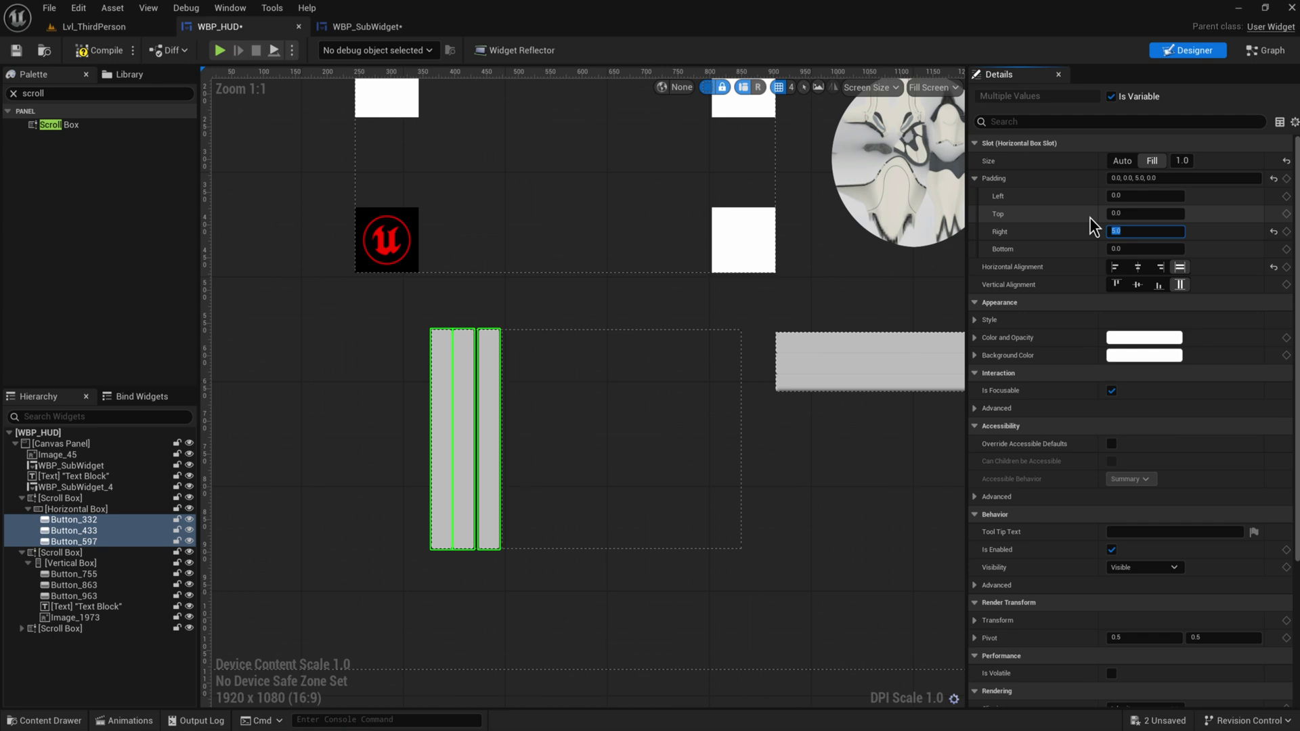
pyautogui.write('10')
pyautogui.press('Return')
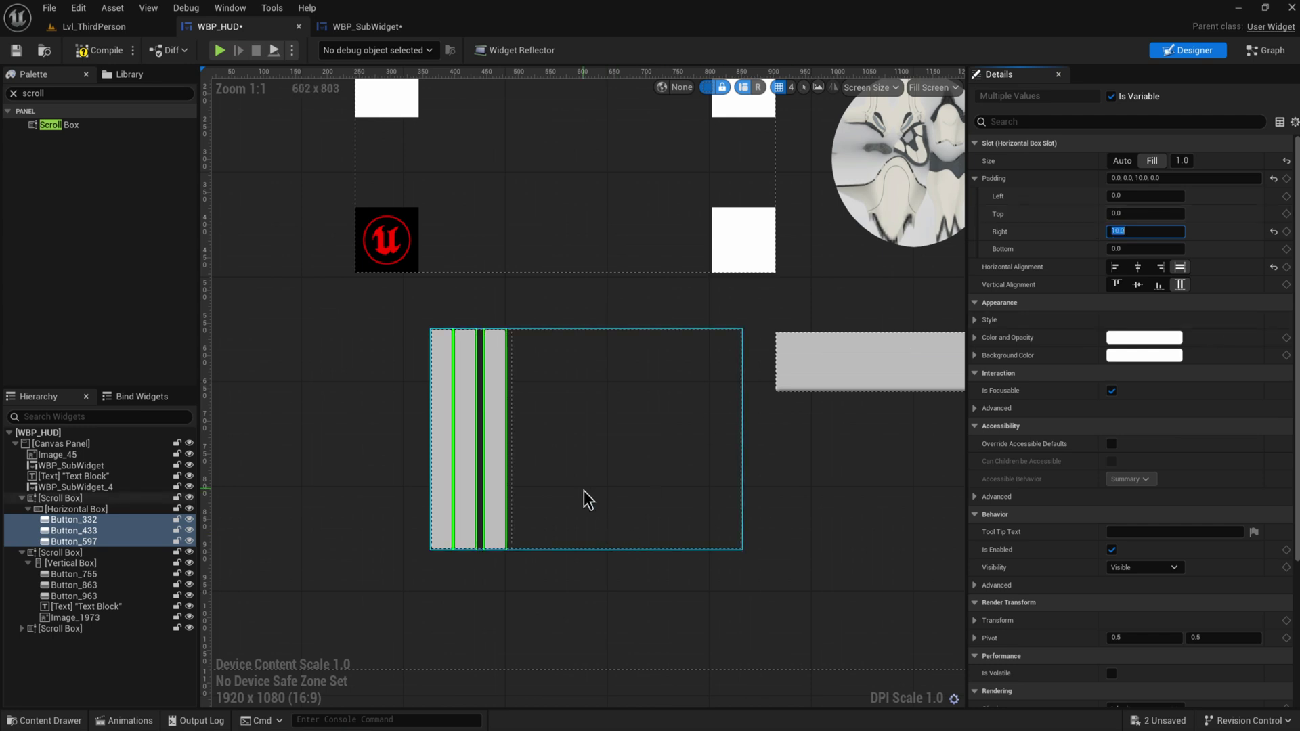
pyautogui.click(1167, 195)
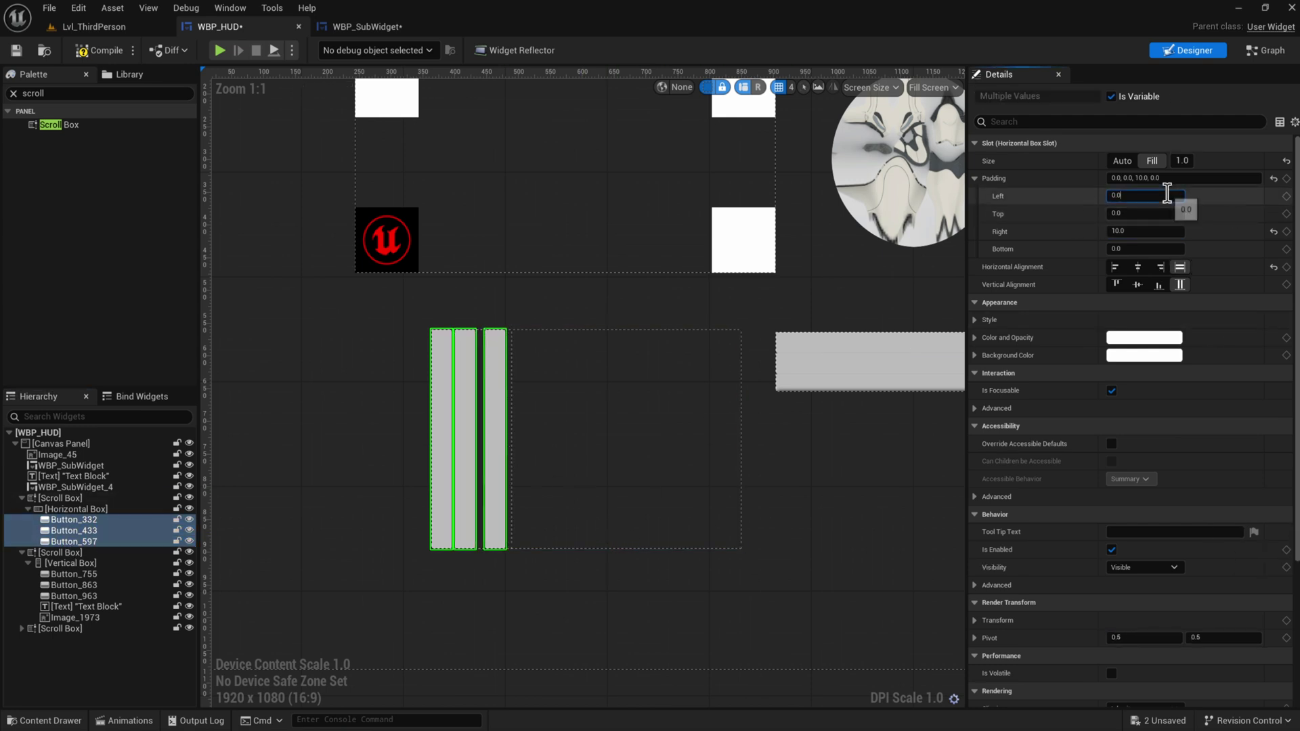
pyautogui.write('10')
pyautogui.press('Return')
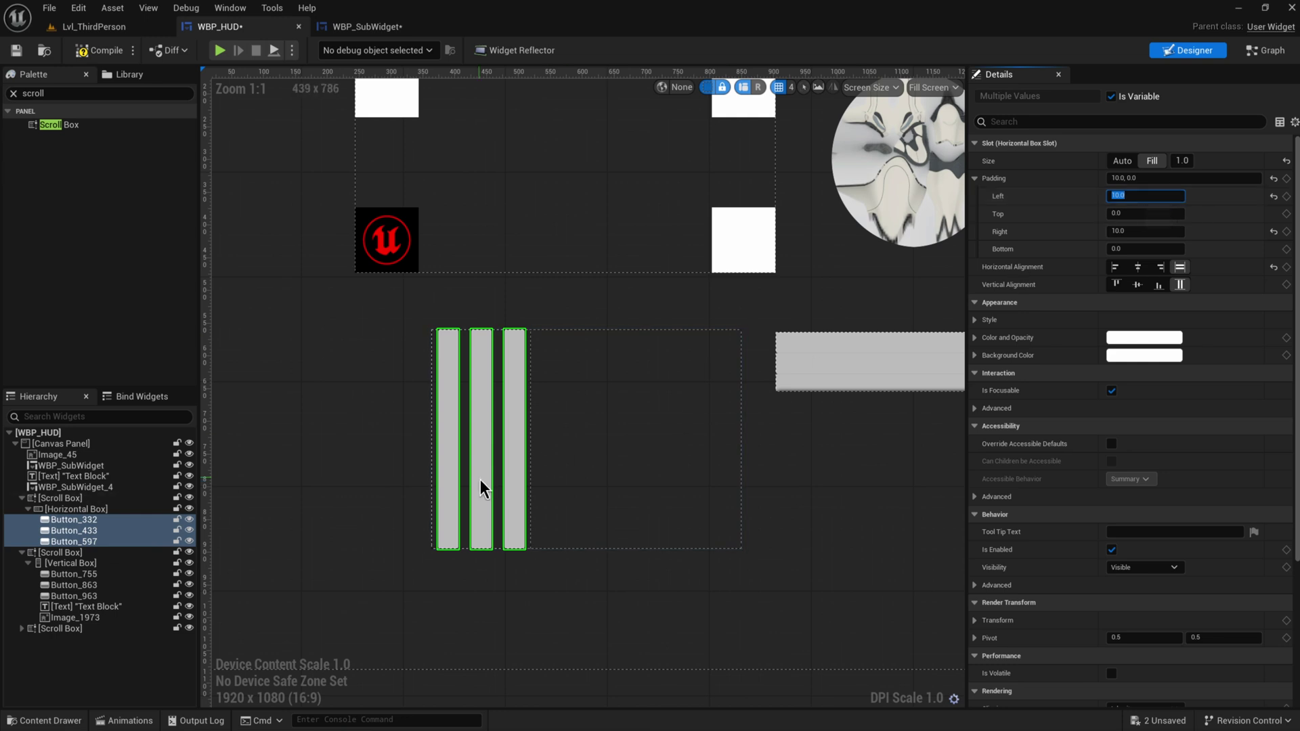
# Add top padding to all five children of the Vertical Box
pyautogui.click(616, 433)
pyautogui.scroll(2, 616, 433)
pyautogui.scroll(-2, 514, 430)
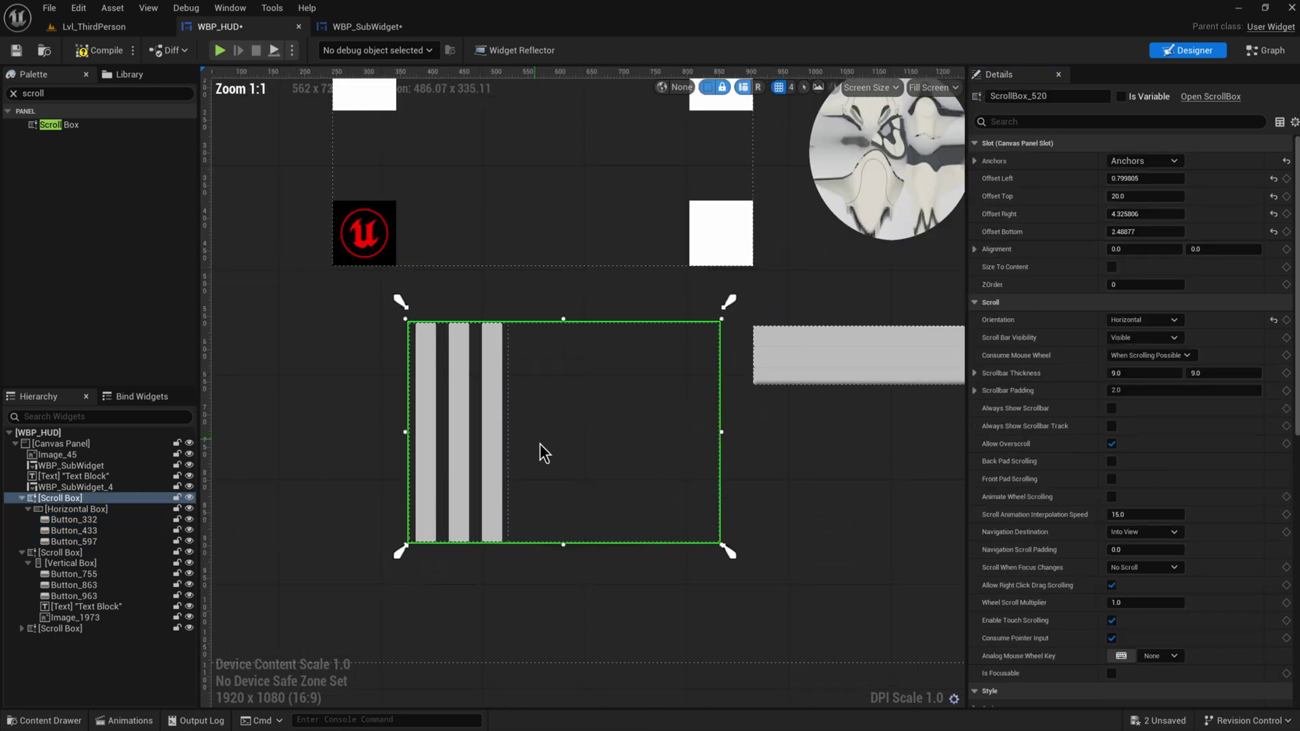
pyautogui.moveTo(539, 452); pyautogui.dragTo(734, 379, button='right')
pyautogui.click(733, 376)
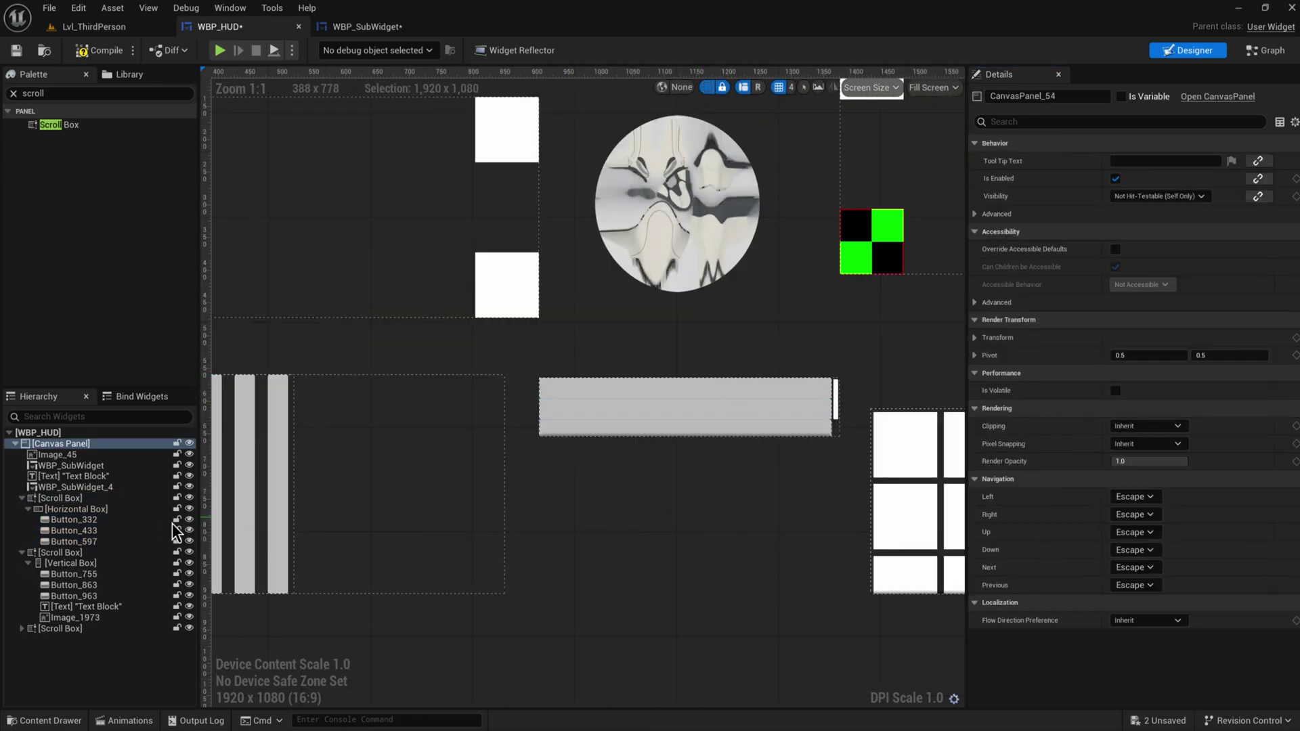
pyautogui.click(74, 574)
pyautogui.keyDown('shift'); pyautogui.click(75, 618); pyautogui.keyUp('shift')
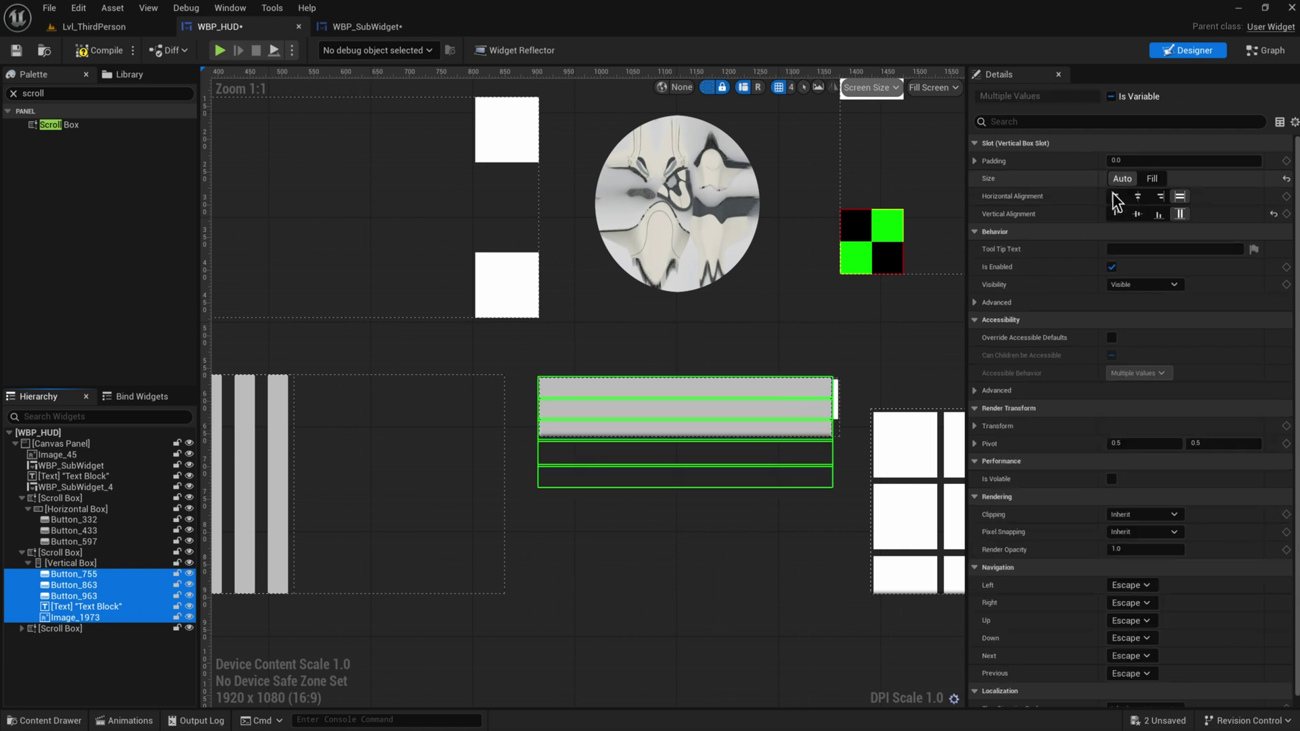
pyautogui.click(975, 161)
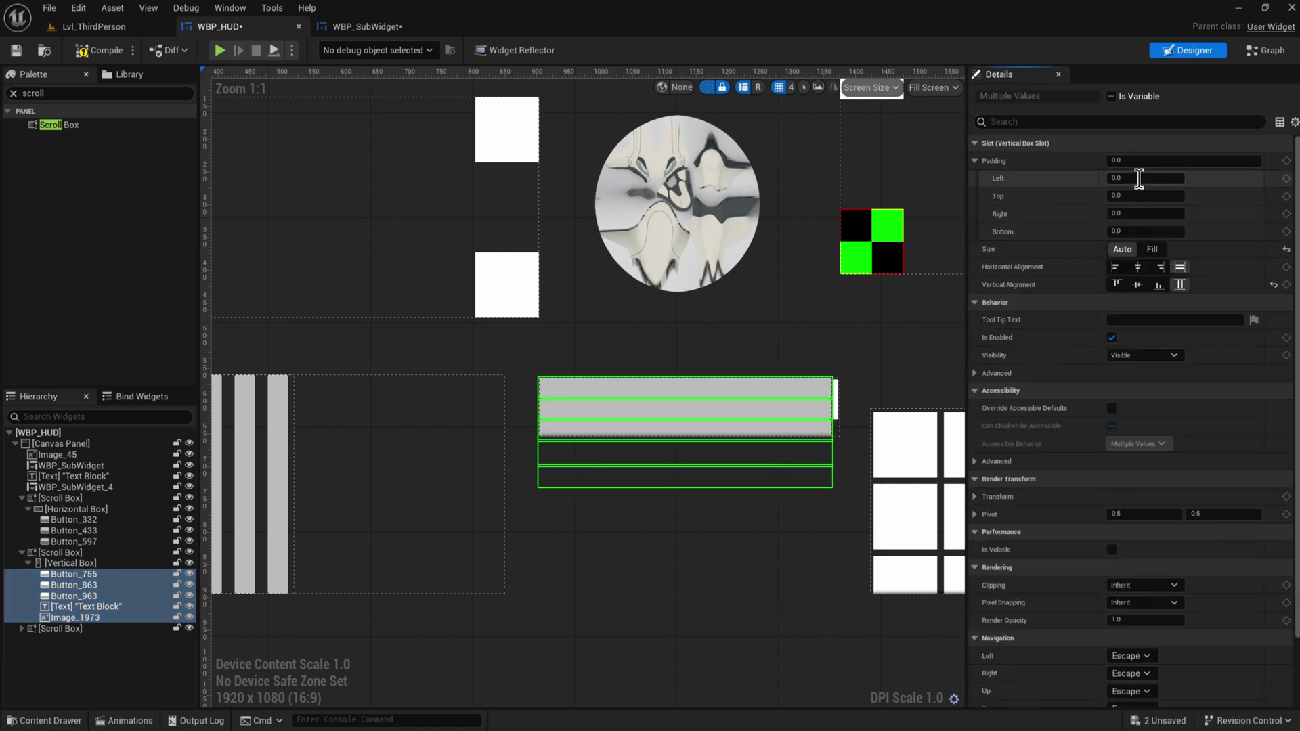
pyautogui.click(1129, 196)
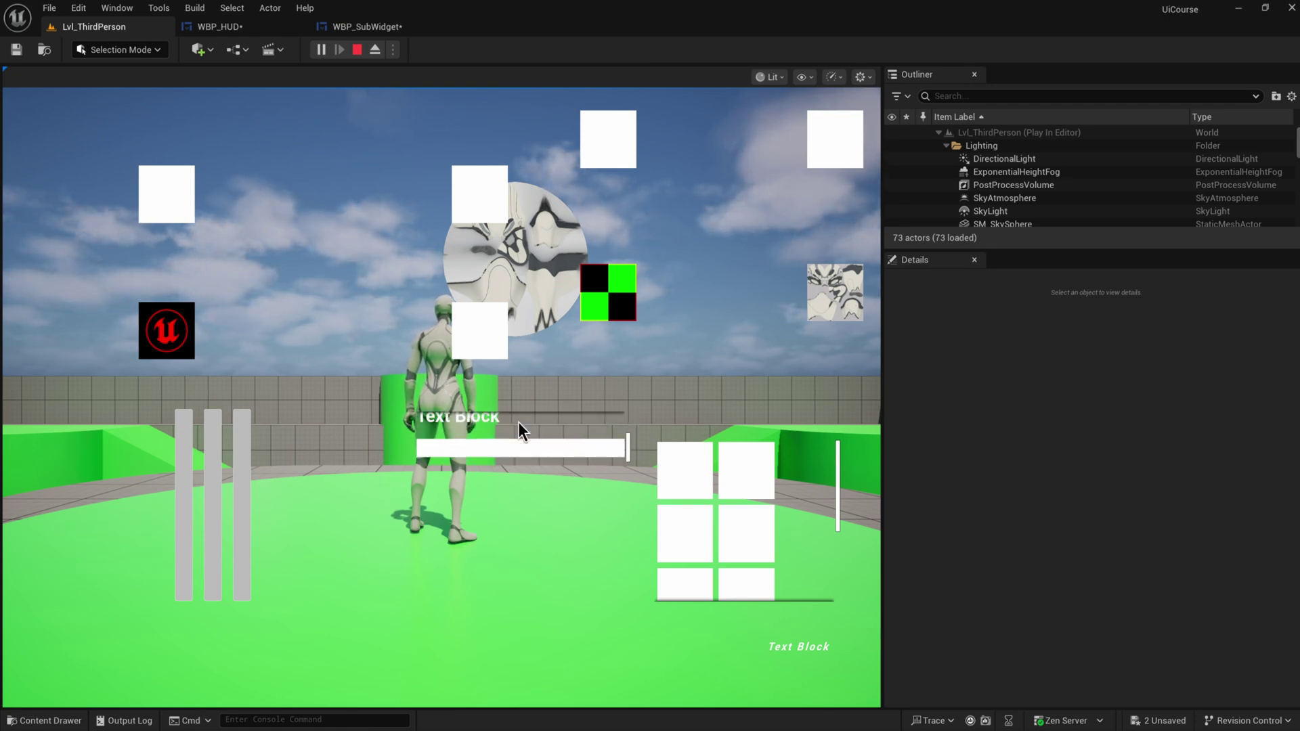
# Stop the play session and create a Widget Blueprint with User Widget as parent class in the Content folder
pyautogui.press('Escape')
pyautogui.hotkey('ctrl', 'space')
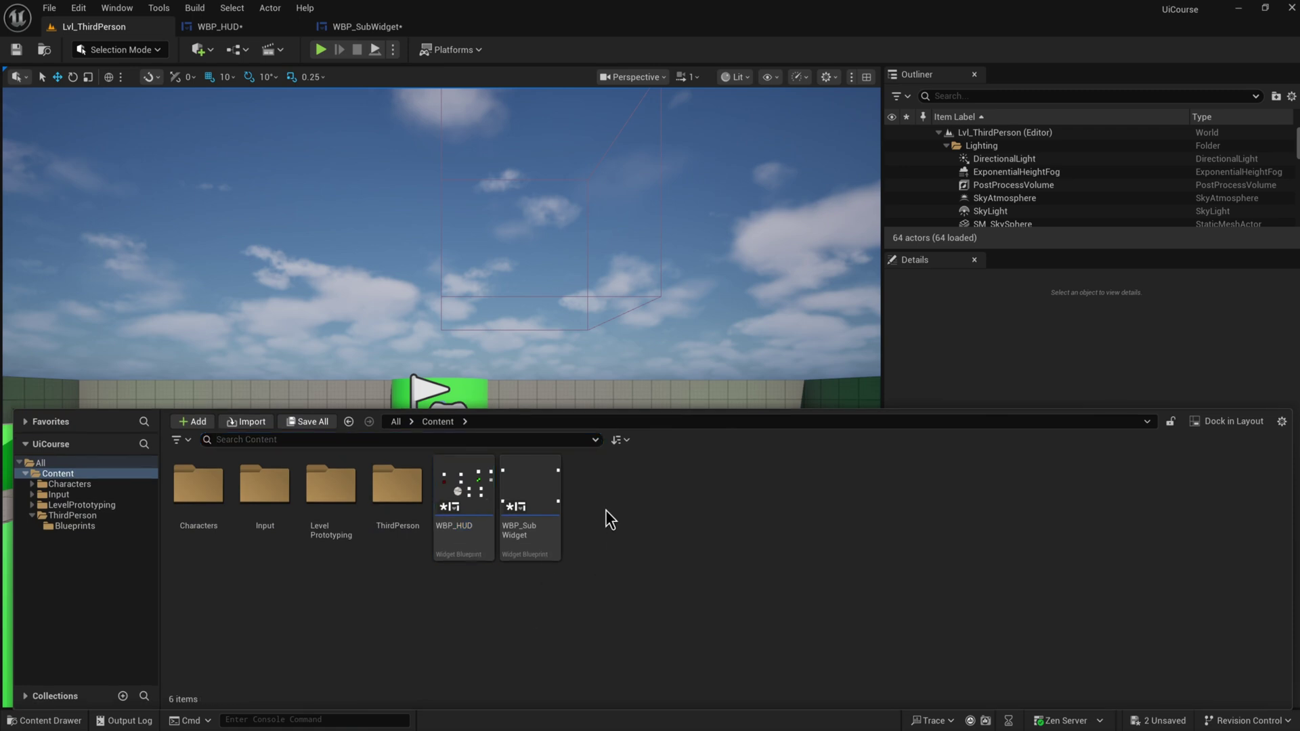
pyautogui.rightClick(606, 512)
pyautogui.moveTo(701, 704)
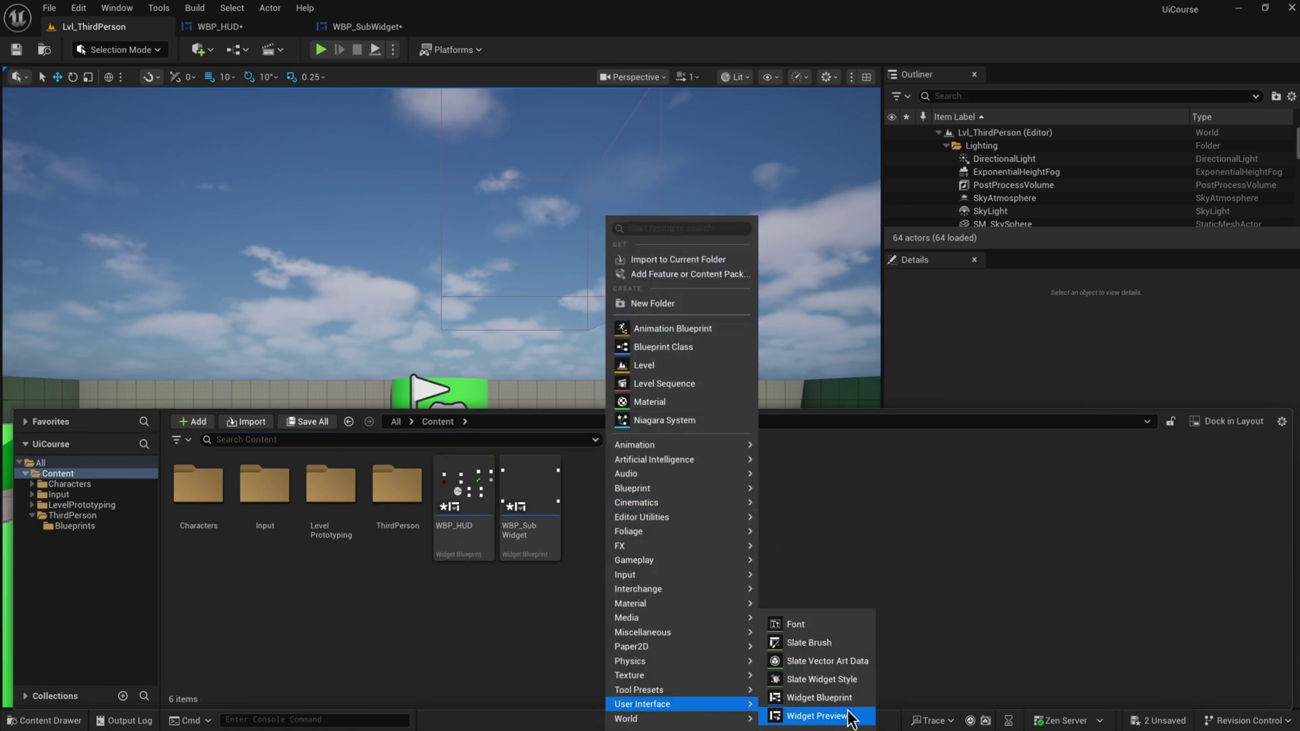
pyautogui.click(822, 698)
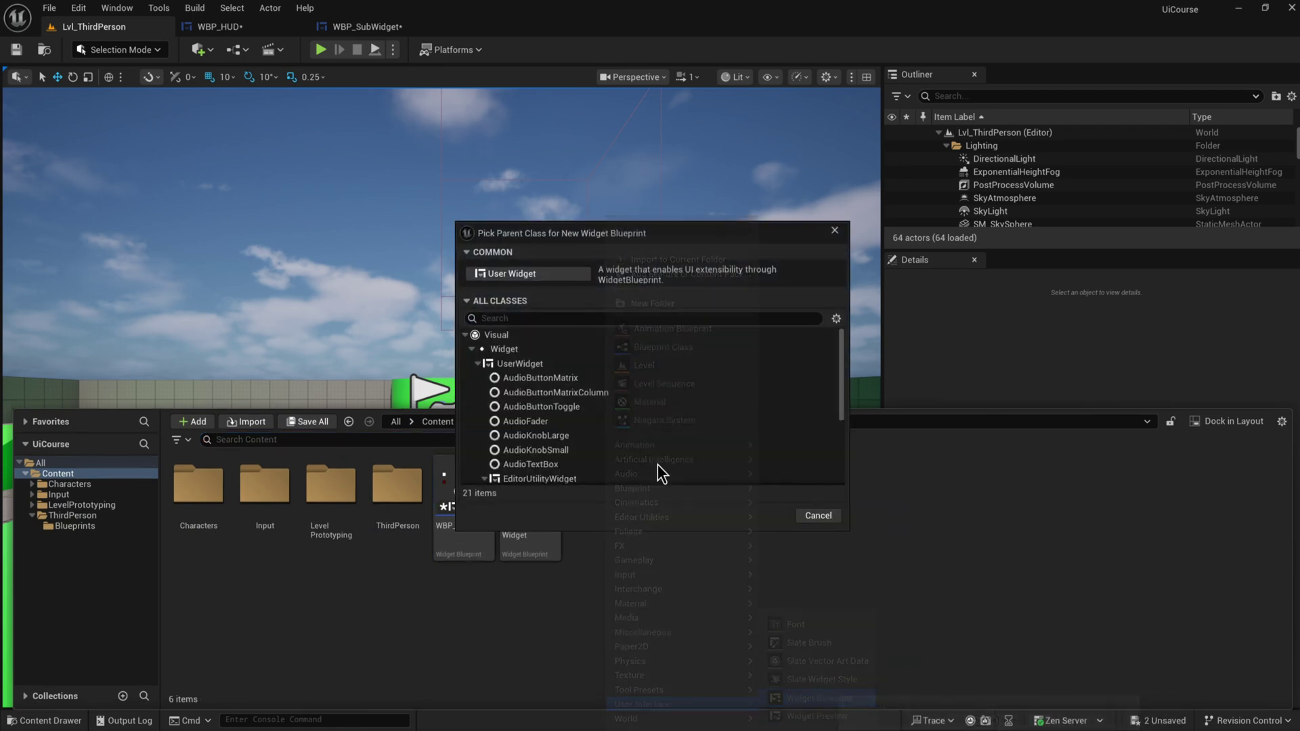
pyautogui.click(518, 270)
# Name the new widget blueprint WBP_SpecialButton and open it
pyautogui.write('W')
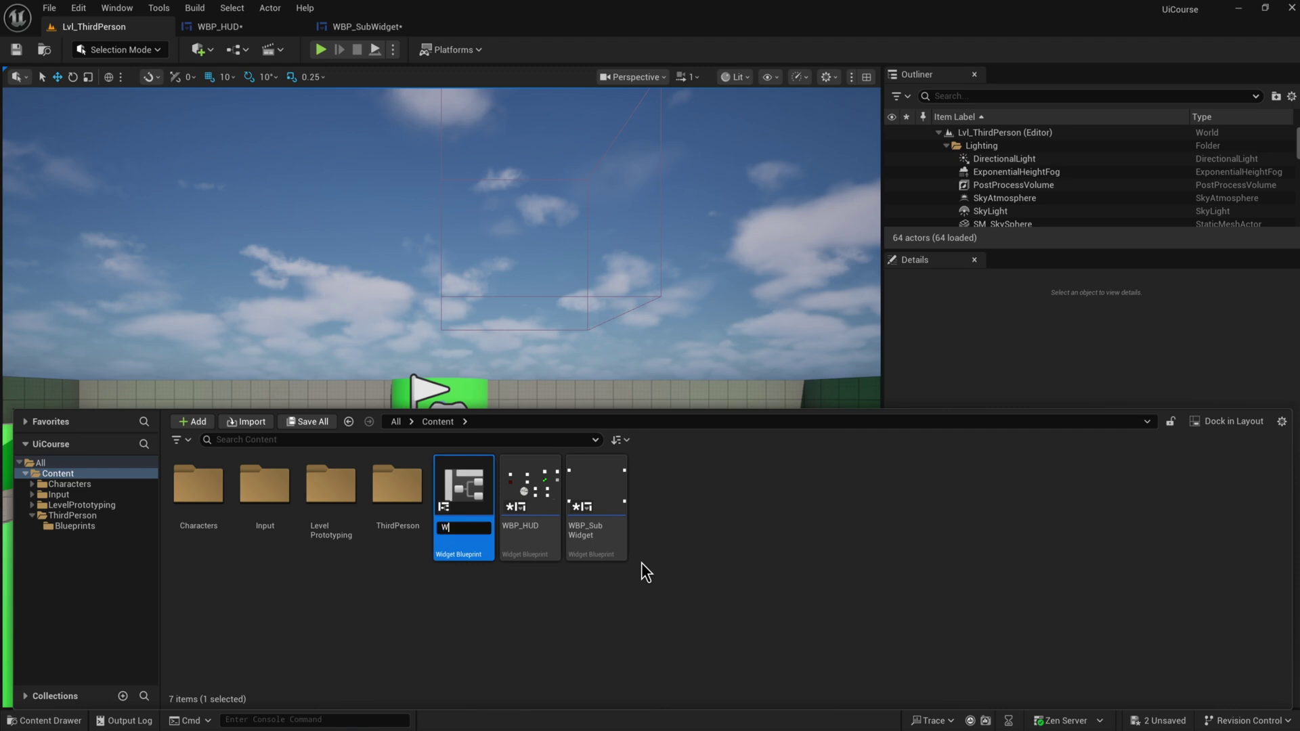
pyautogui.write('B')
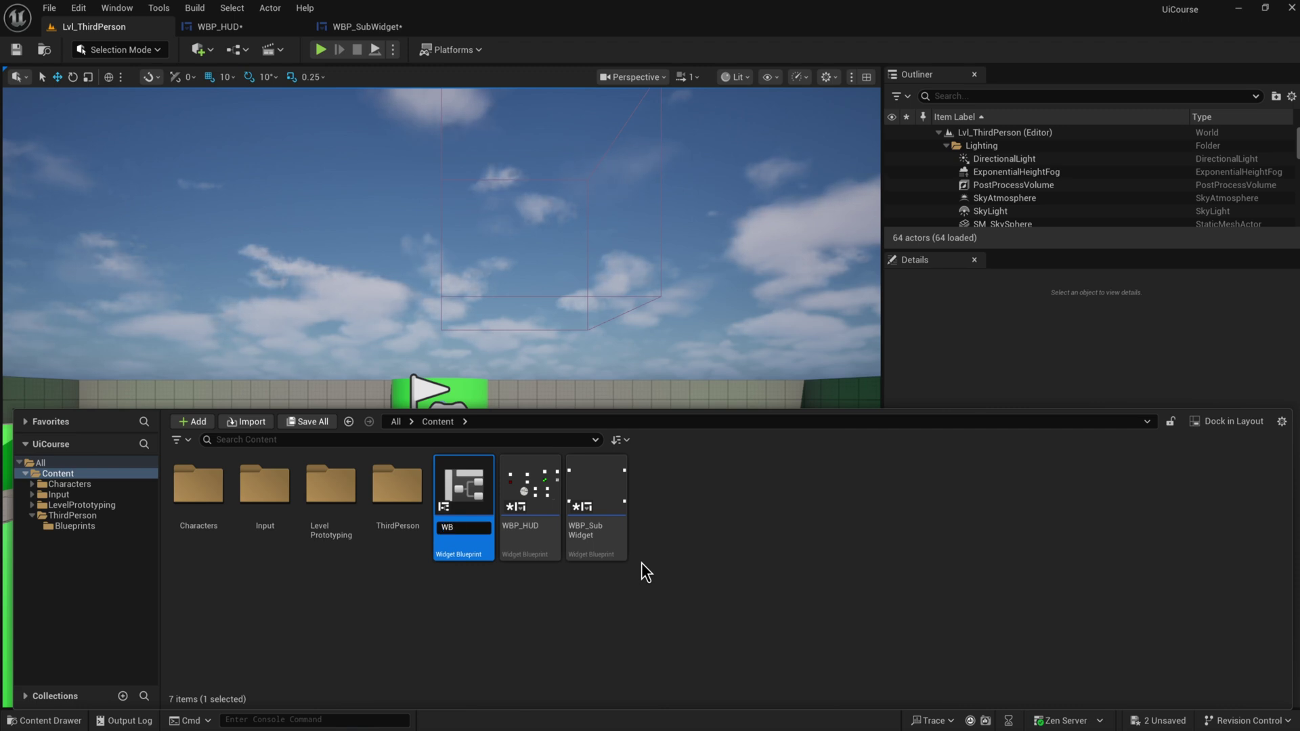
pyautogui.write('P_SpecialButton')
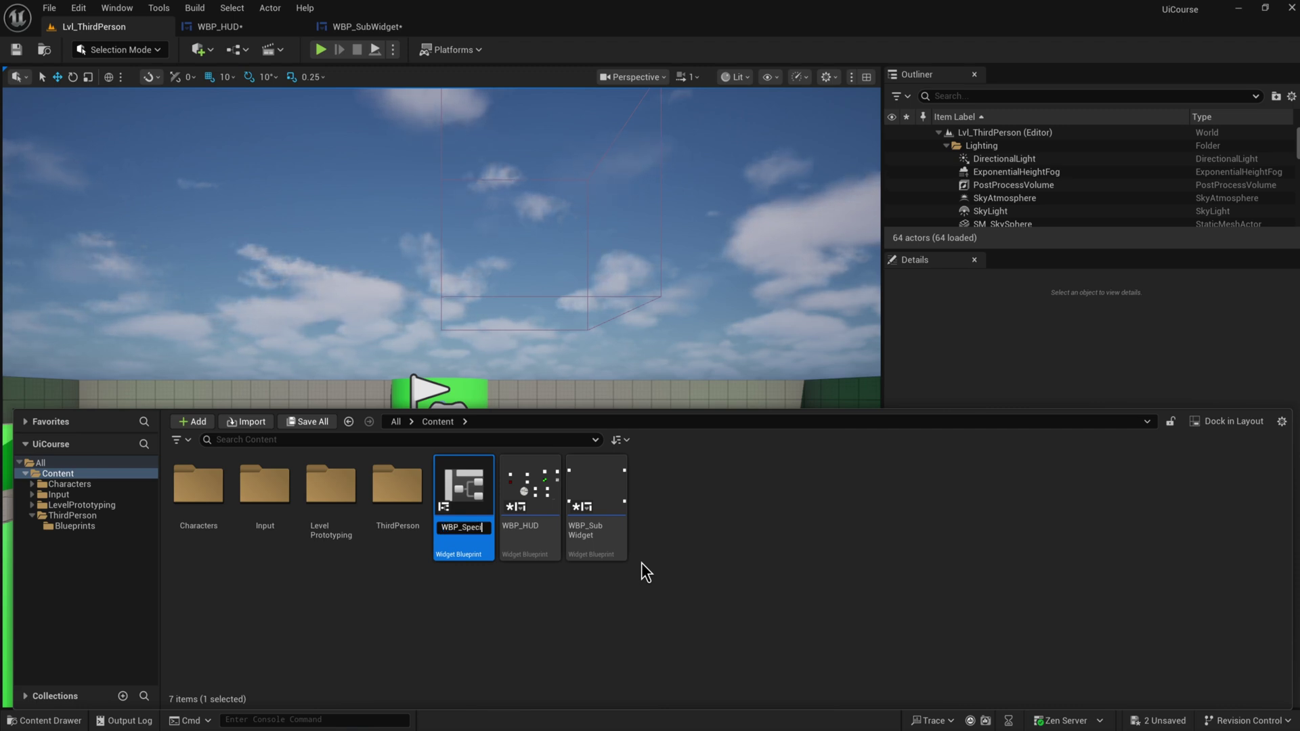
pyautogui.press('Return')
pyautogui.press('Return')
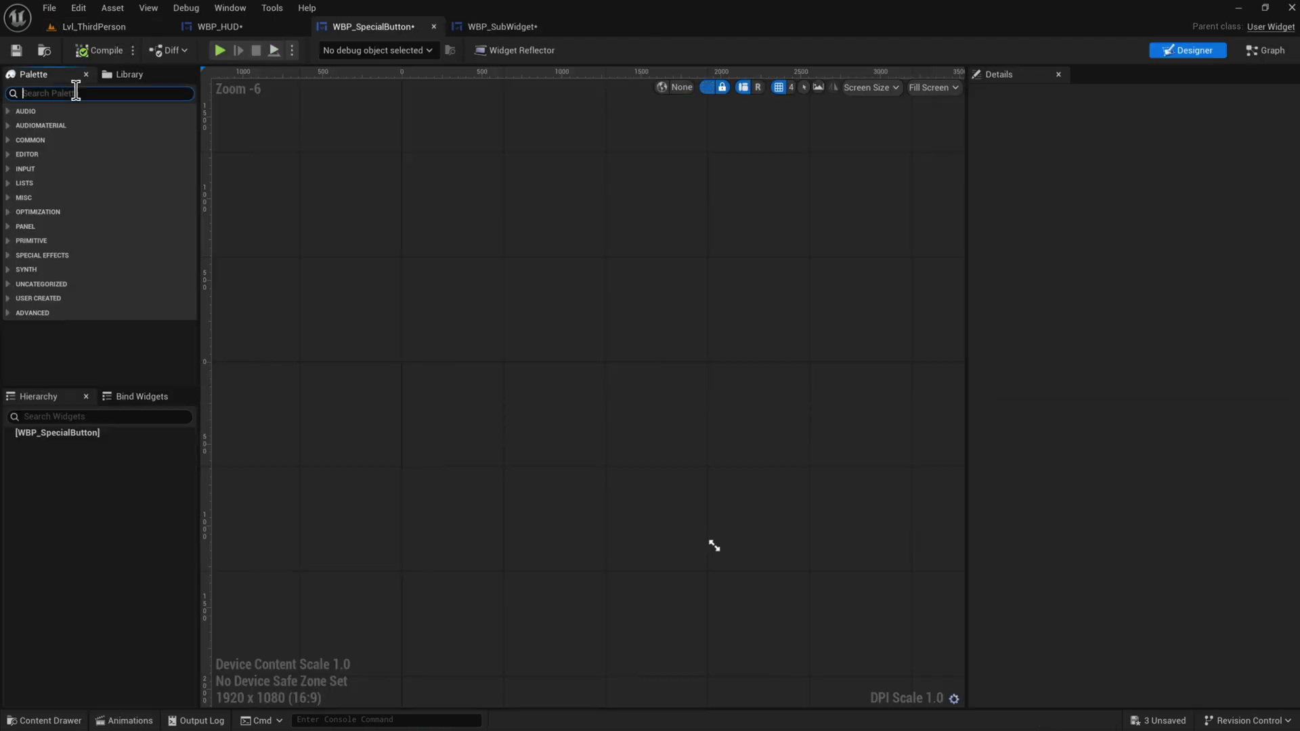
# Add a Horizontal Box as the root of WBP_SpecialButton and set the designer's preview size to Desired
pyautogui.write('hori')
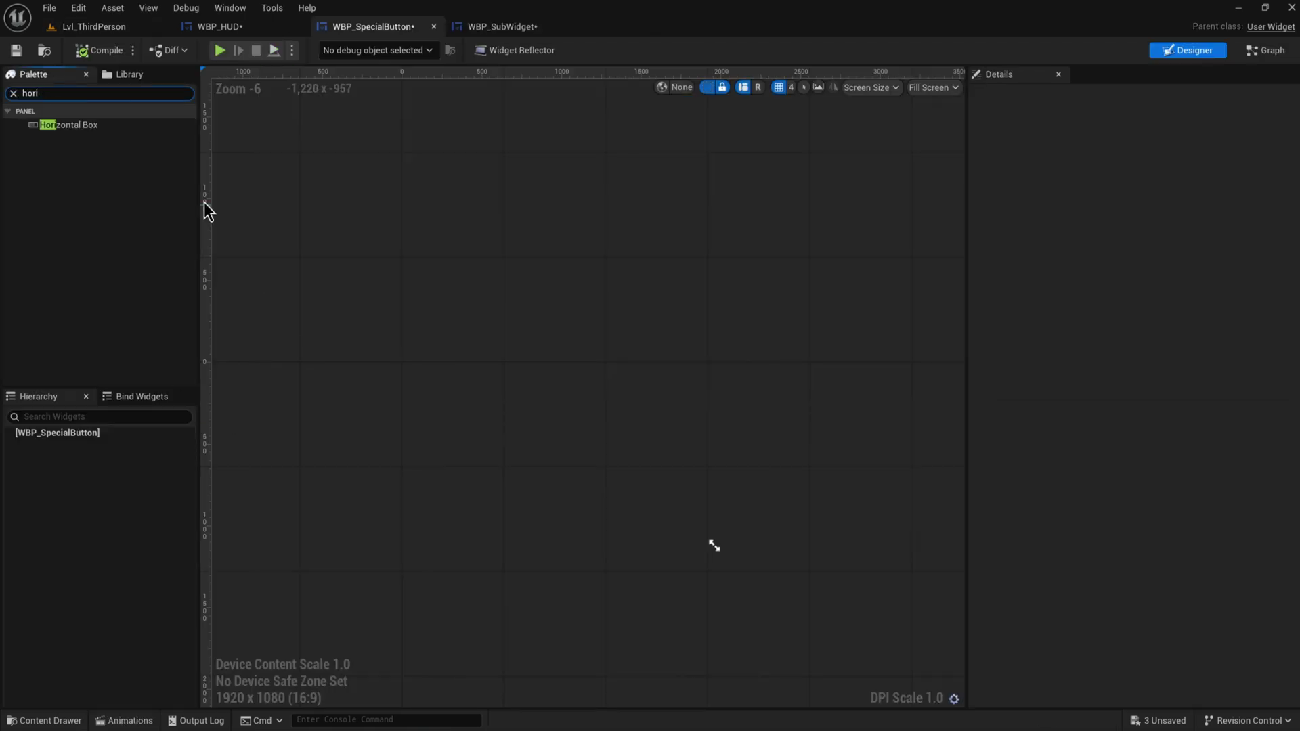
pyautogui.moveTo(85, 126); pyautogui.dragTo(555, 447)
pyautogui.click(940, 88)
pyautogui.click(948, 153)
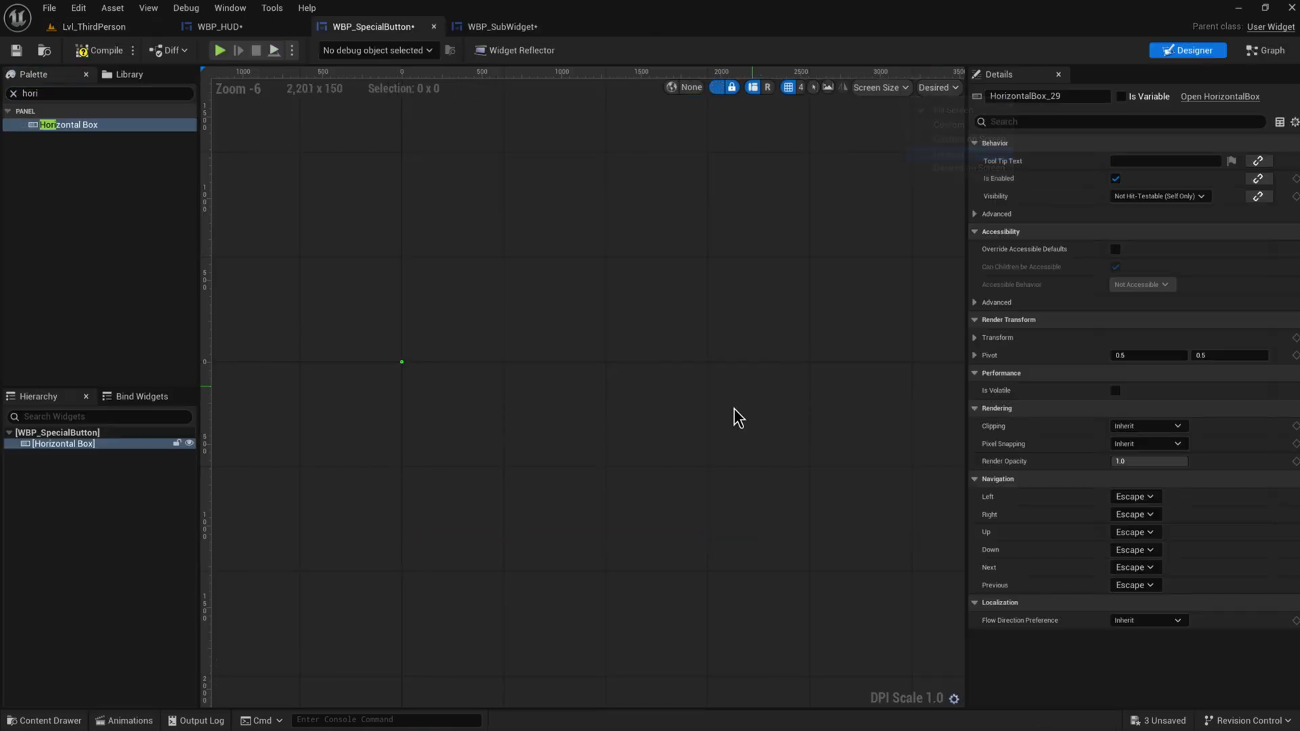
# Add an Image widget to the Horizontal Box of WBP_SpecialButton
pyautogui.scroll(4, 430, 388)
pyautogui.moveTo(429, 389); pyautogui.dragTo(694, 533, button='right')
pyautogui.scroll(5, 662, 476)
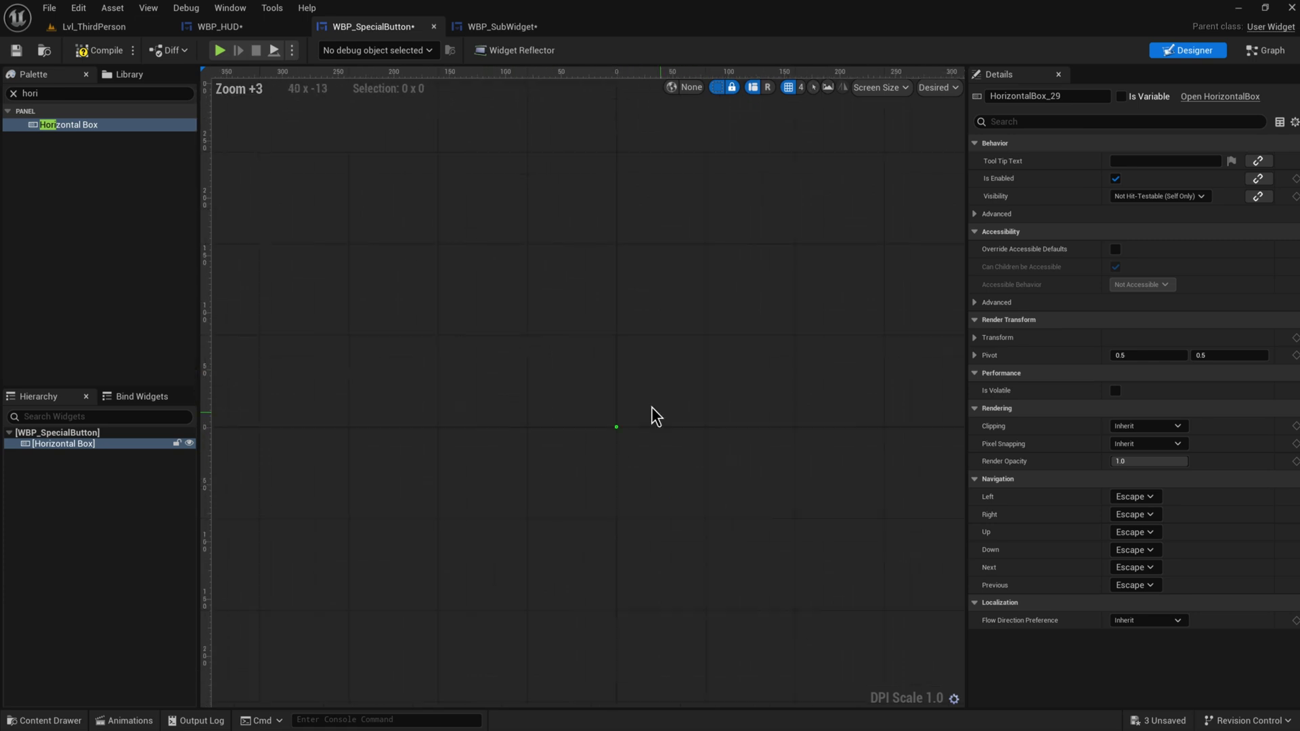
pyautogui.click(87, 92)
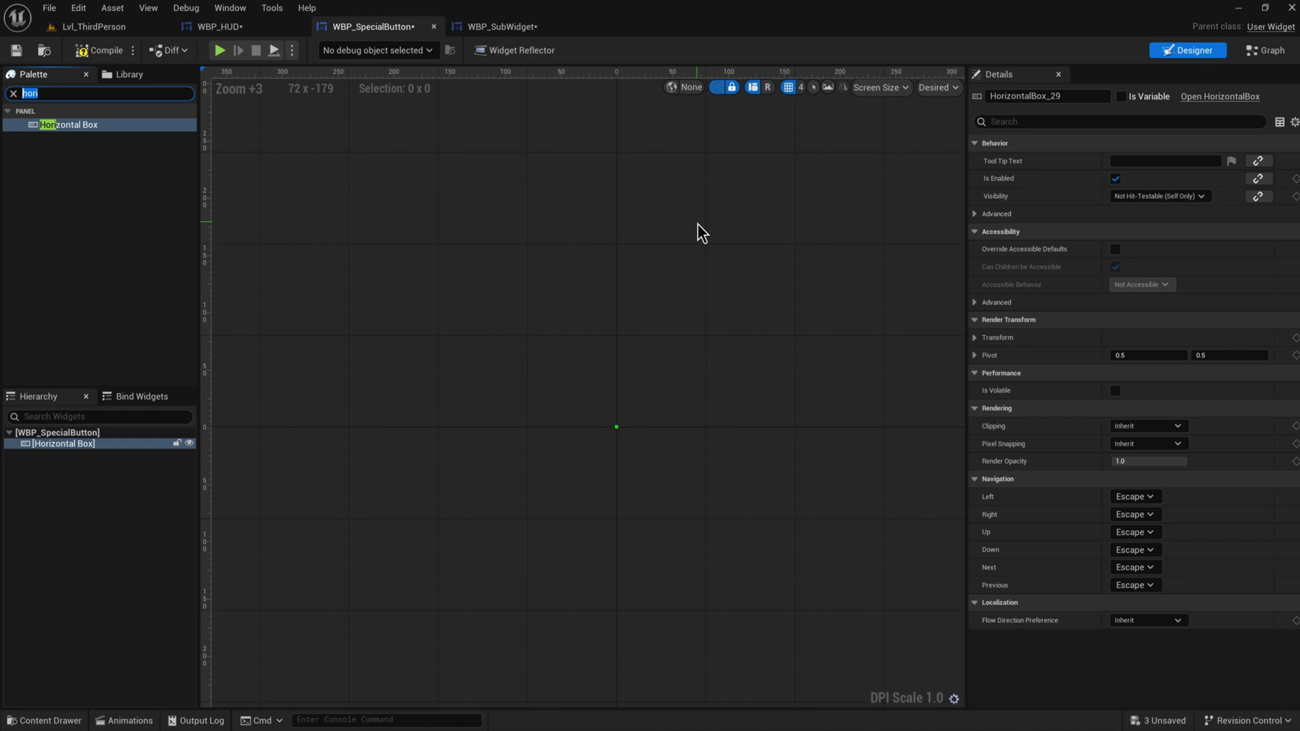
pyautogui.write('image')
pyautogui.moveTo(49, 126); pyautogui.dragTo(103, 449)
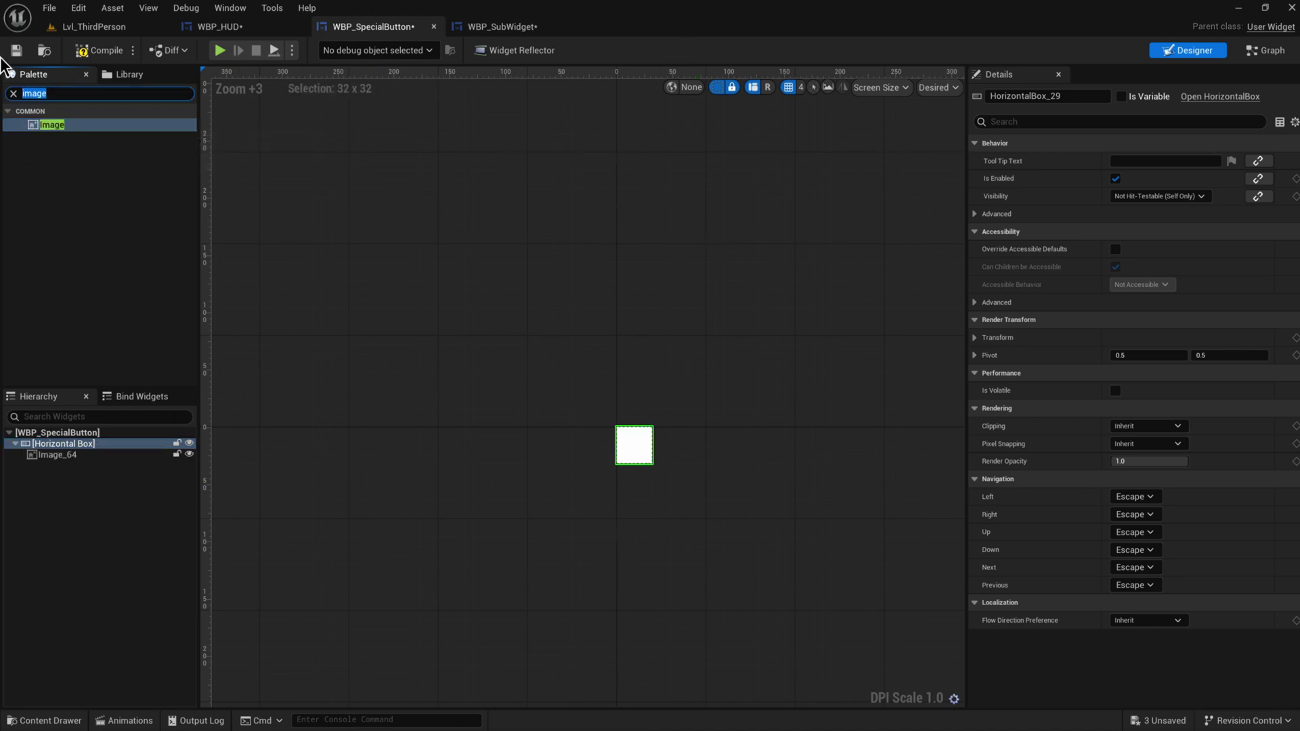
# Add a Button and a Text block to the Horizontal Box, and nest another Text block inside the button
pyautogui.write('button')
pyautogui.moveTo(53, 153); pyautogui.dragTo(102, 445)
pyautogui.click(72, 89)
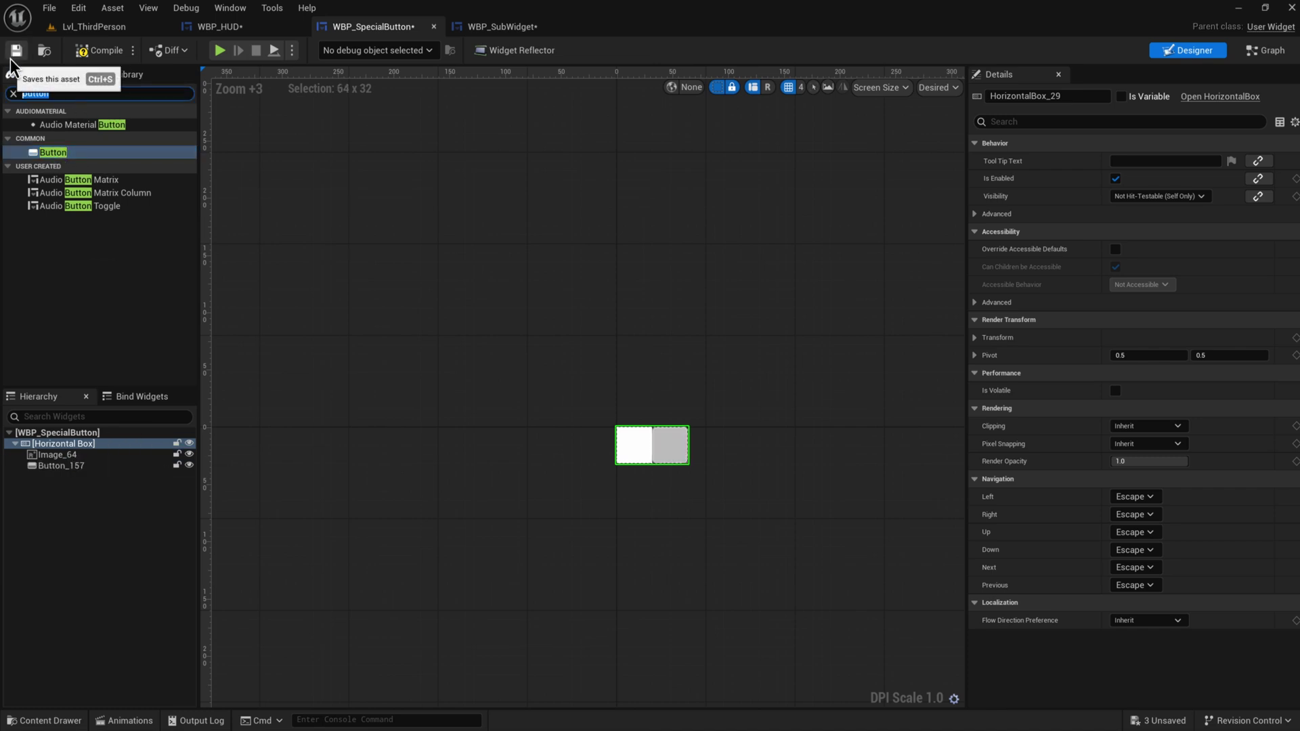
pyautogui.moveTo(48, 137); pyautogui.dragTo(49, 468)
pyautogui.click(58, 465)
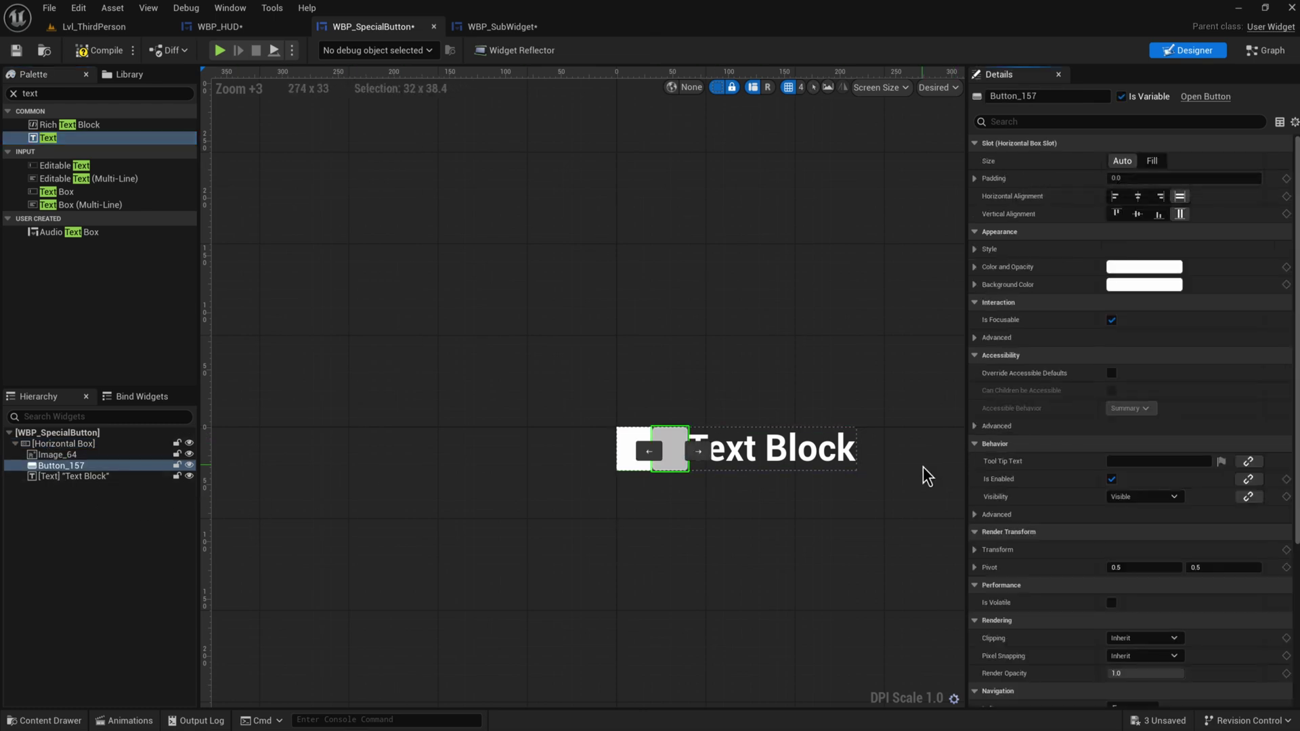
pyautogui.moveTo(65, 136); pyautogui.dragTo(64, 464)
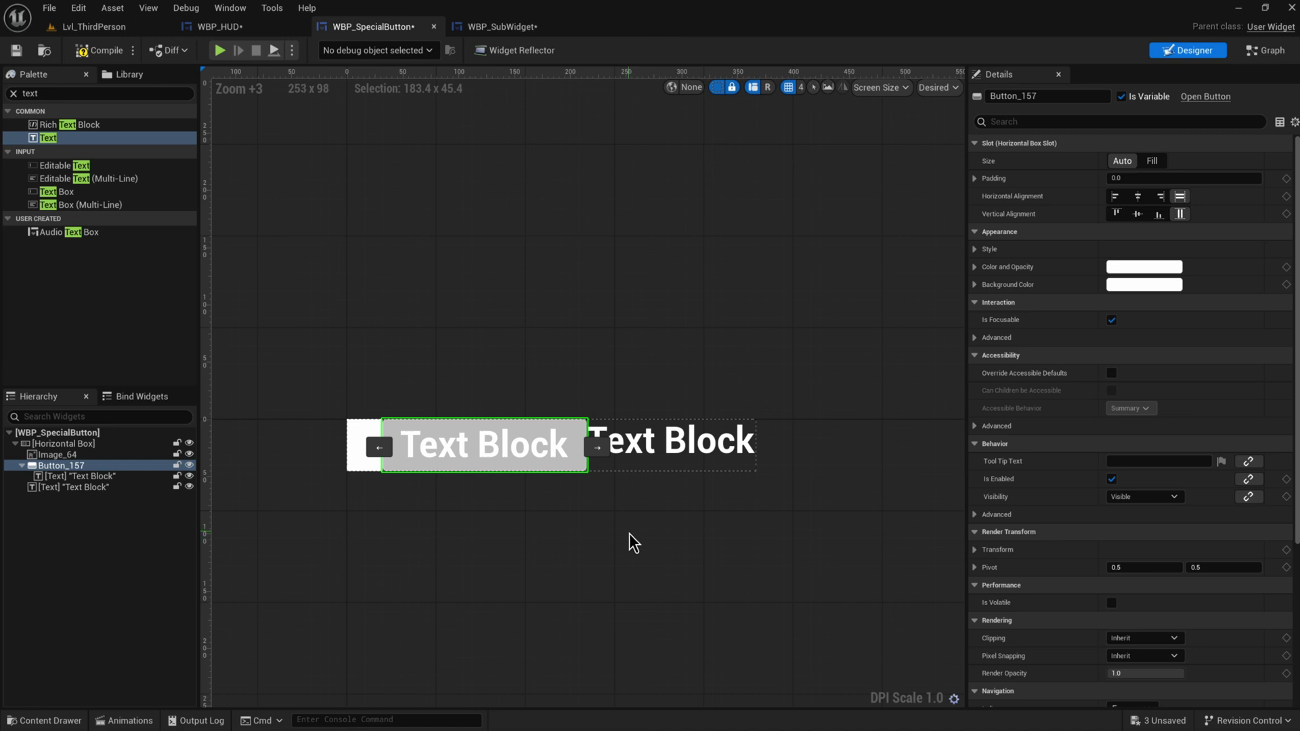
# Center the image vertically in its slot and set the font size of the text inside the button to 59
pyautogui.moveTo(405, 509); pyautogui.dragTo(475, 516, button='right')
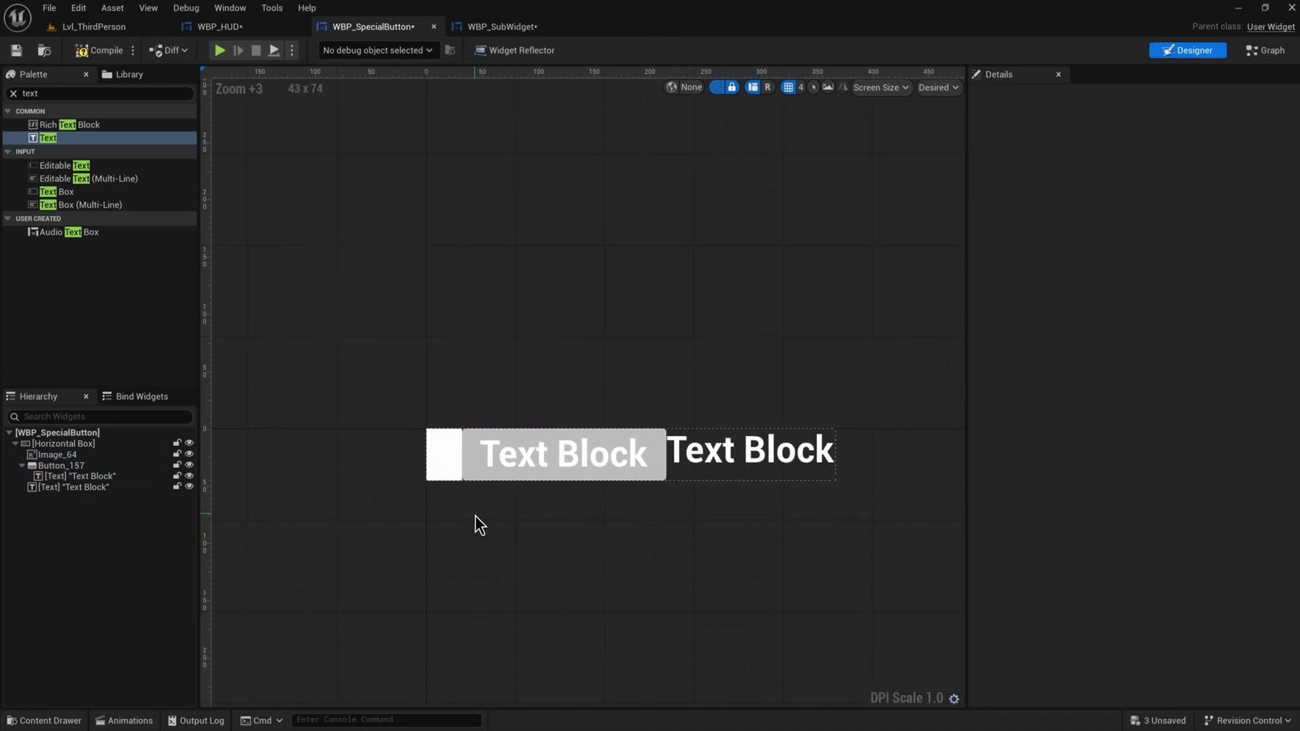
pyautogui.click(441, 452)
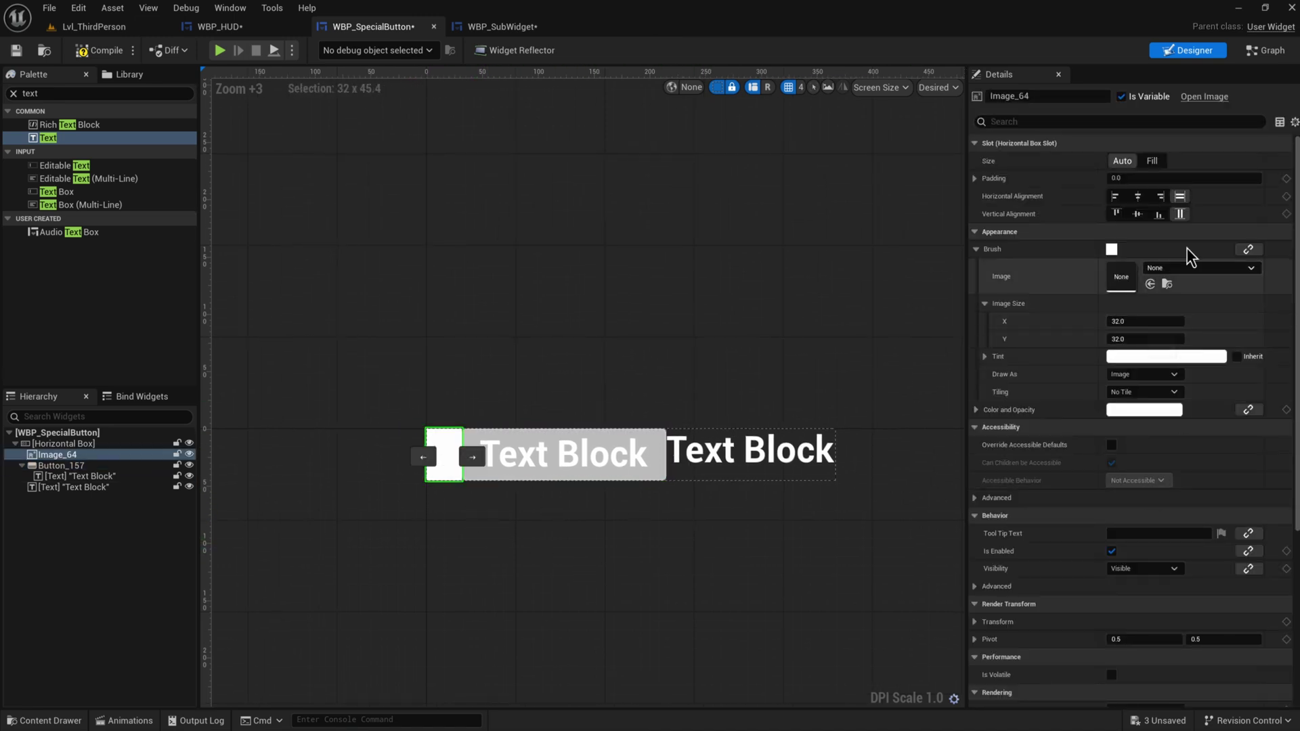
pyautogui.click(1139, 214)
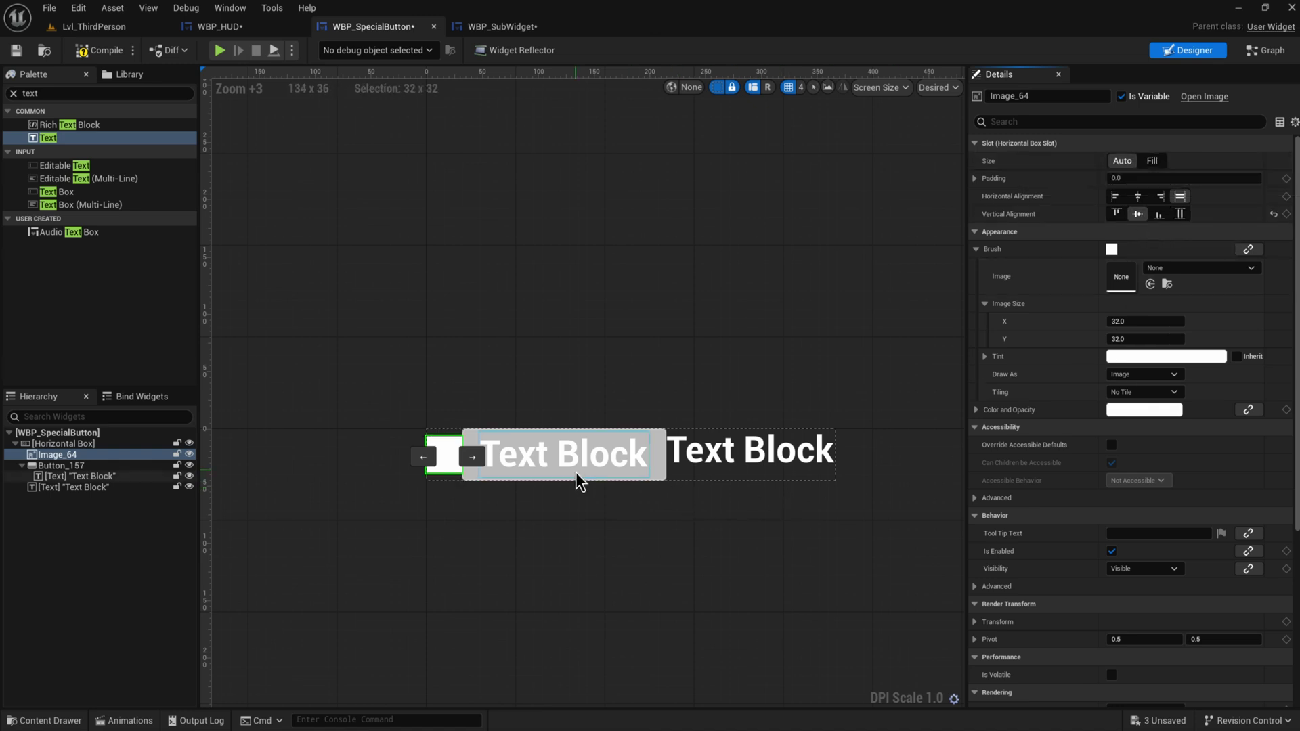
pyautogui.click(649, 474)
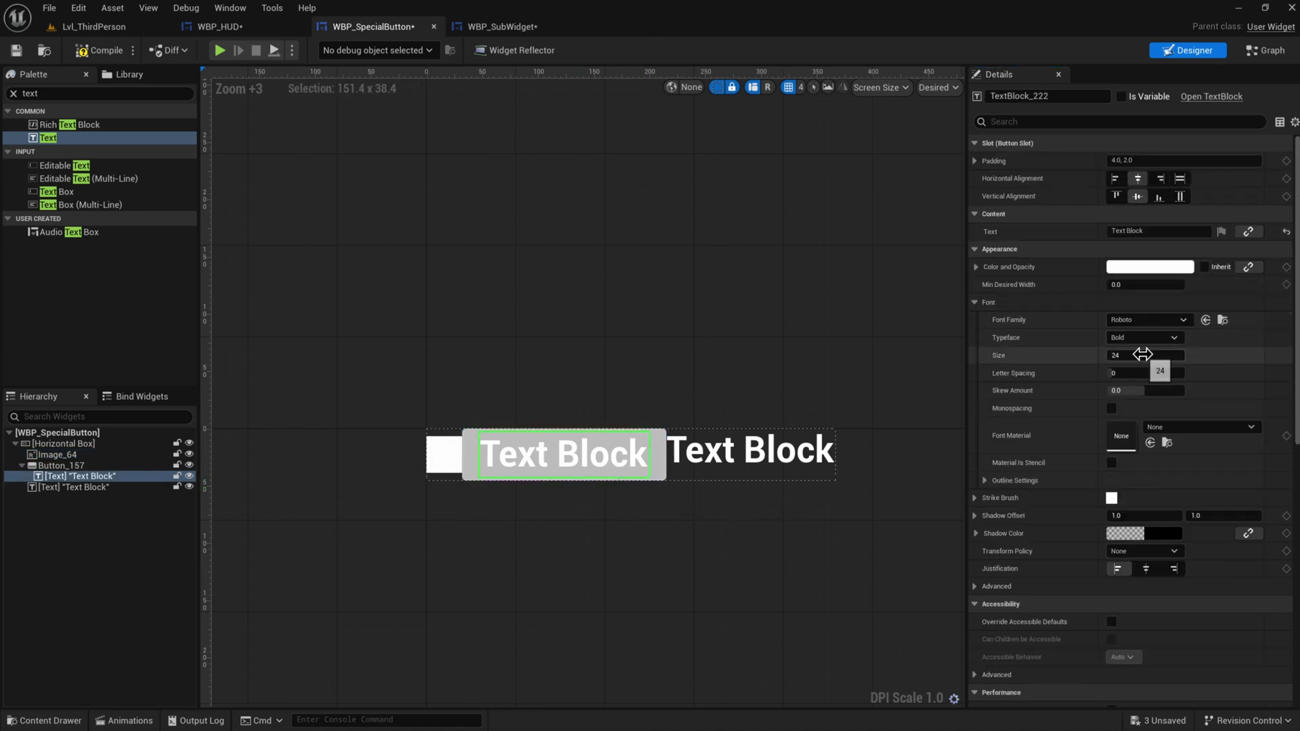
pyautogui.write('9')
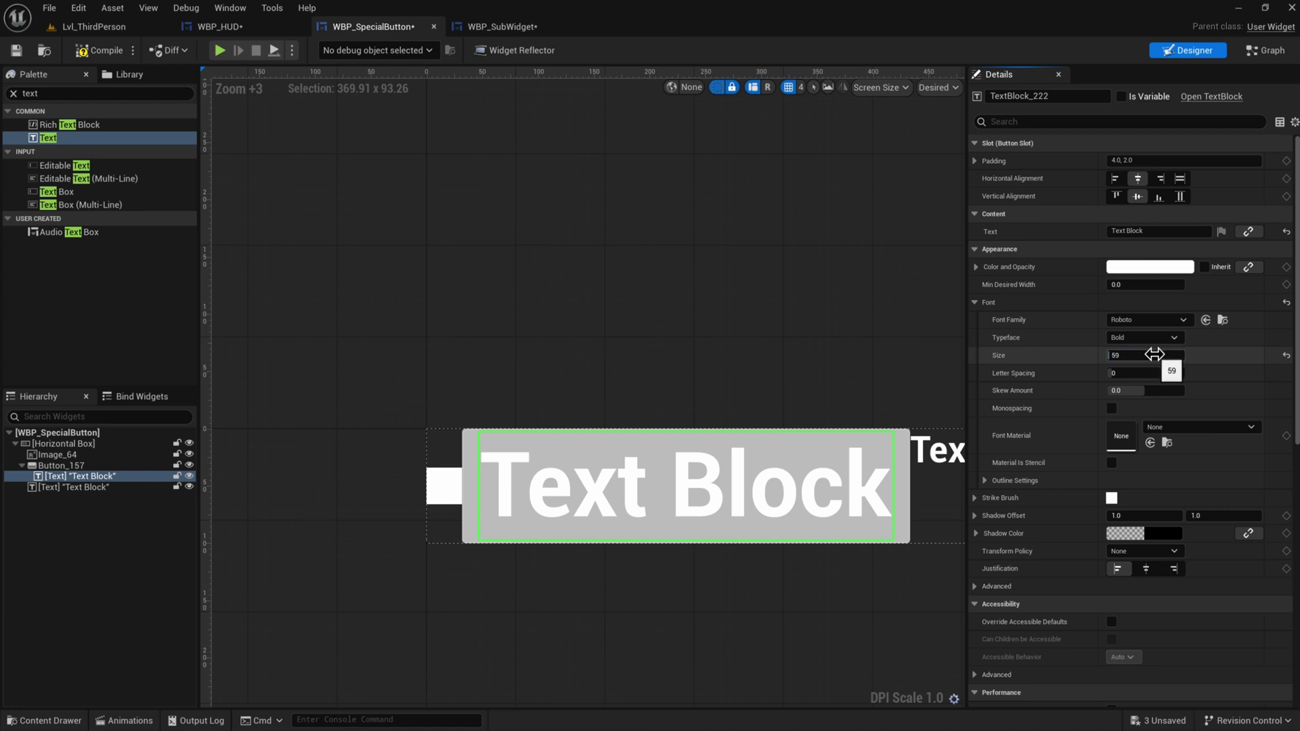
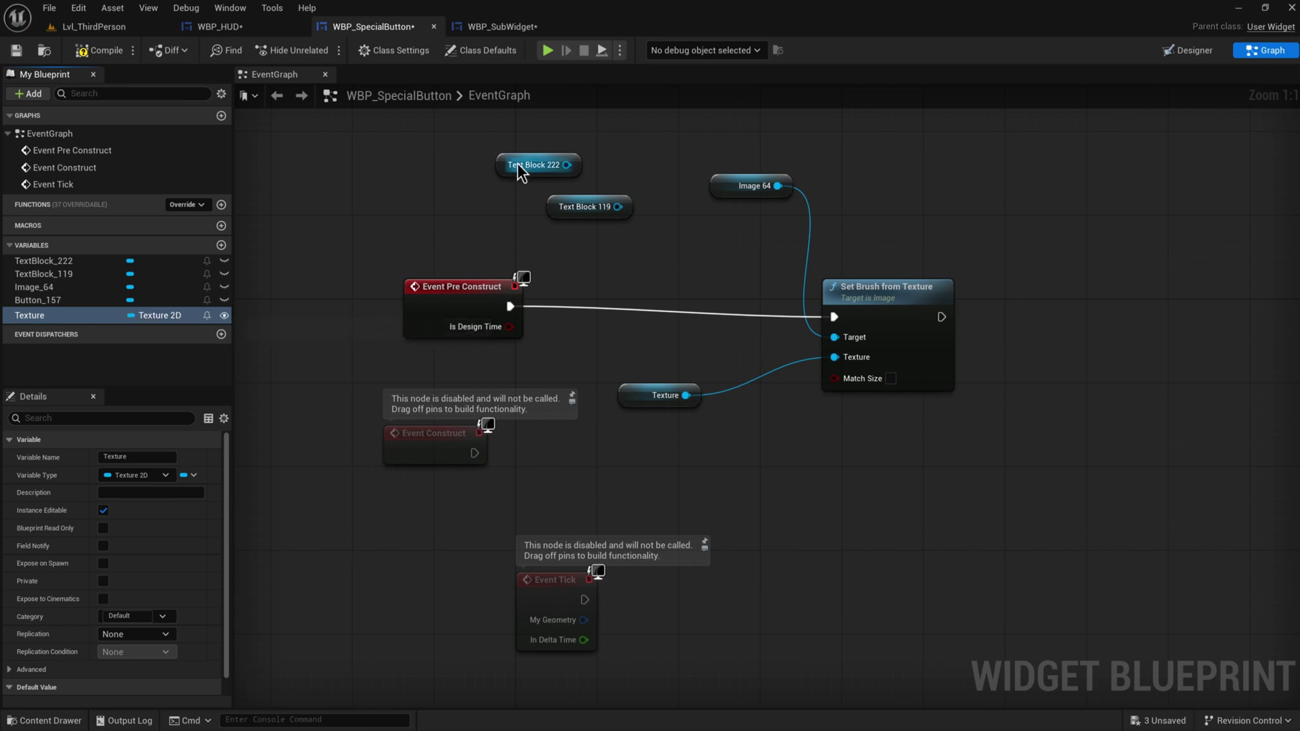
# Return to the designer and rename the text block nested inside the button as ButtonText
pyautogui.click(1186, 50)
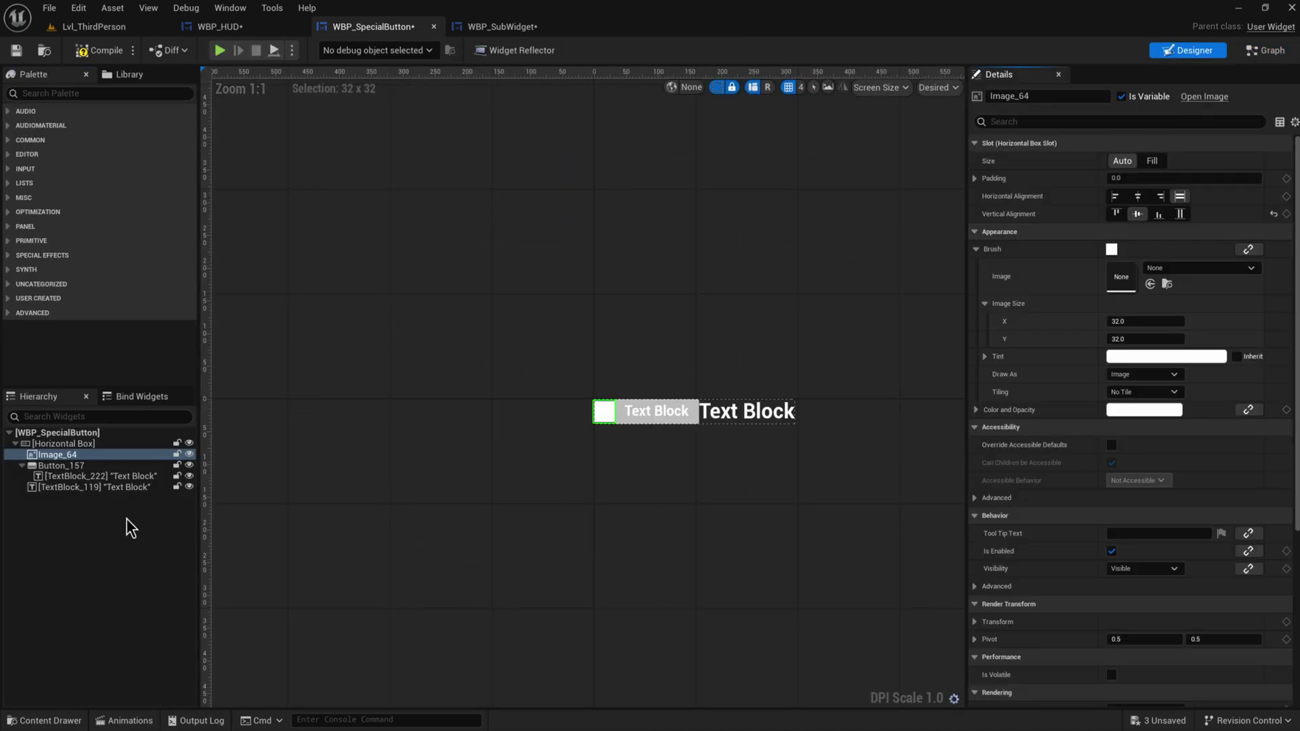
pyautogui.click(101, 477)
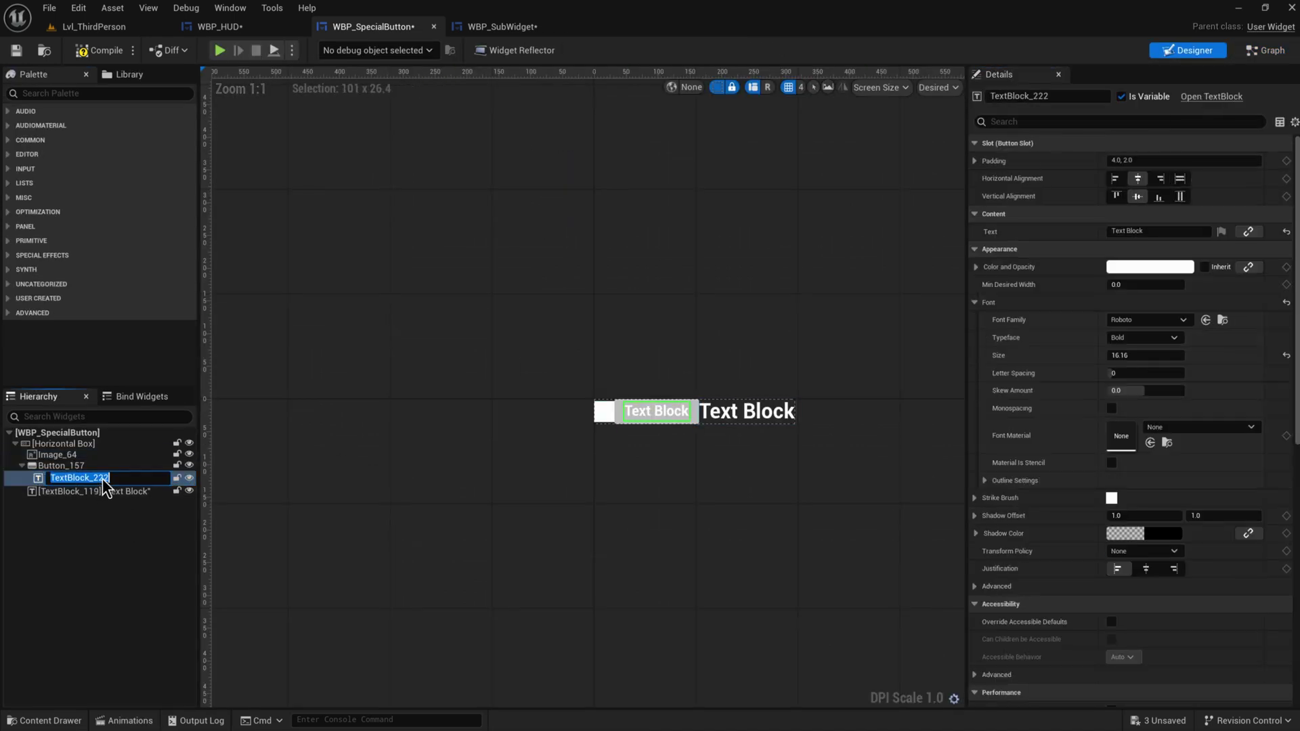
pyautogui.press('F2')
pyautogui.write('Button')
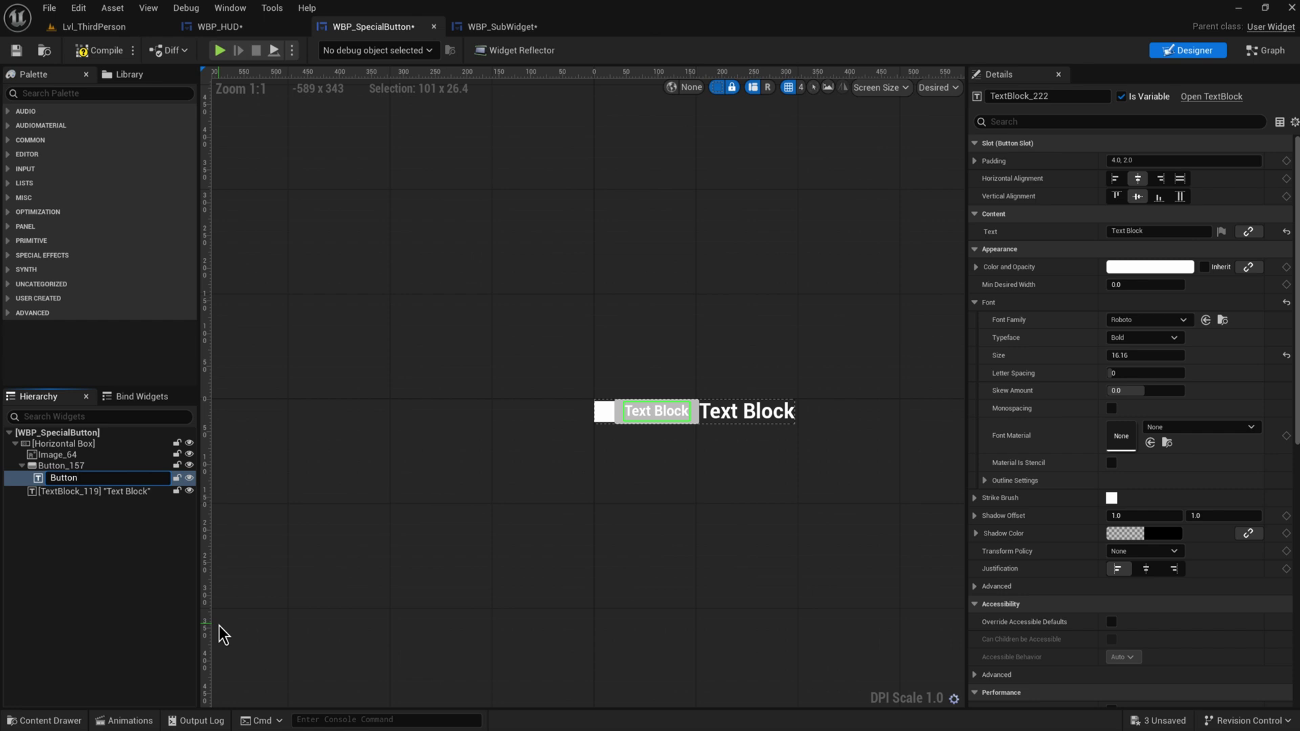
pyautogui.write('Text')
pyautogui.press('Return')
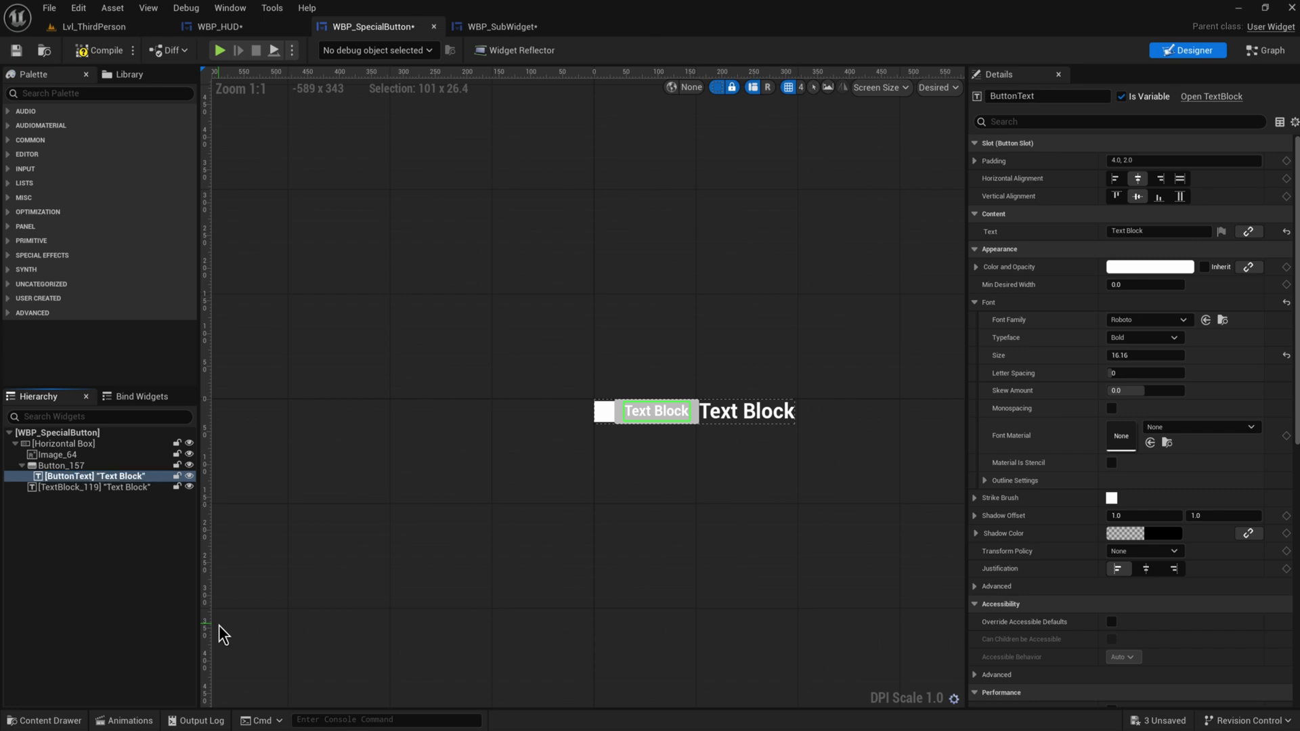
# Rename the text block after the button as EndTEx
pyautogui.click(153, 489)
pyautogui.press('F2')
pyautogui.write('EndTEx')
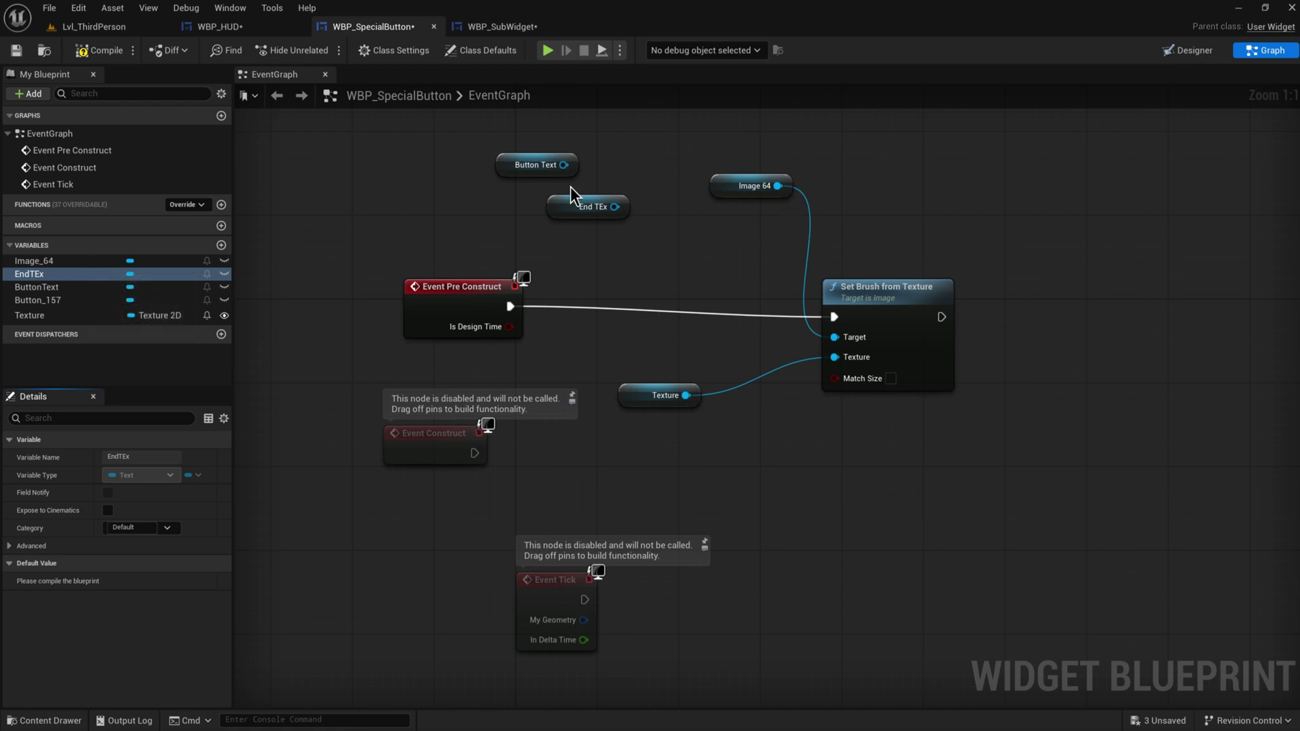
# Add a SetText (Text) node targeting Button Text and run it after Set Brush from Texture
pyautogui.moveTo(564, 165); pyautogui.dragTo(928, 202)
pyautogui.write('set tex')
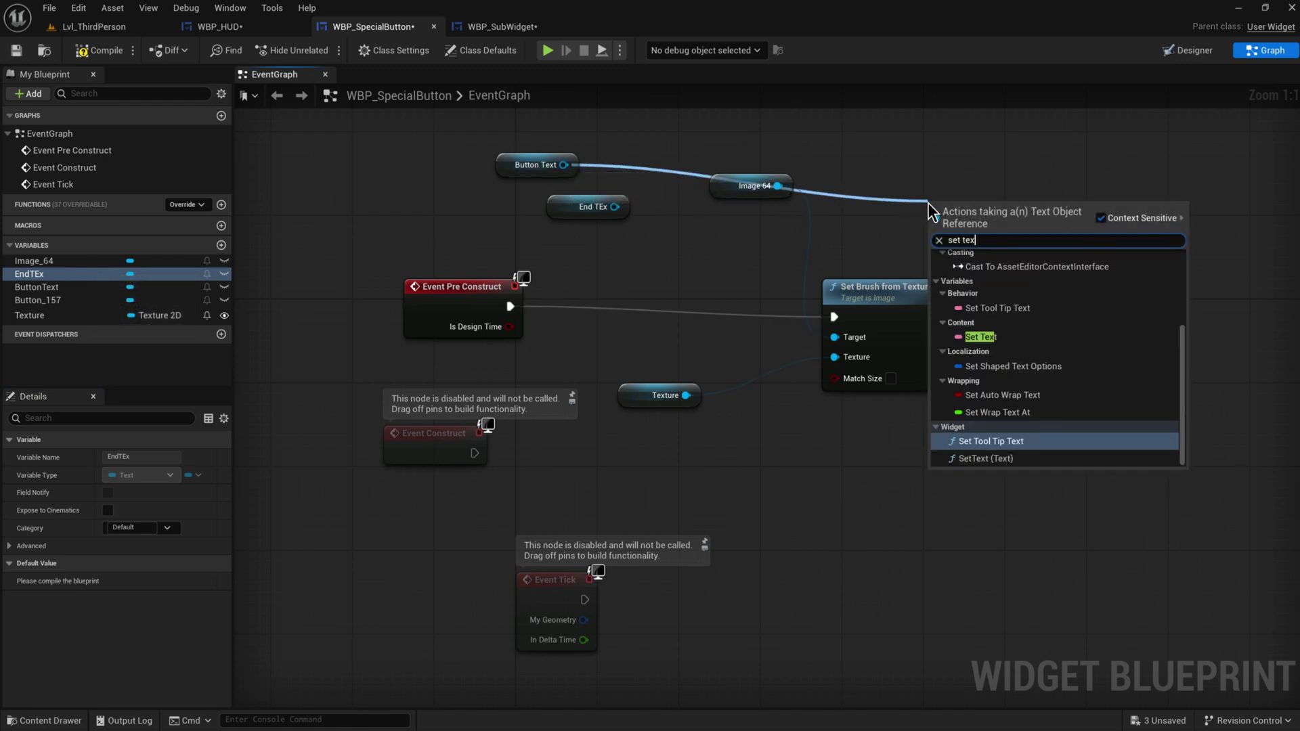
pyautogui.write('t')
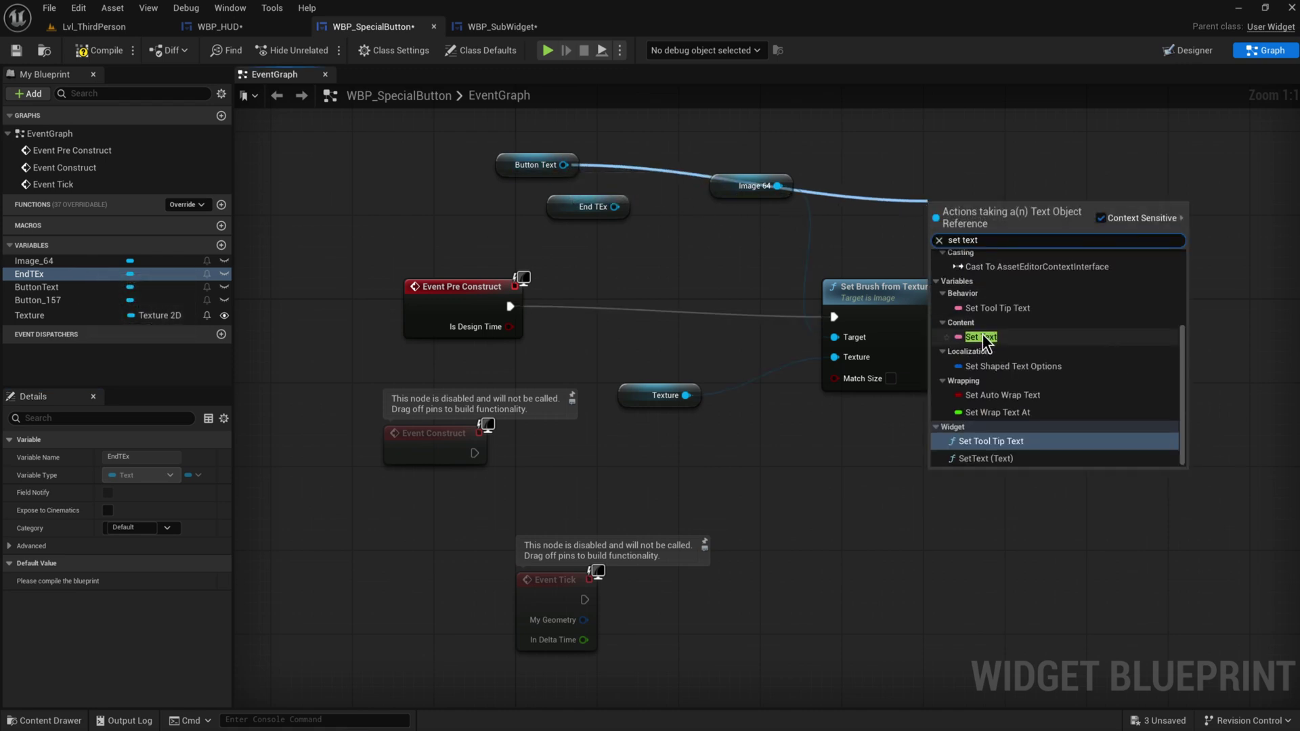
pyautogui.click(976, 456)
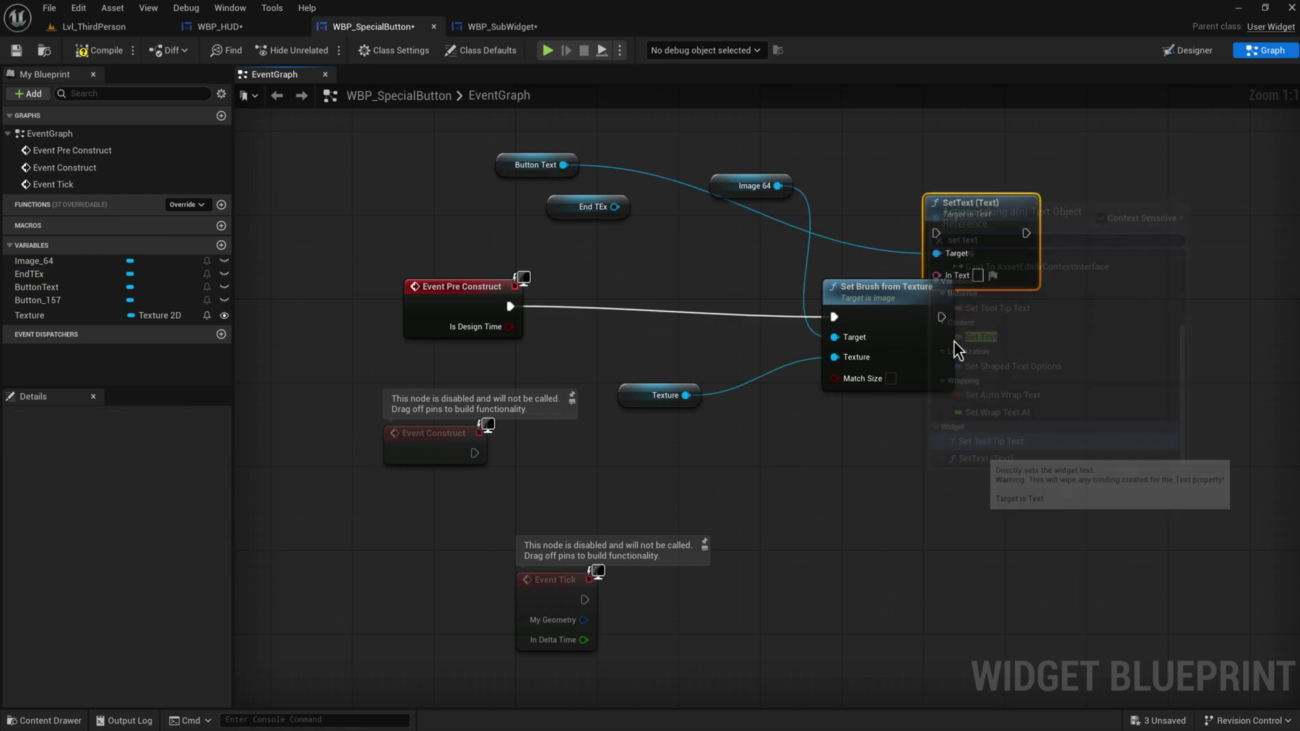
pyautogui.moveTo(978, 220)
pyautogui.mouseDown()
pyautogui.moveTo(1026, 246)
pyautogui.moveTo(1085, 314)
pyautogui.moveTo(1070, 303)
pyautogui.moveTo(996, 323)
pyautogui.moveTo(941, 318)
pyautogui.mouseUp()
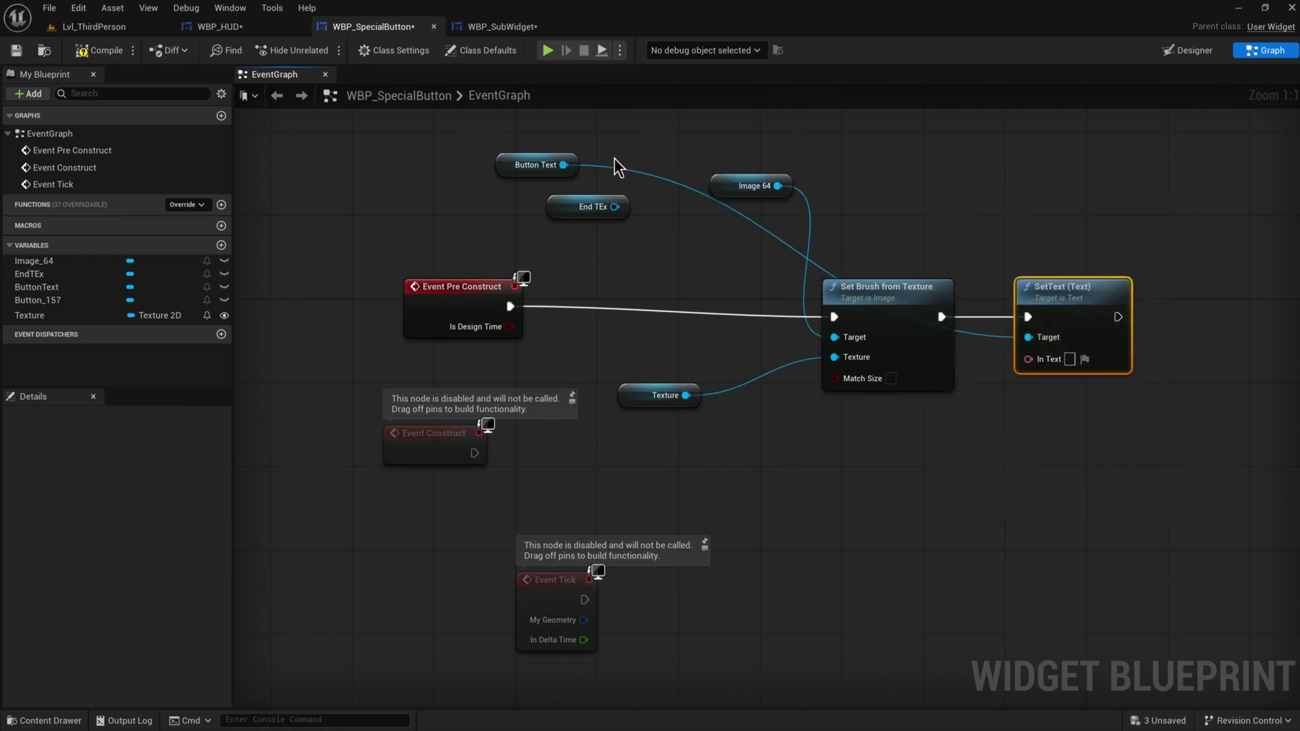
# Reposition the Button Text node directly below SetText and the End TEx node above it
pyautogui.moveTo(542, 166); pyautogui.dragTo(1061, 396)
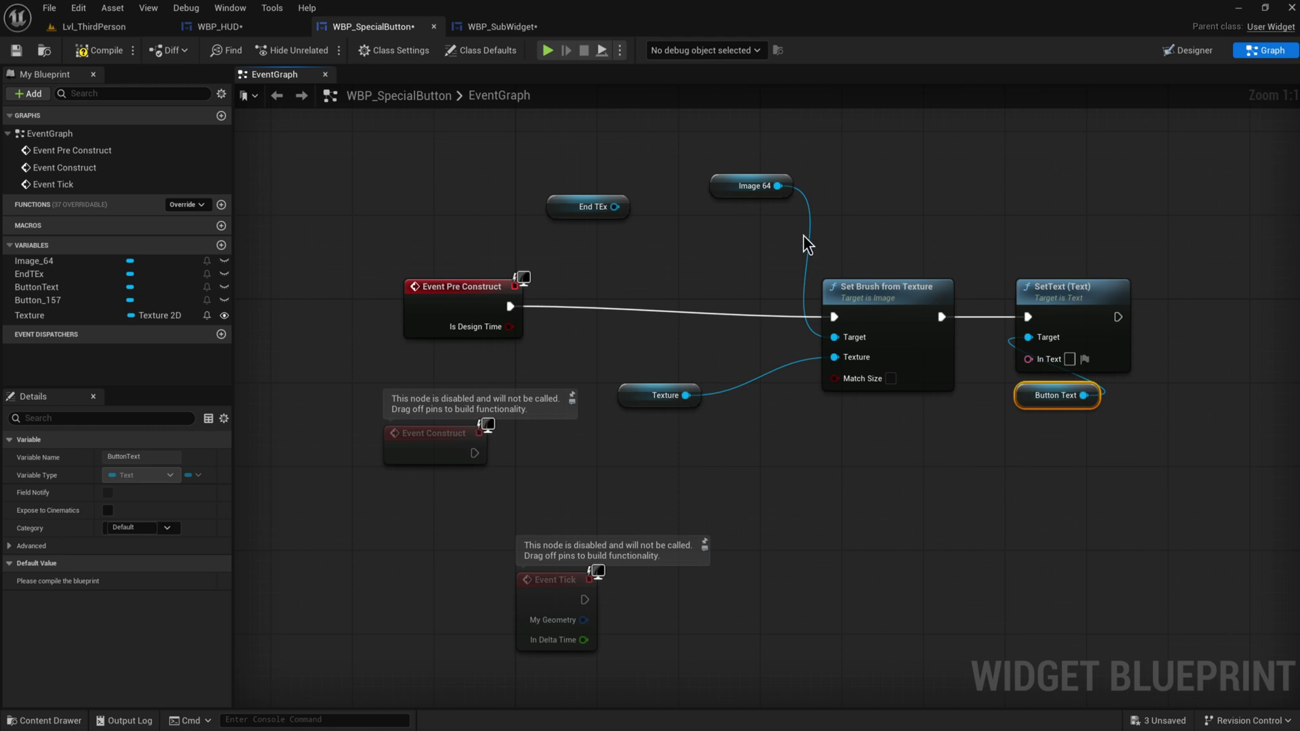
pyautogui.click(583, 209)
pyautogui.moveTo(583, 209); pyautogui.dragTo(1072, 218)
pyautogui.moveTo(1207, 203); pyautogui.dragTo(883, 254, button='right')
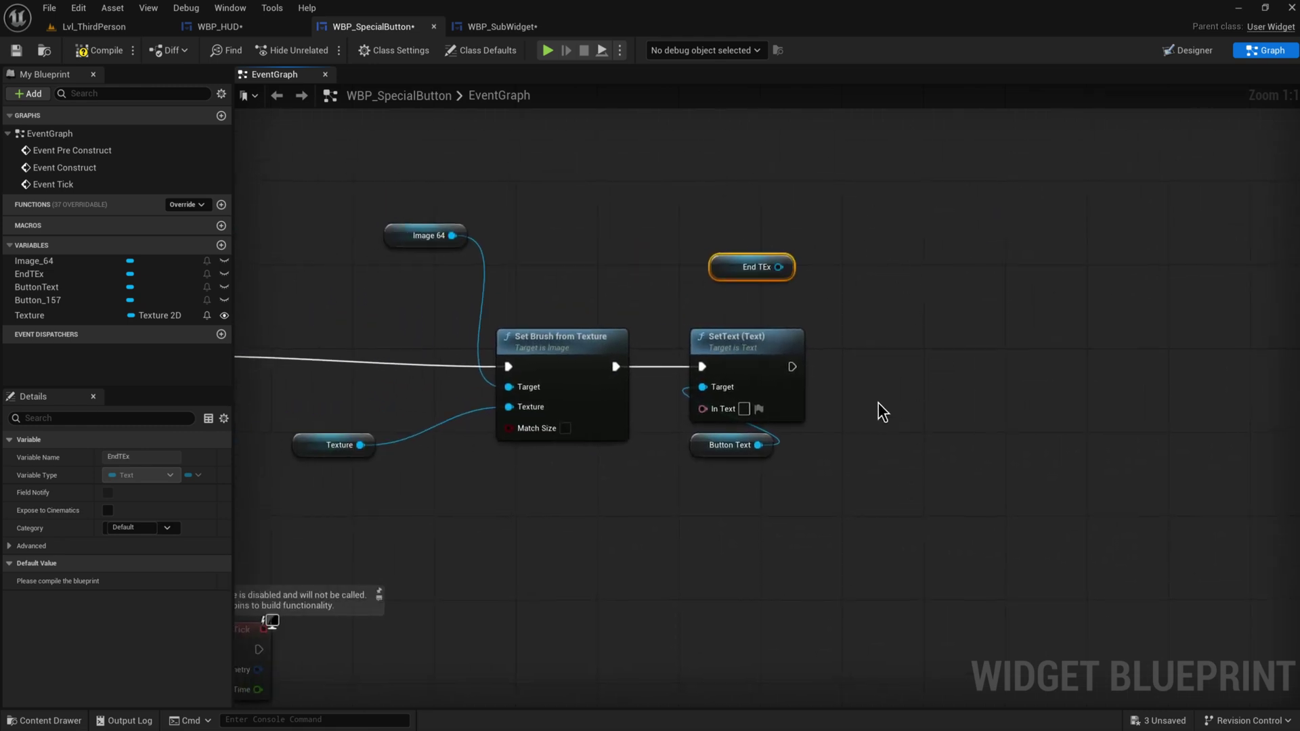
# Move SetText and Button Text closer to Set Brush from Texture, and paste a second SetText wired after the first with End TEx as target
pyautogui.click(738, 339)
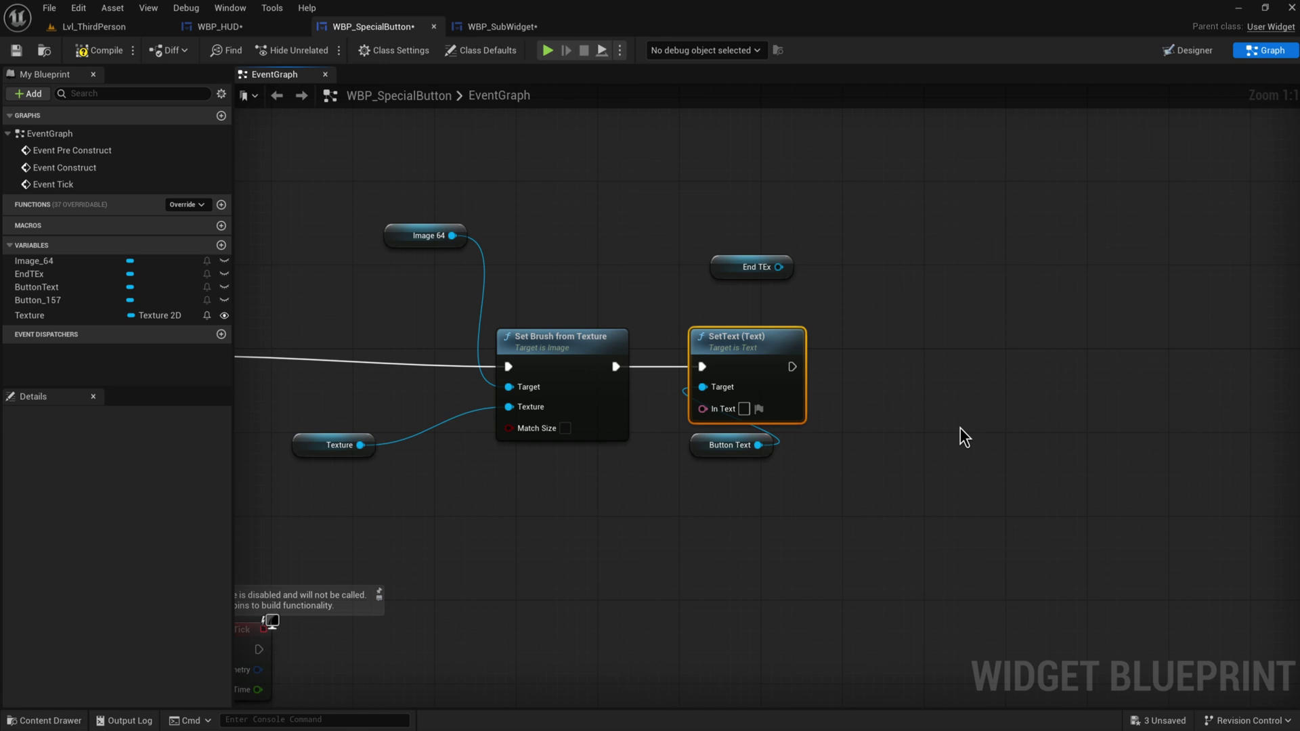
pyautogui.keyDown('shift'); pyautogui.click(728, 445); pyautogui.keyUp('shift')
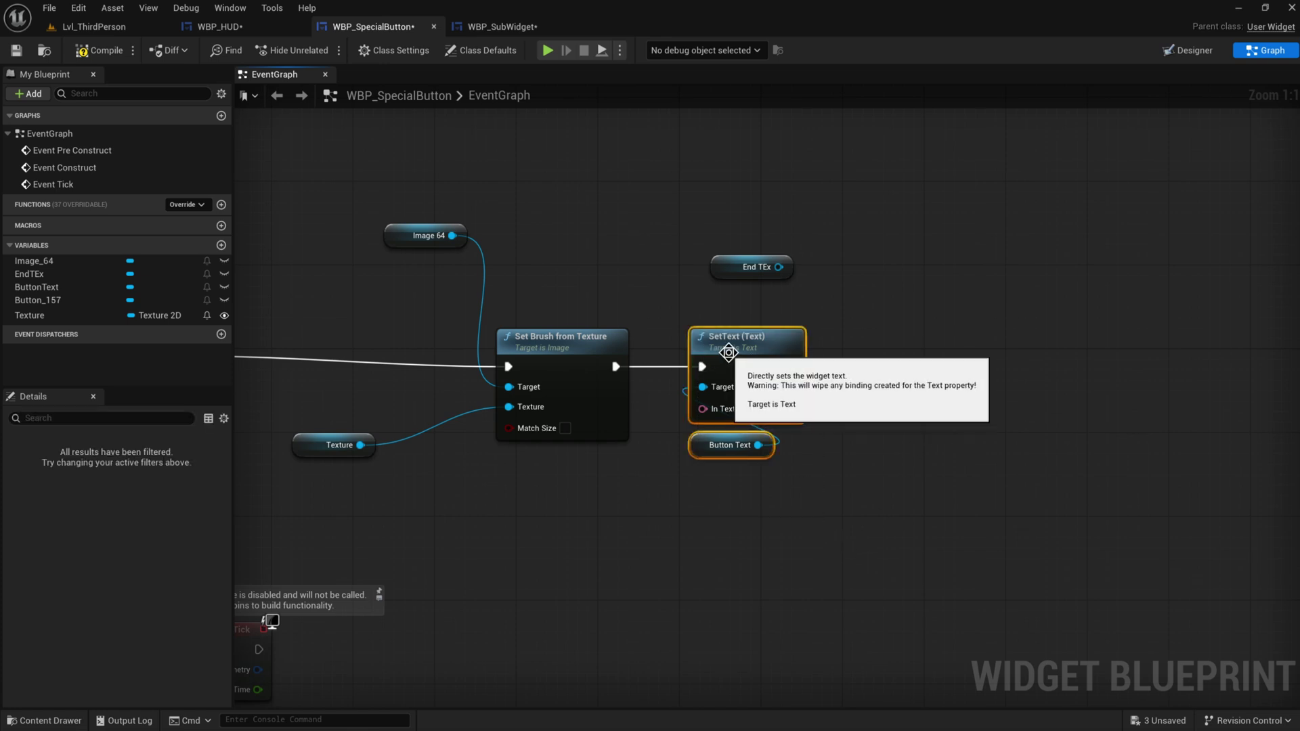
pyautogui.moveTo(752, 354); pyautogui.dragTo(732, 354)
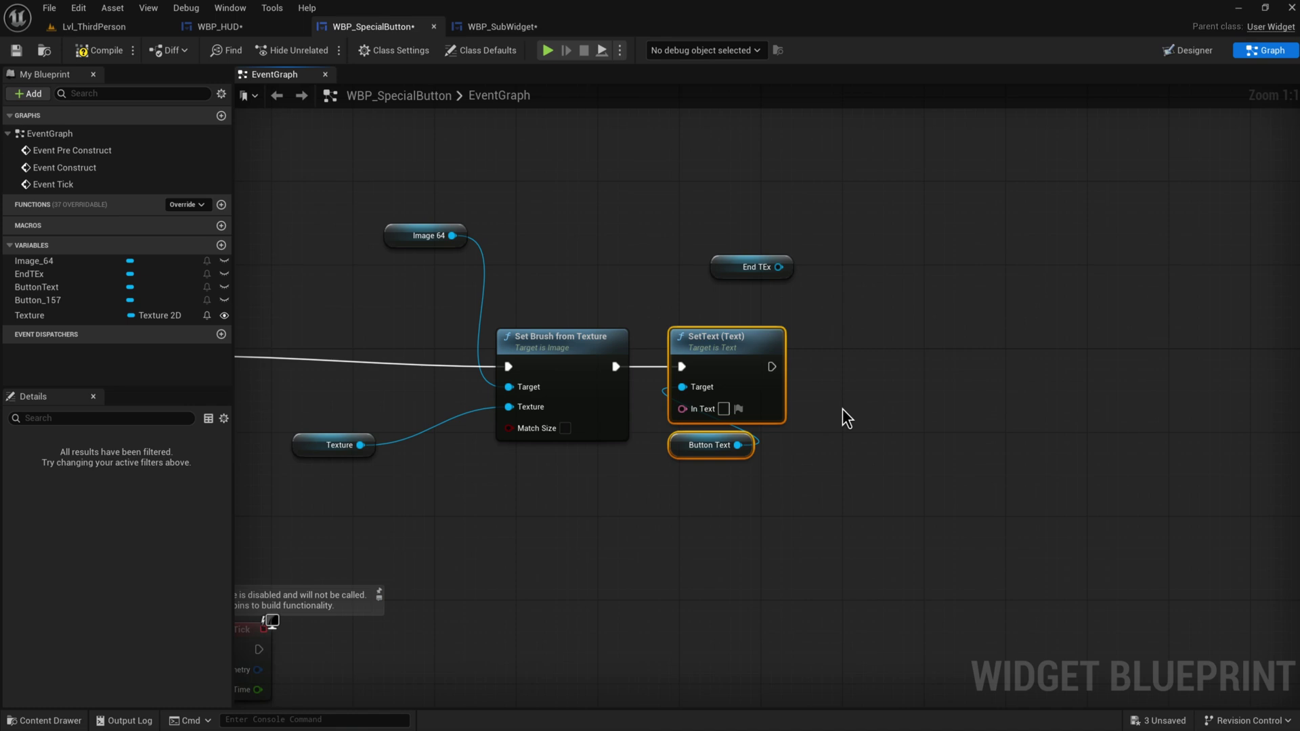
pyautogui.hotkey('ctrl', 'v')
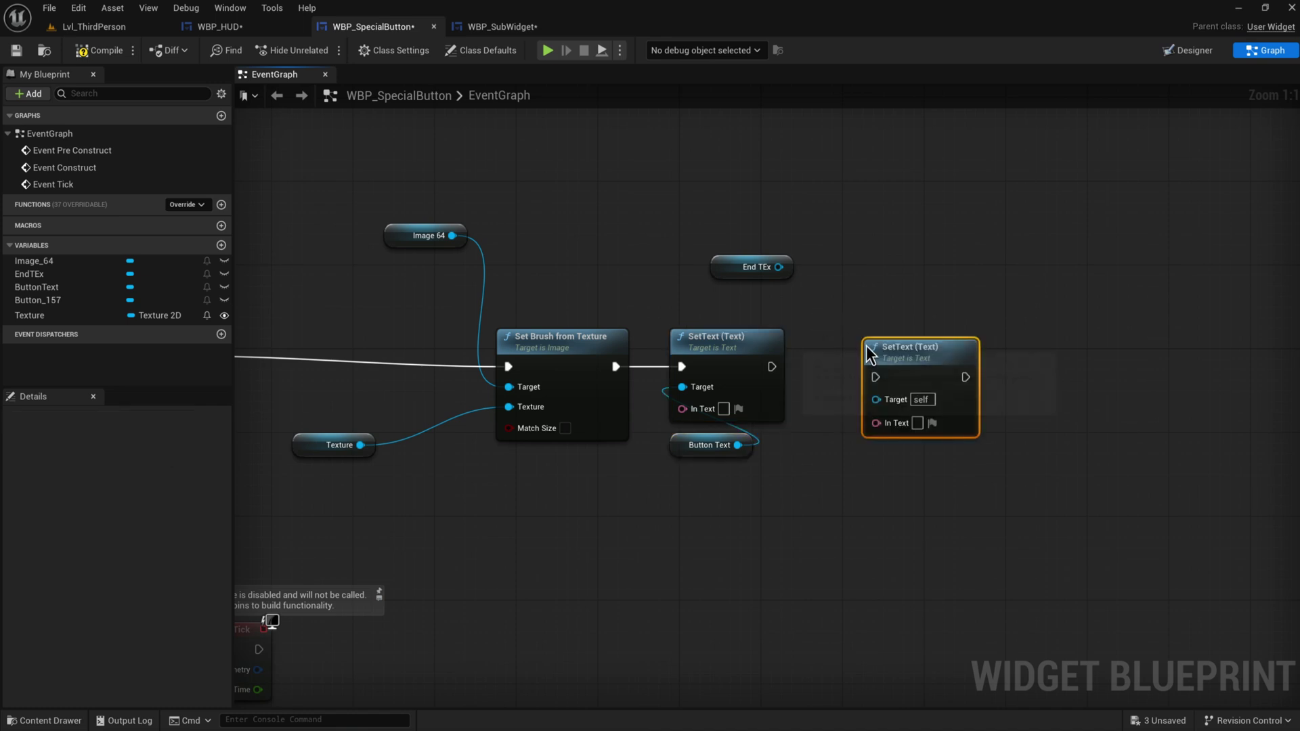
pyautogui.moveTo(780, 266); pyautogui.dragTo(772, 377)
# Promote the In Text pins of both SetText nodes to variables
pyautogui.moveTo(682, 409); pyautogui.dragTo(609, 532)
pyautogui.click(642, 308)
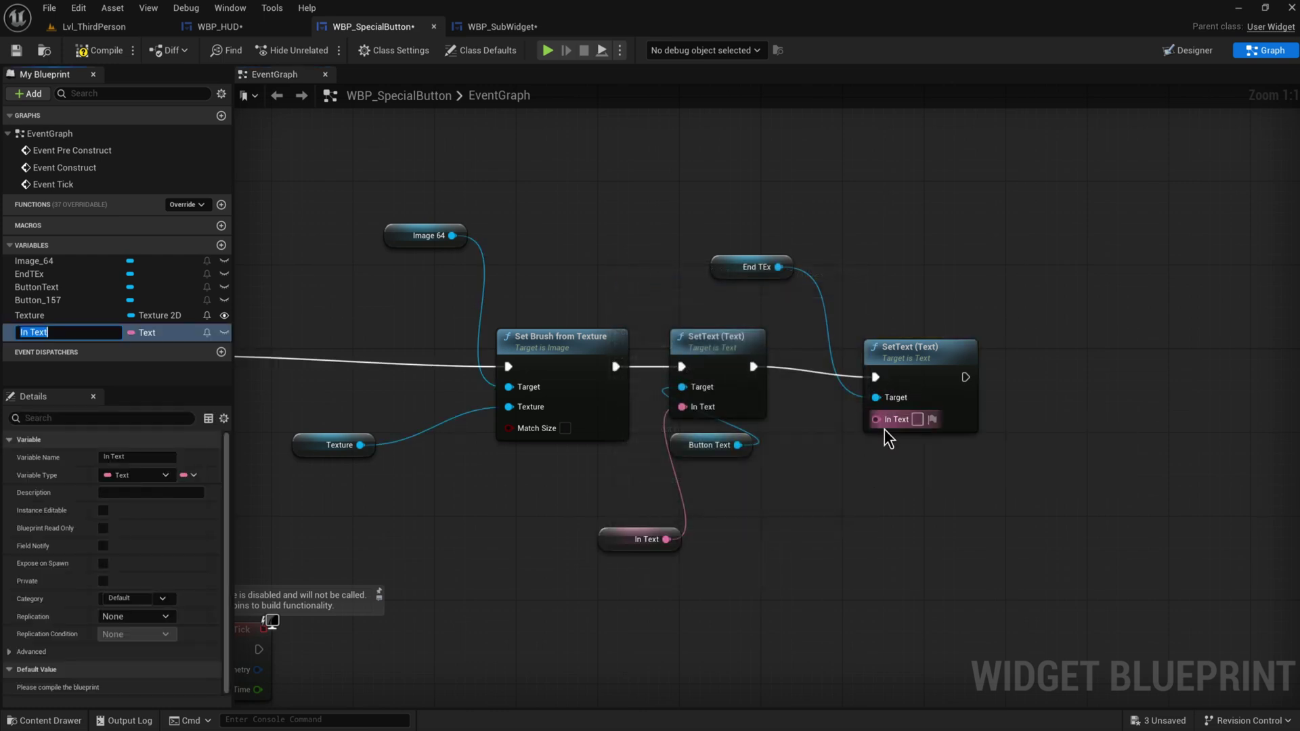
pyautogui.moveTo(876, 419); pyautogui.dragTo(835, 534)
pyautogui.click(868, 309)
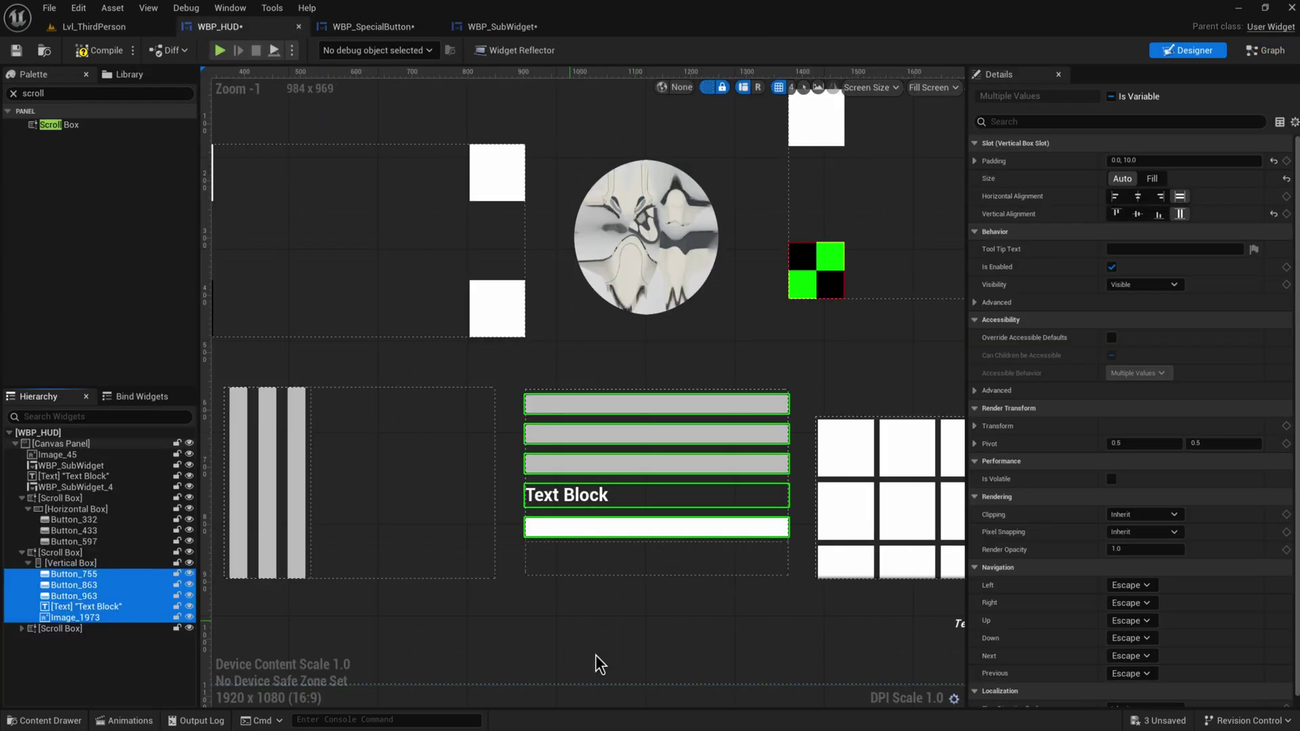
# Replace the five children of the Vertical Box in WBP_HUD with a WBP Special Button widget
pyautogui.press('Delete')
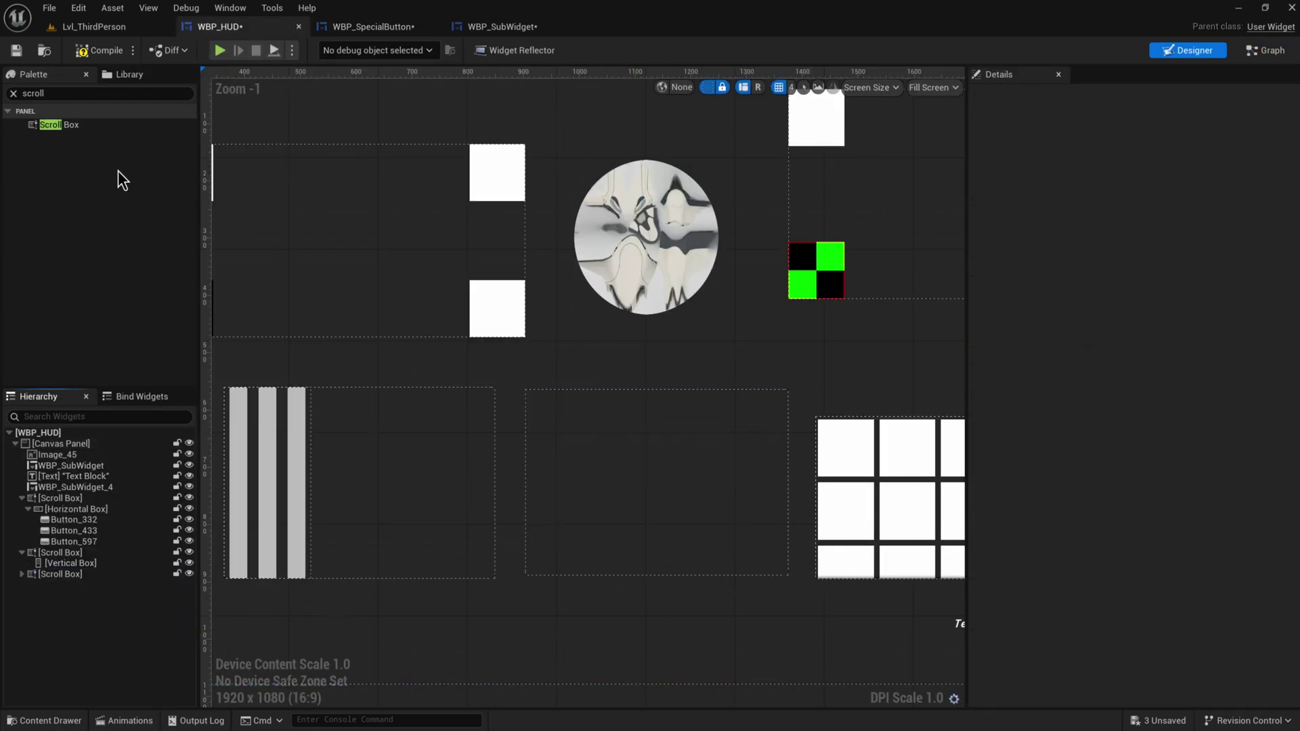
pyautogui.moveTo(80, 94); pyautogui.dragTo(2, 82)
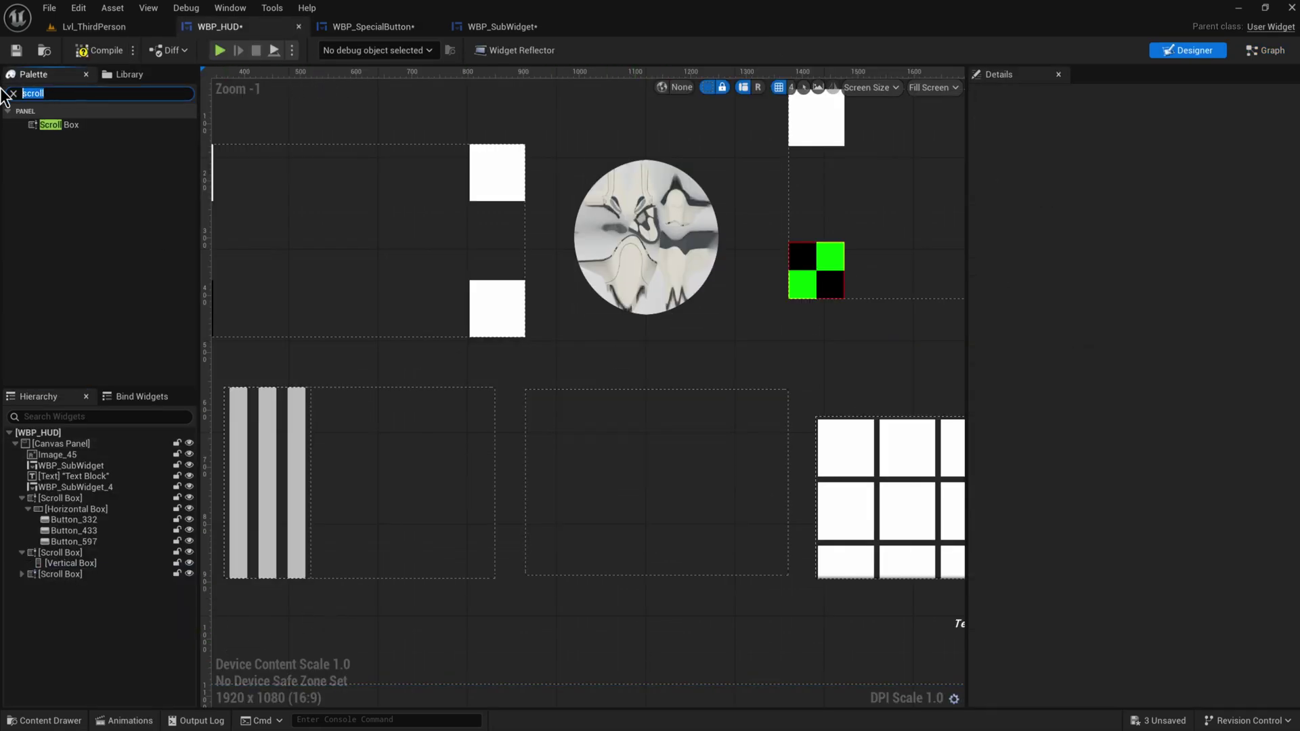
pyautogui.write('spe')
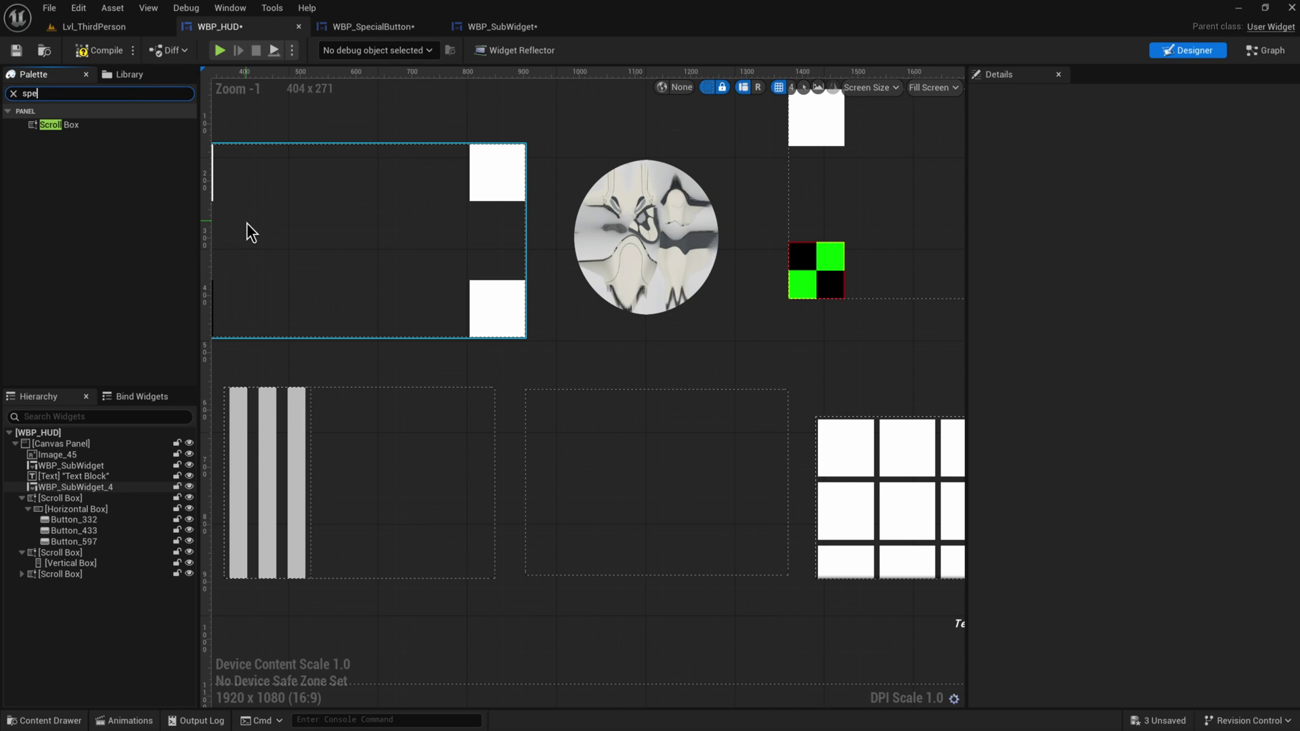
pyautogui.moveTo(80, 124); pyautogui.dragTo(80, 564)
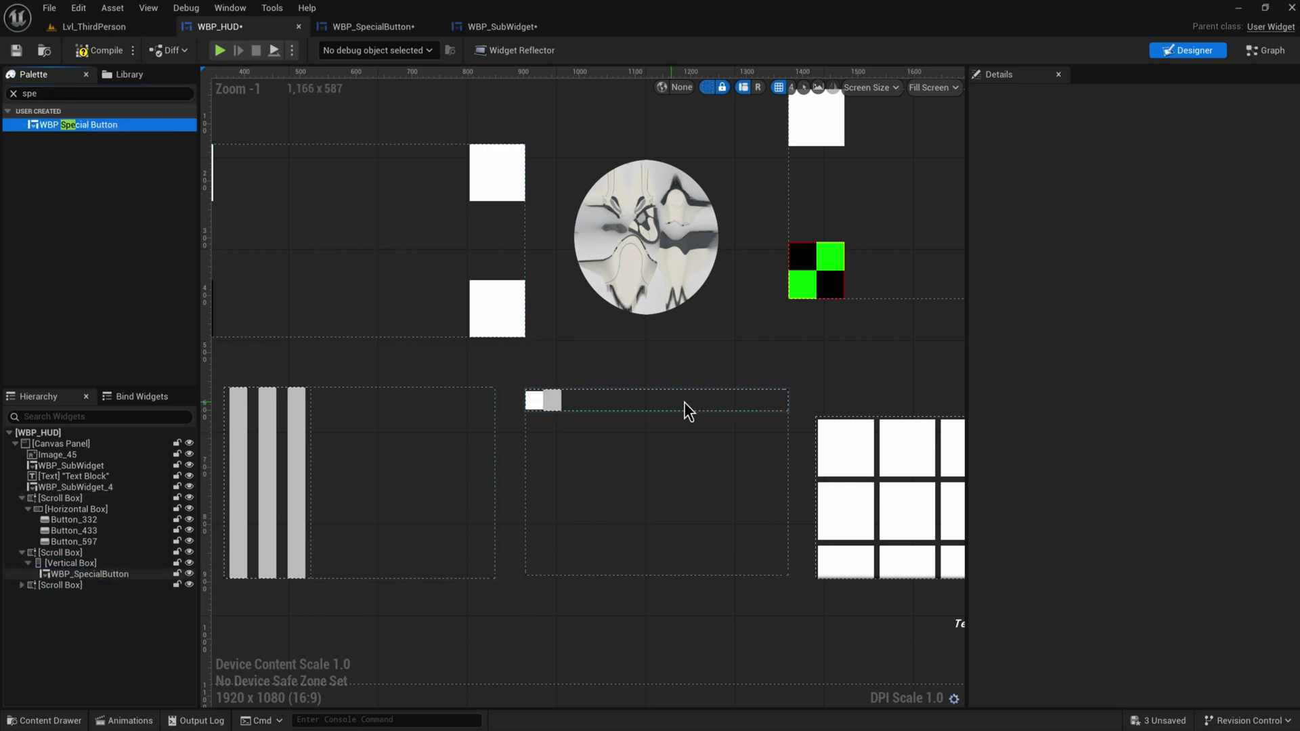
# Select the WBP_SpecialButton instance in the Vertical Box to show its properties, and switch to the WBP_SpecialButton blueprint
pyautogui.click(115, 573)
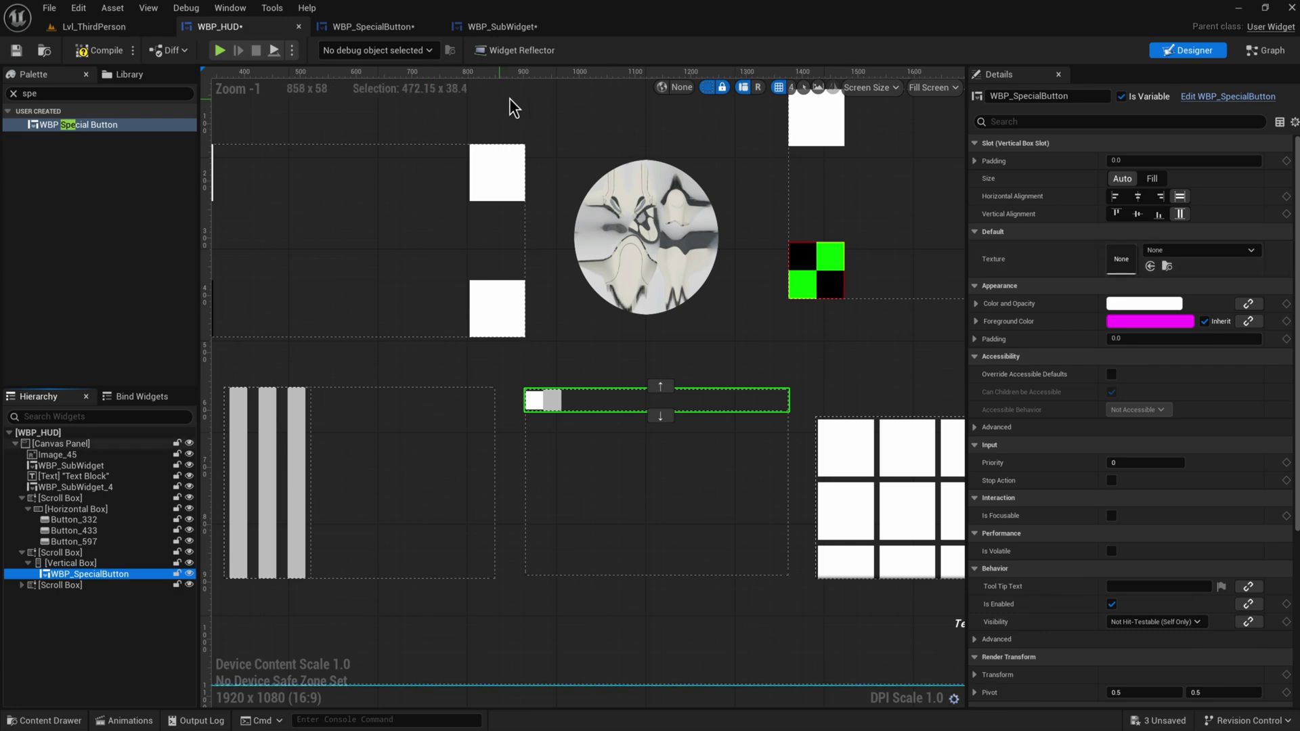
pyautogui.click(525, 26)
pyautogui.click(369, 26)
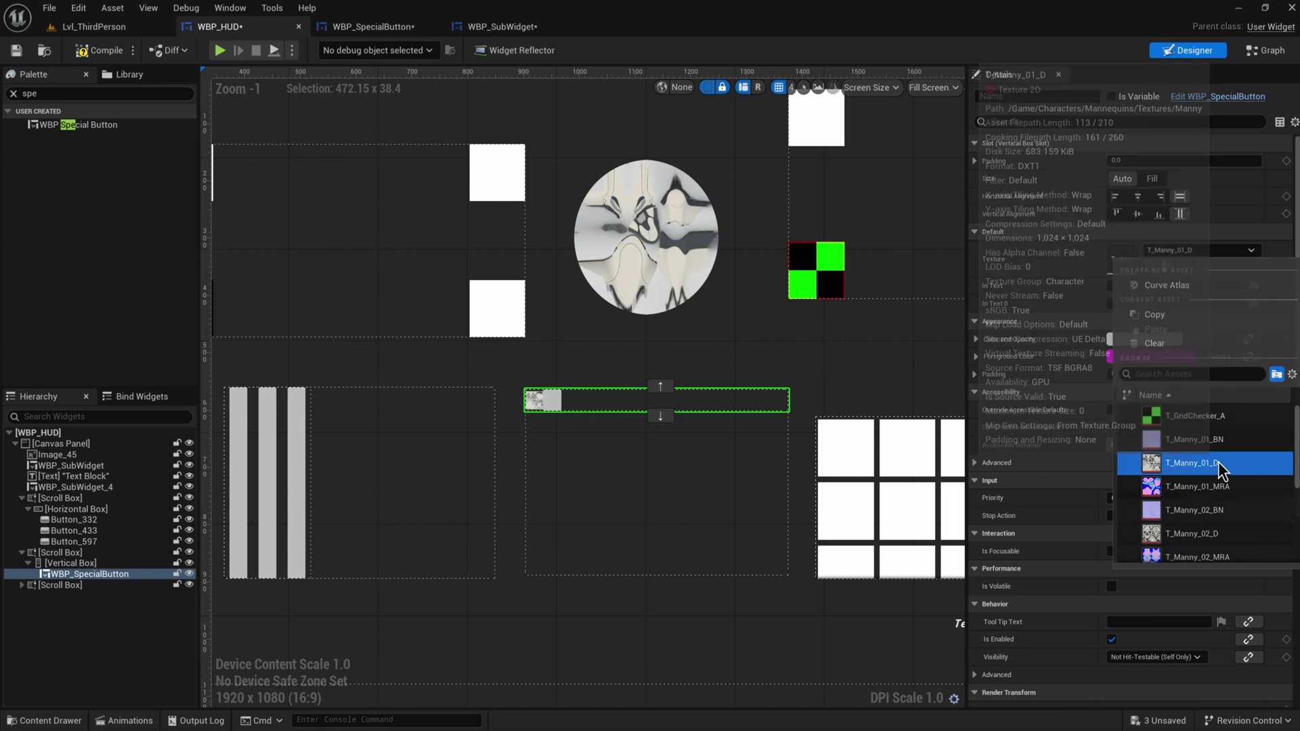
# Give the WBP_SpecialButton instance the texture T_Manny_01_D, In Text "buttom 1" and In Text 0 "option 1"
pyautogui.click(1215, 463)
pyautogui.scroll(2, 527, 400)
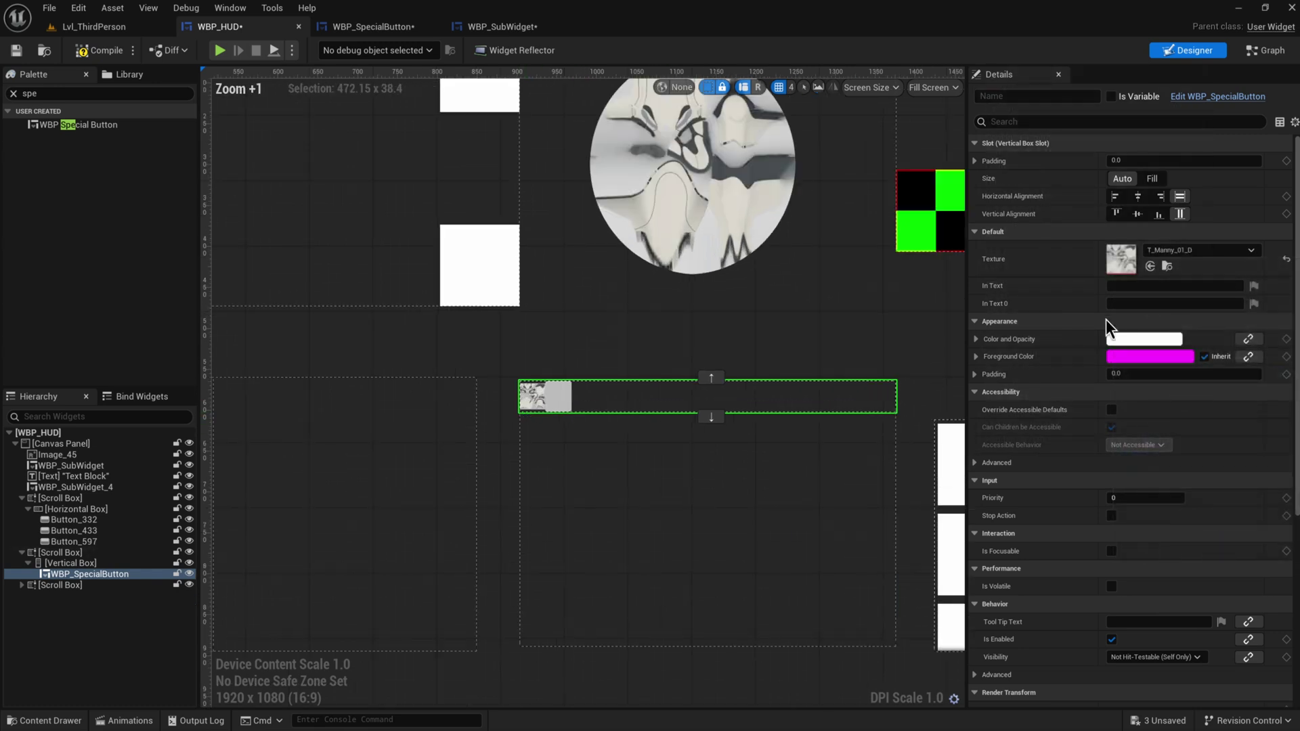
pyautogui.click(1134, 284)
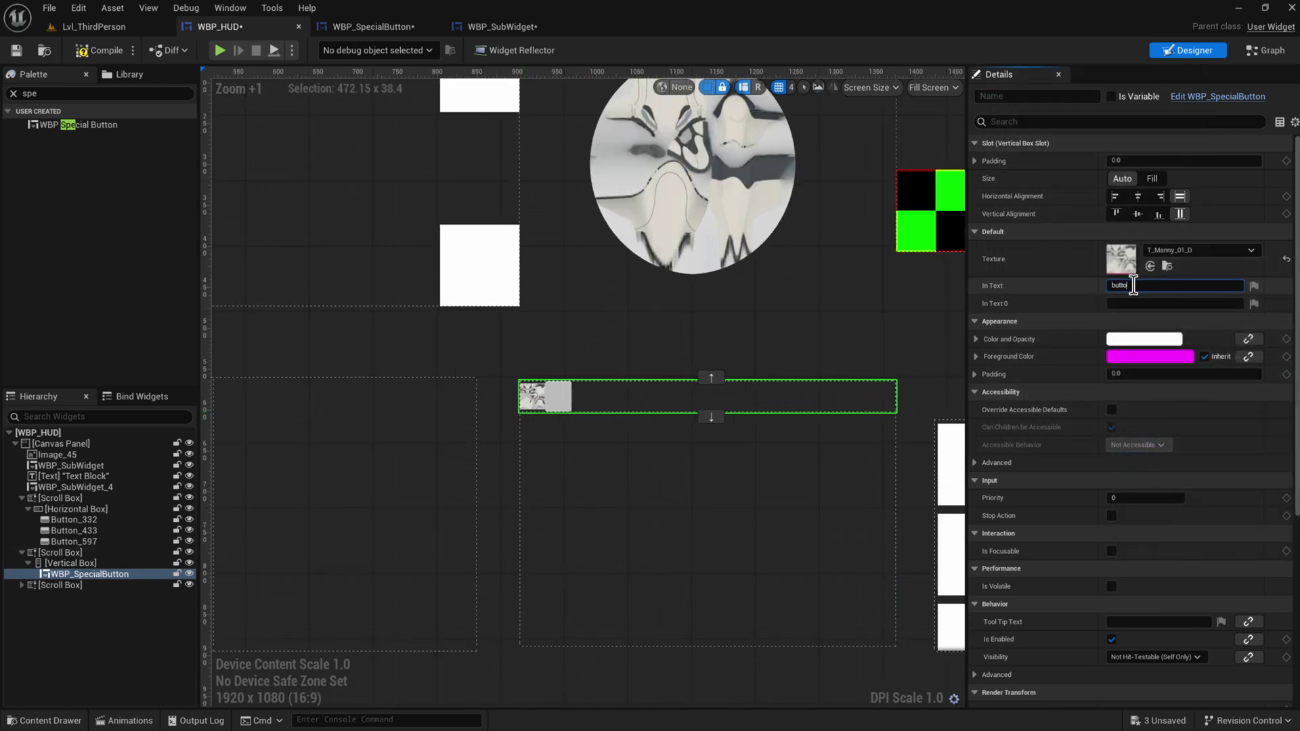
pyautogui.write('buttom 1')
pyautogui.press('Return')
pyautogui.click(1153, 303)
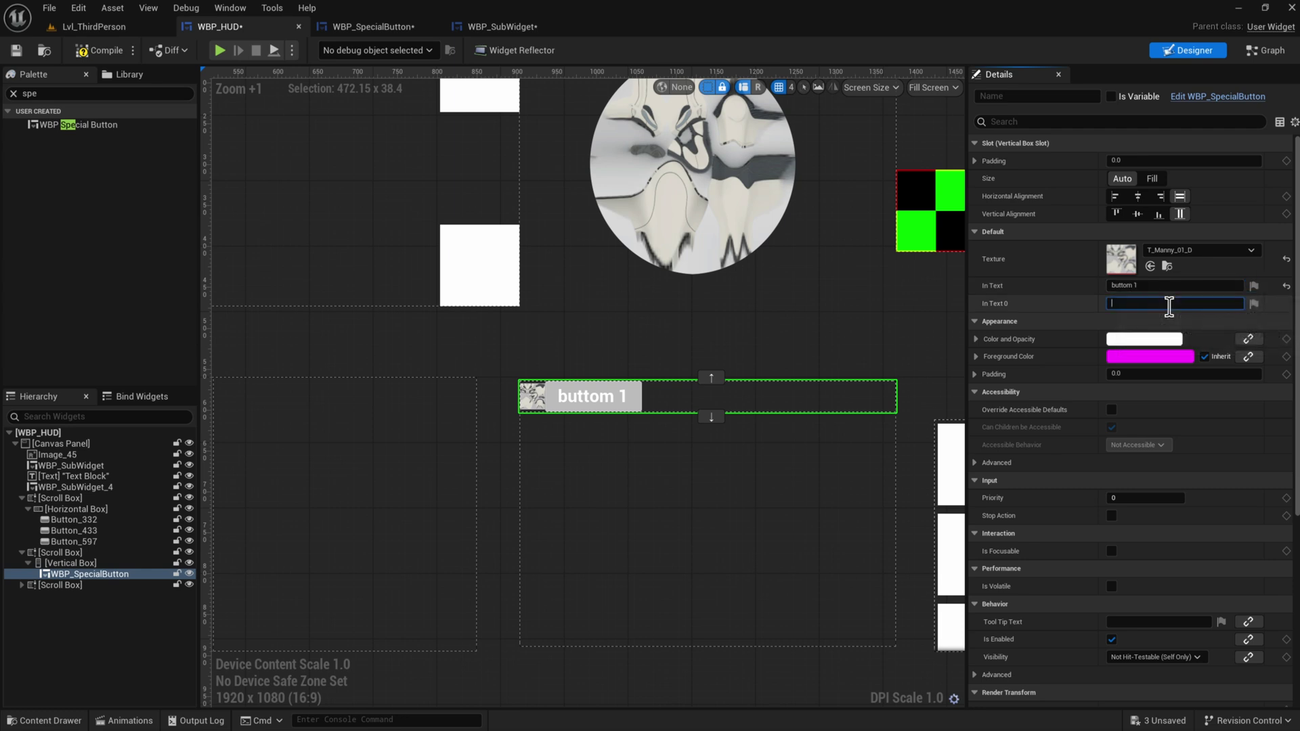
pyautogui.write('option 1')
pyautogui.press('Return')
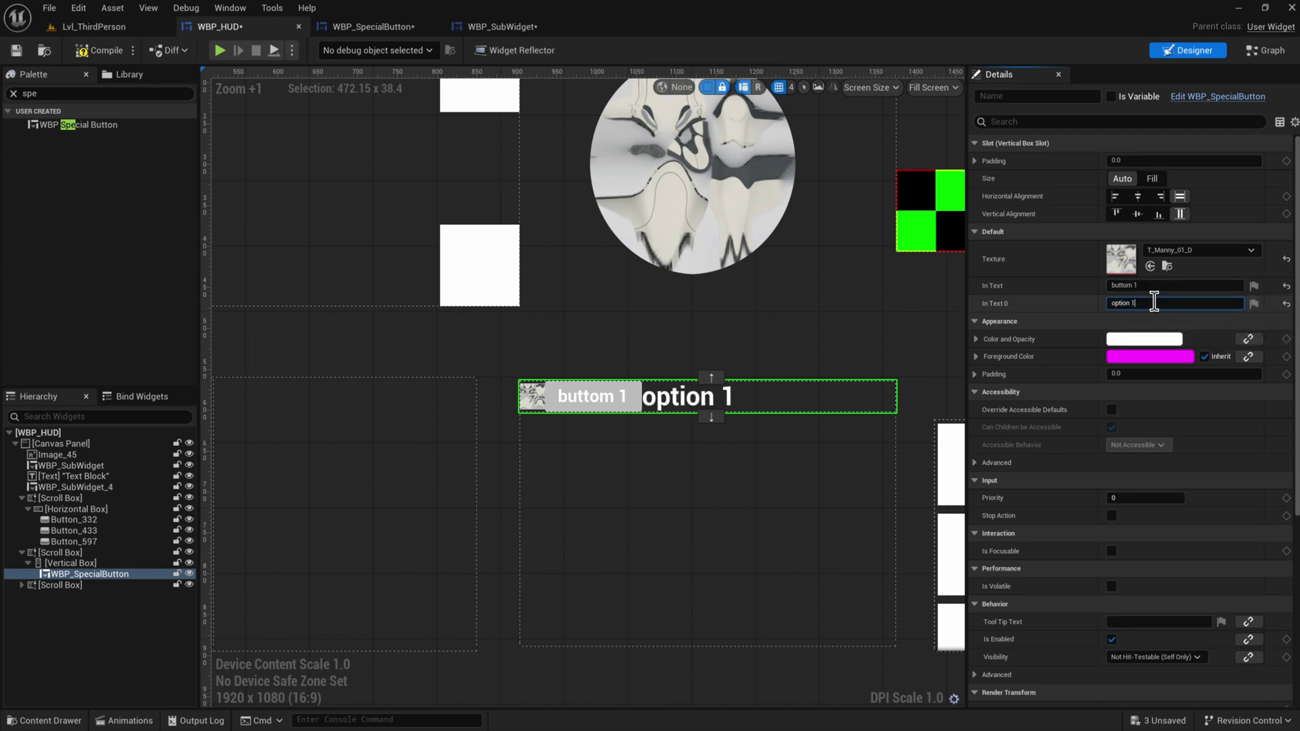
# Paste three copies of the configured special button into the Vertical Box
pyautogui.click(53, 563)
pyautogui.hotkey('ctrl', 'v')
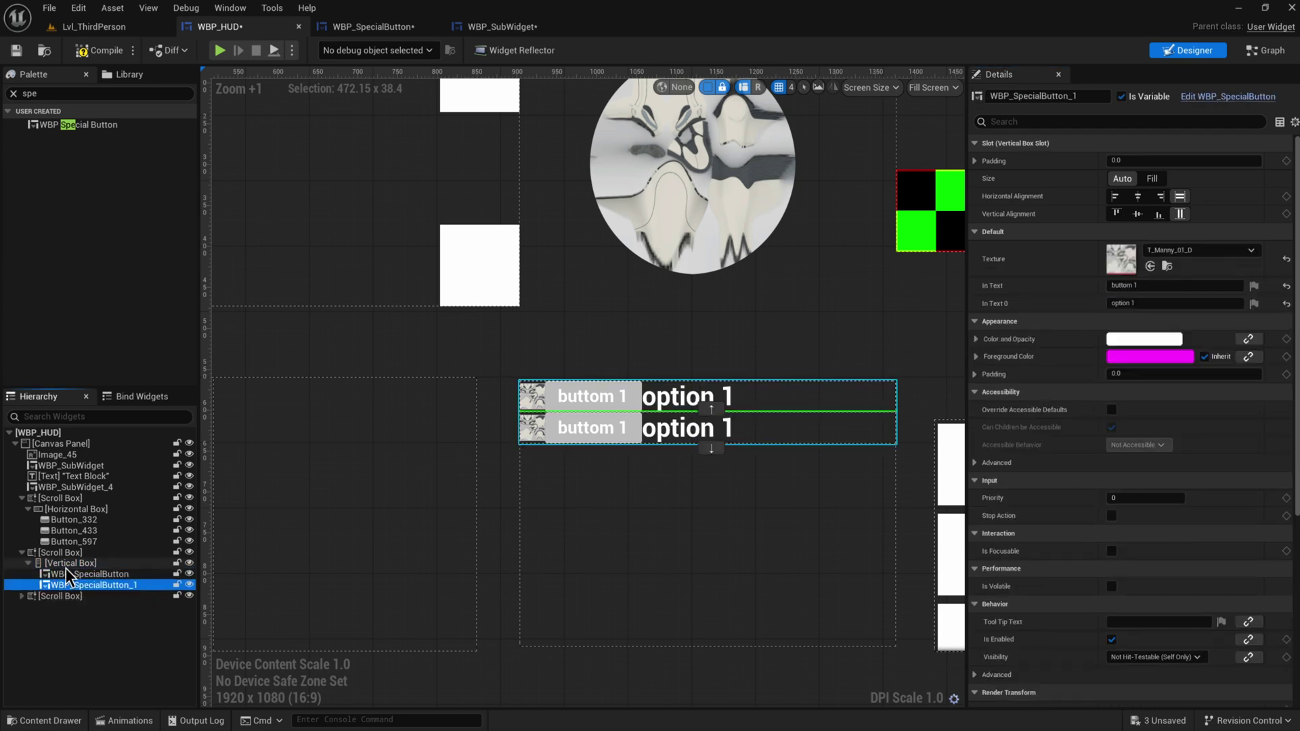
pyautogui.hotkey('ctrl', 'v')
pyautogui.hotkey('ctrl', 'v')
# Set the second special button's In Text to "buttom 2" and its In Text 0 to "option 2"
pyautogui.click(120, 584)
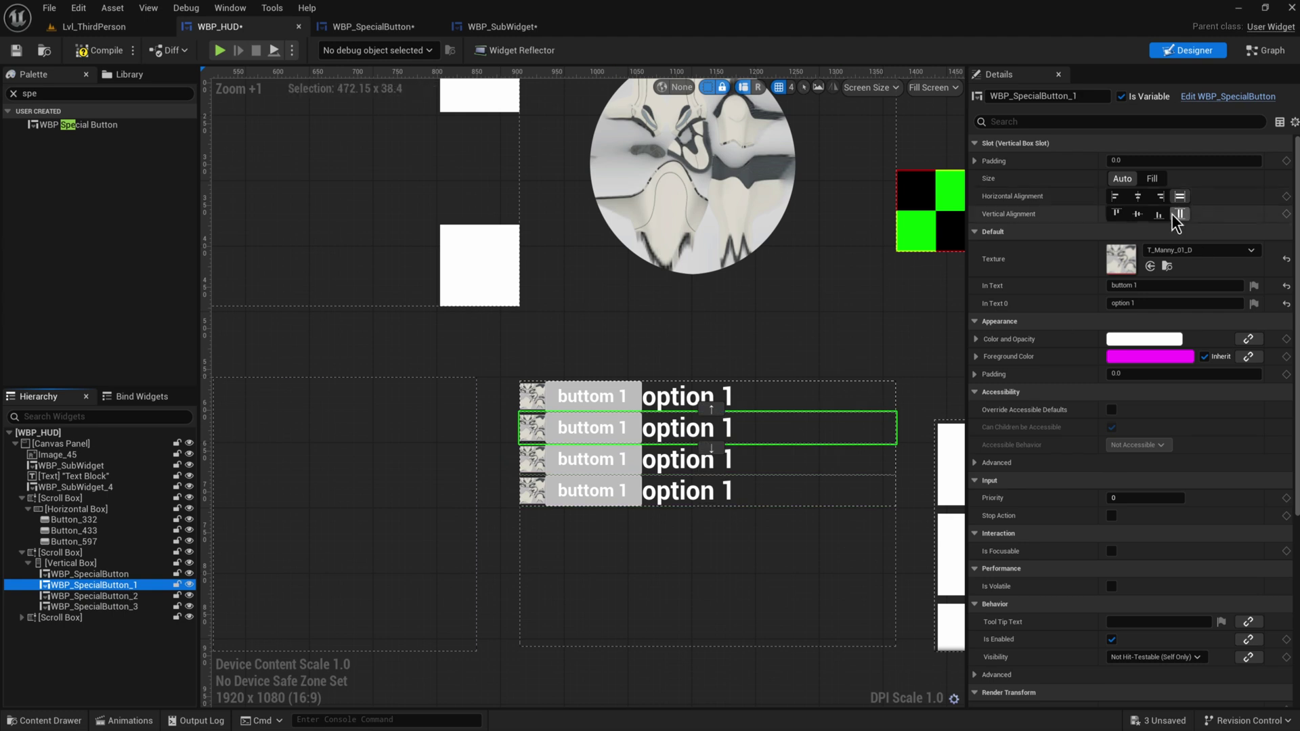
pyautogui.click(1157, 286)
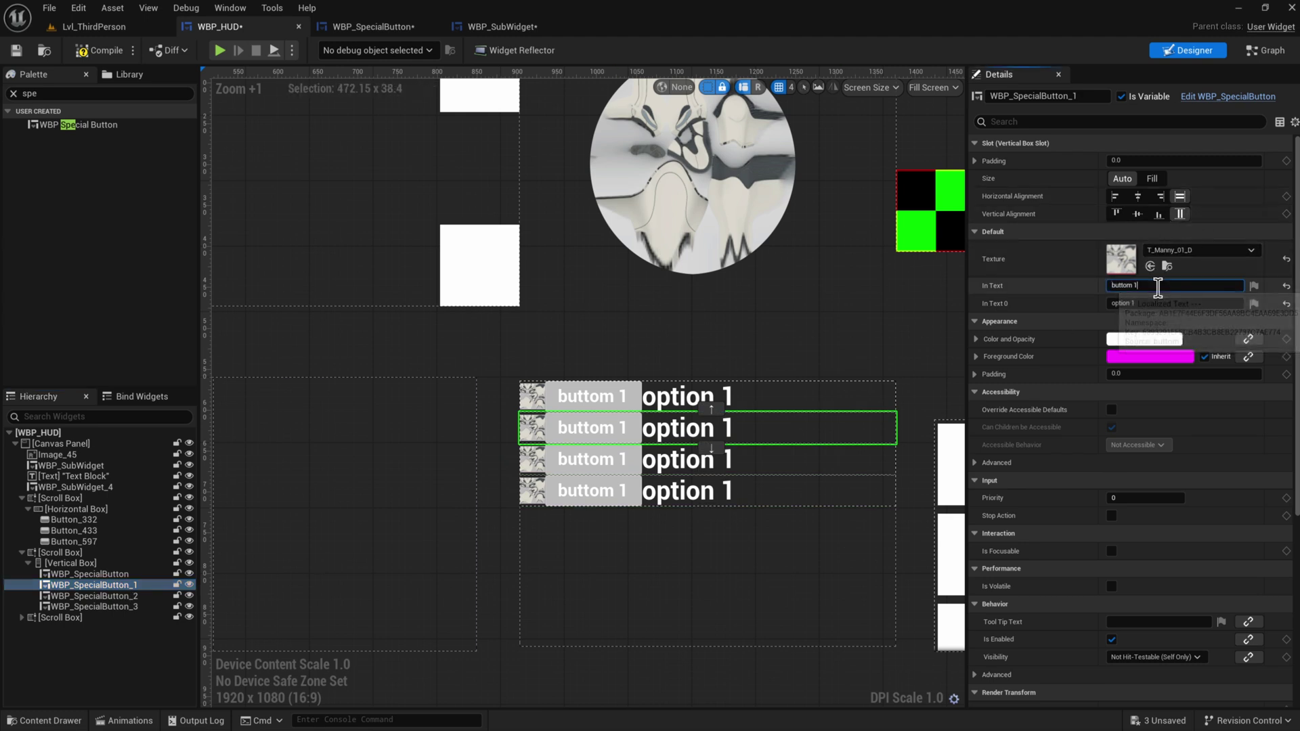
pyautogui.press('BackSpace')
pyautogui.write('2')
pyautogui.click(1135, 301)
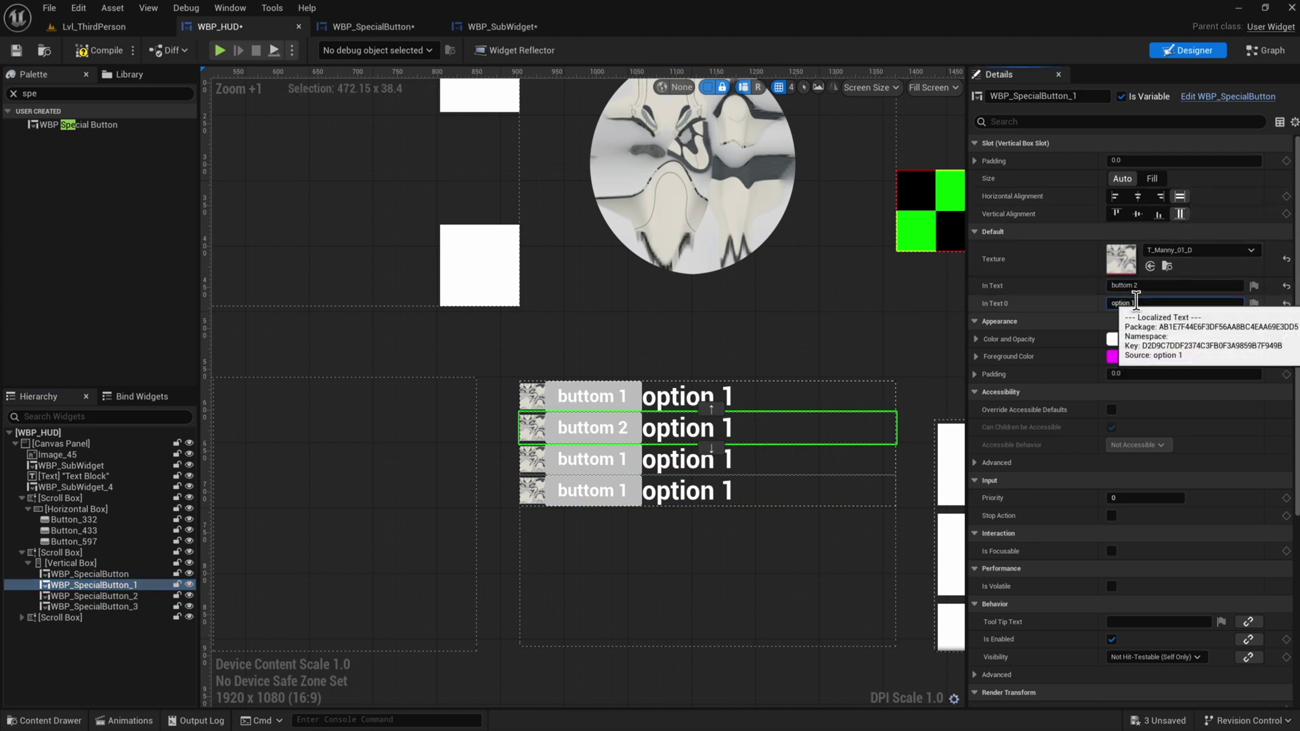
pyautogui.press('BackSpace')
pyautogui.write('2')
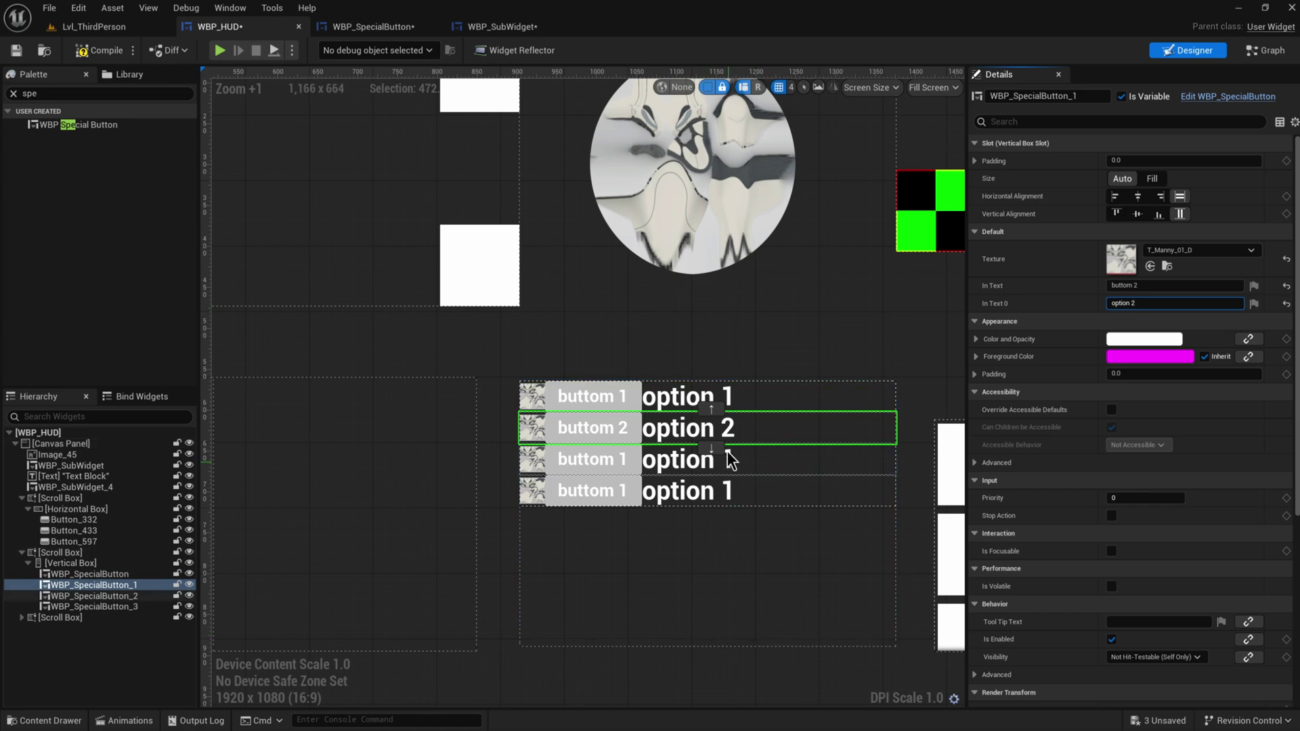
pyautogui.click(747, 545)
pyautogui.scroll(-2, 705, 609)
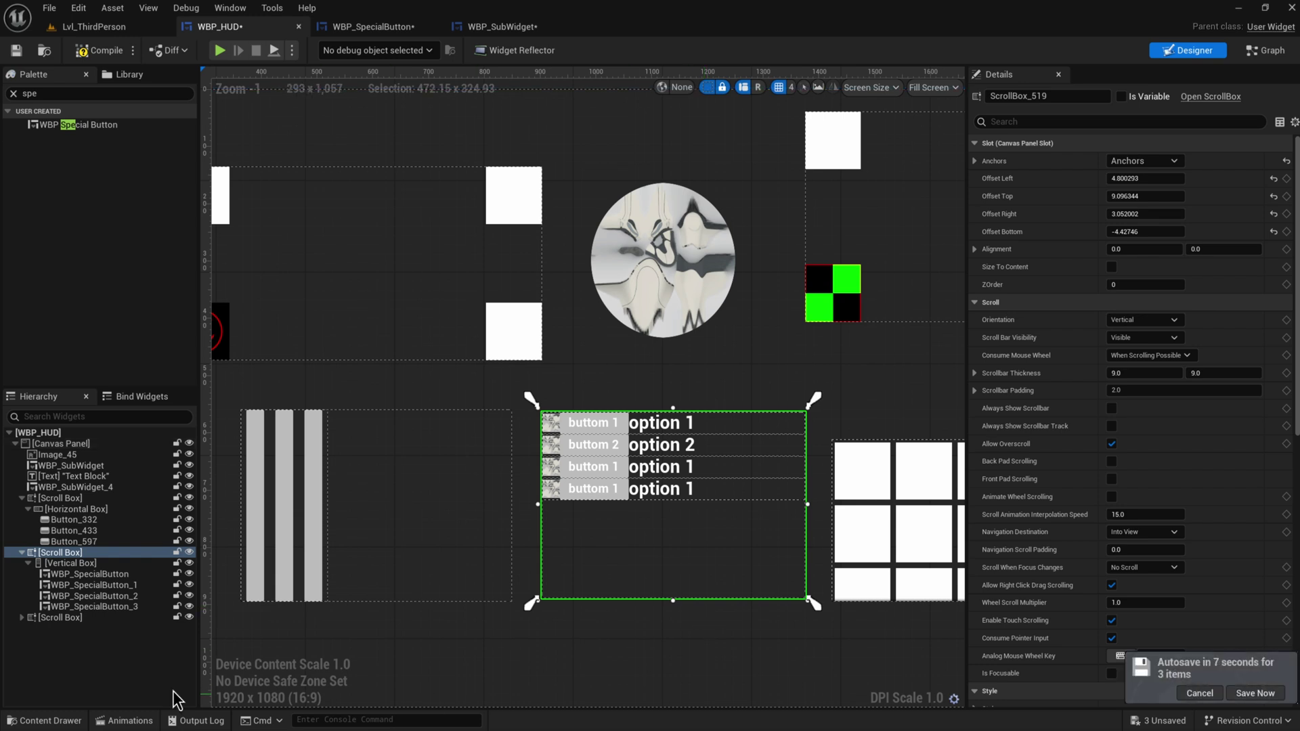
# Select the three pasted special buttons one after another to review their properties
pyautogui.click(122, 585)
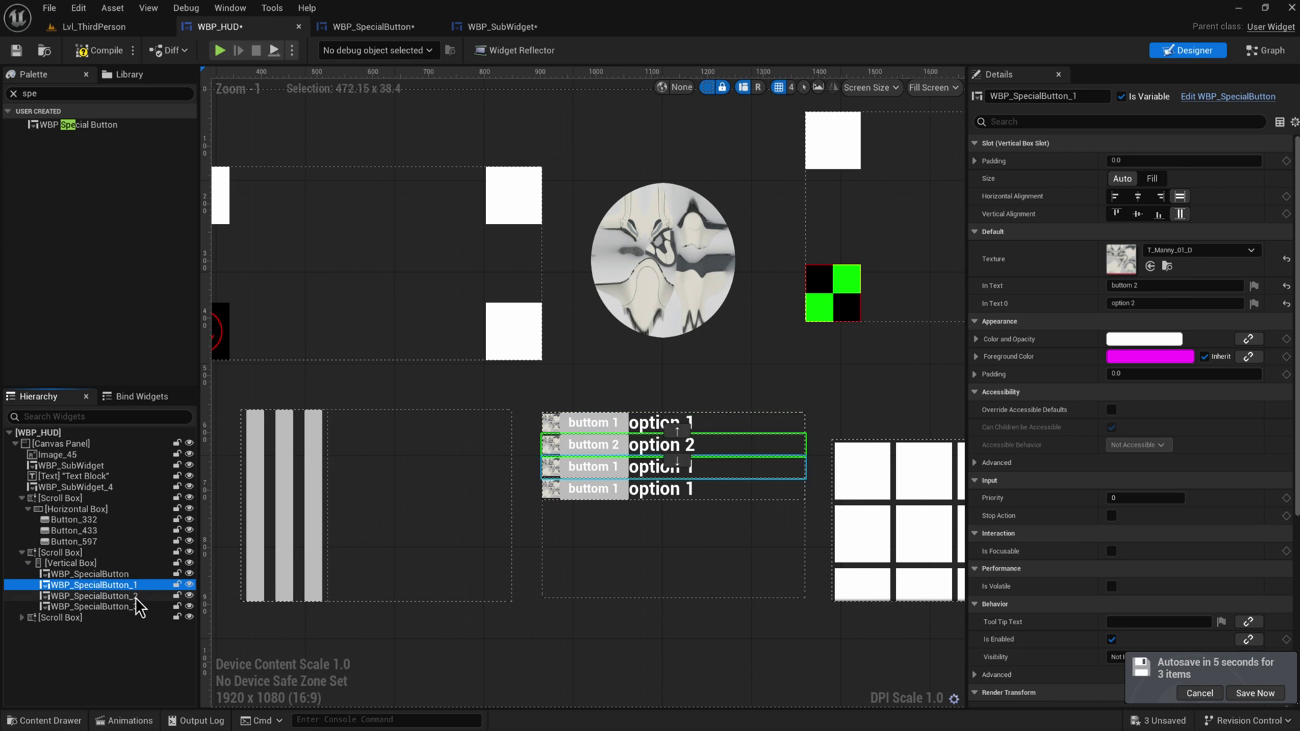
pyautogui.click(136, 596)
pyautogui.click(128, 607)
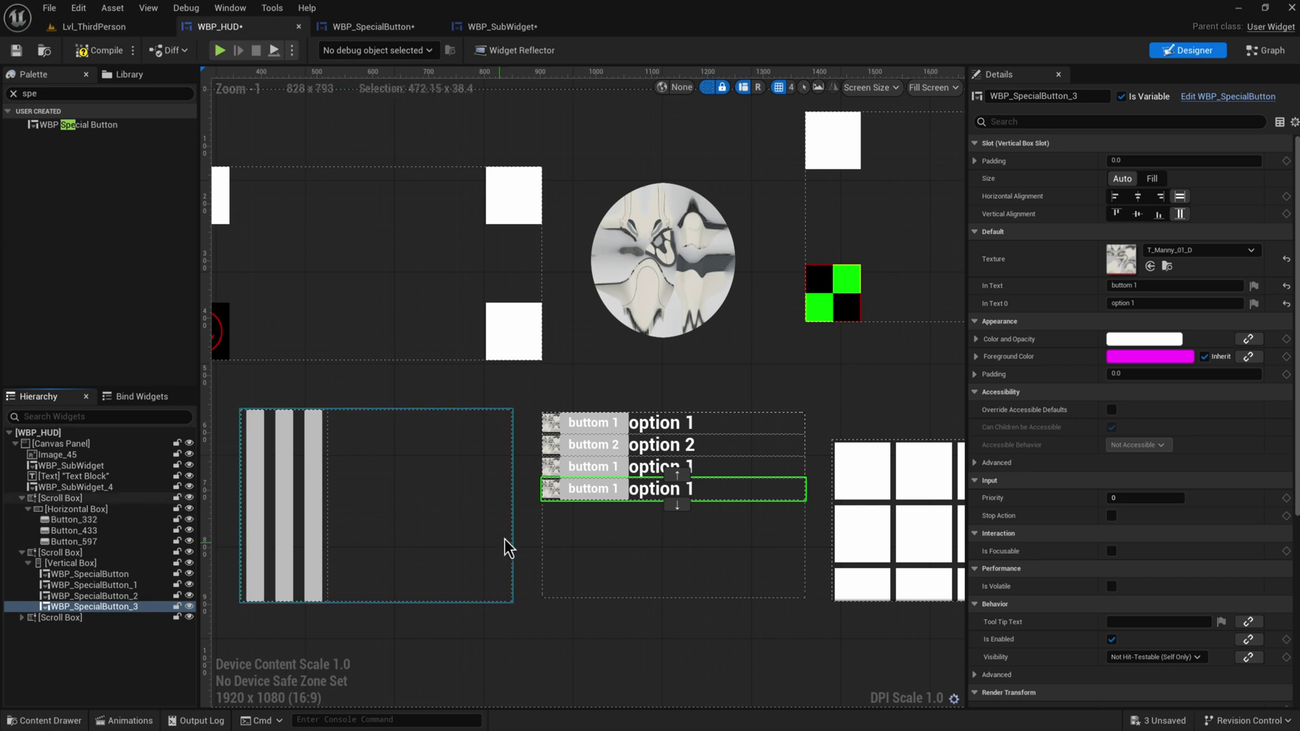
# Select the Scroll Box around the white grid and move its lower and upper anchors level with the box's edges
pyautogui.moveTo(786, 530); pyautogui.dragTo(743, 513, button='right')
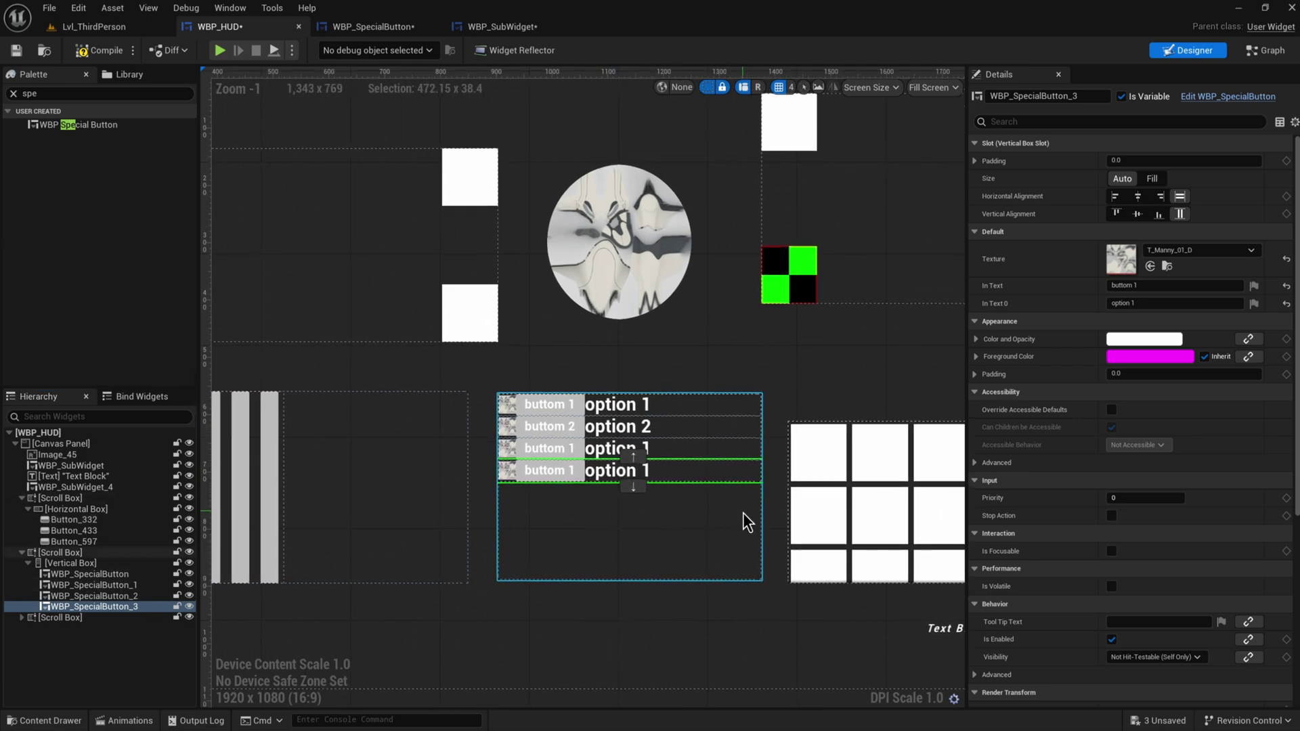
pyautogui.moveTo(758, 481); pyautogui.dragTo(588, 448, button='right')
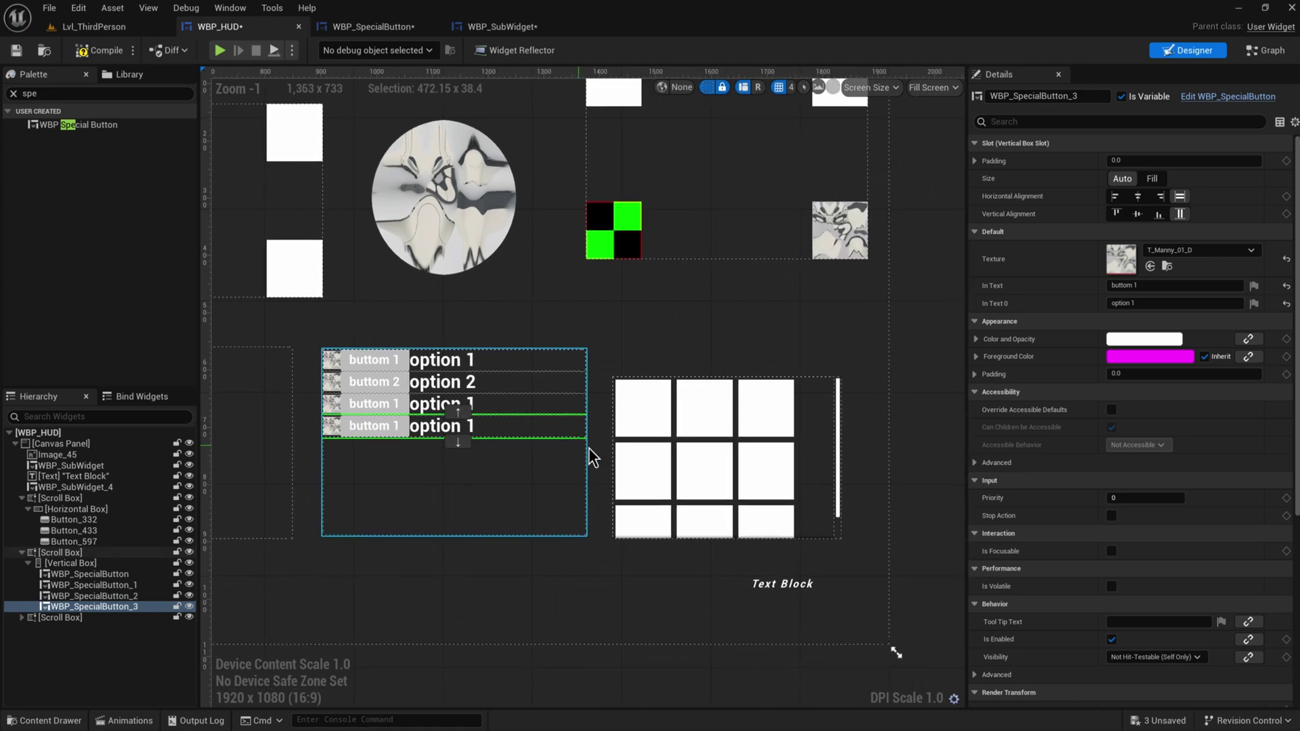
pyautogui.moveTo(836, 478)
pyautogui.mouseDown()
pyautogui.moveTo(838, 491)
pyautogui.moveTo(834, 452)
pyautogui.mouseUp()
pyautogui.scroll(-5, 785, 473)
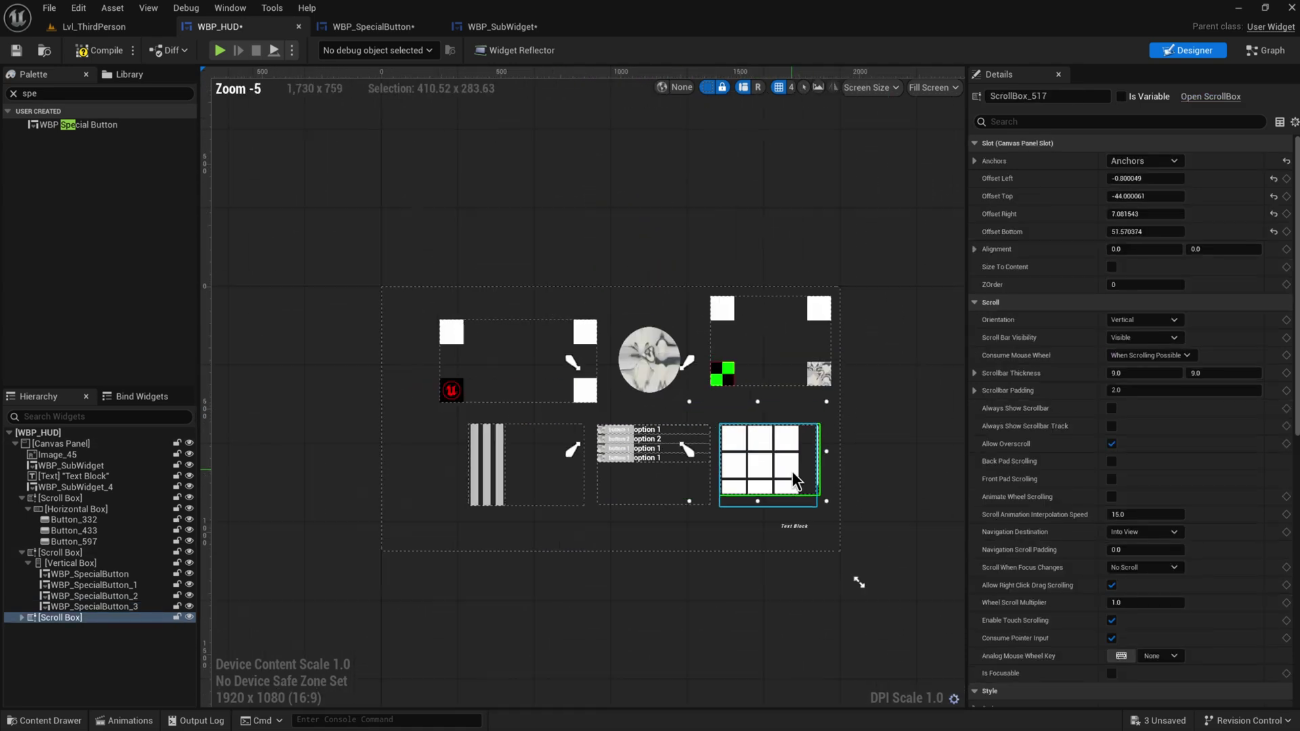
pyautogui.scroll(4, 793, 473)
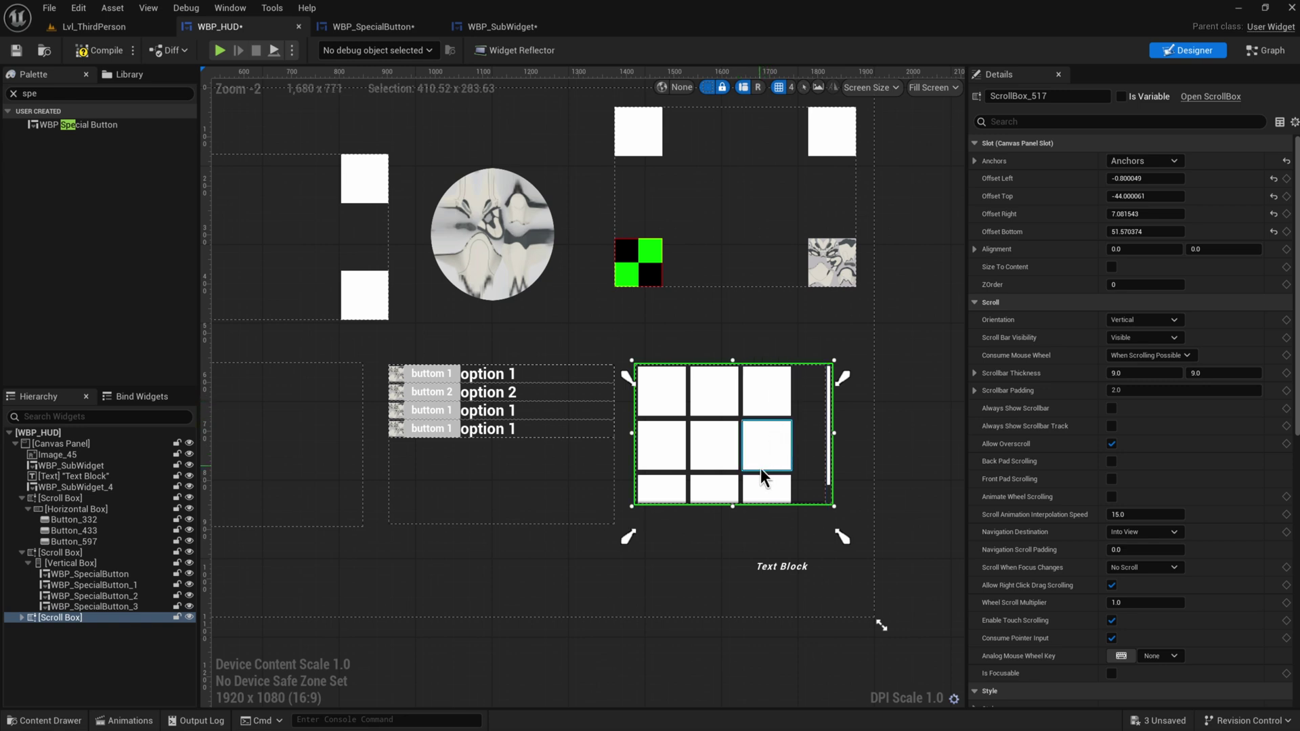
pyautogui.moveTo(761, 468); pyautogui.dragTo(804, 473, button='right')
pyautogui.moveTo(671, 541); pyautogui.dragTo(668, 509)
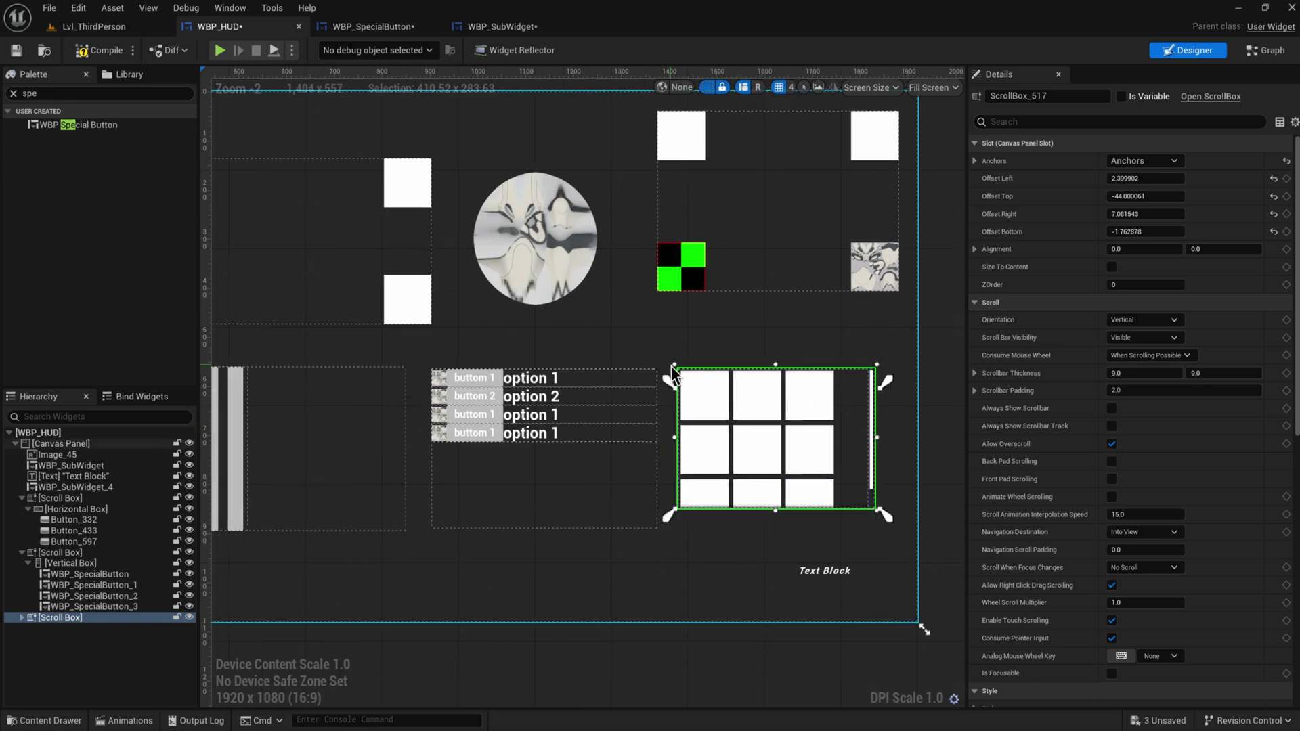
pyautogui.moveTo(671, 376); pyautogui.dragTo(667, 363)
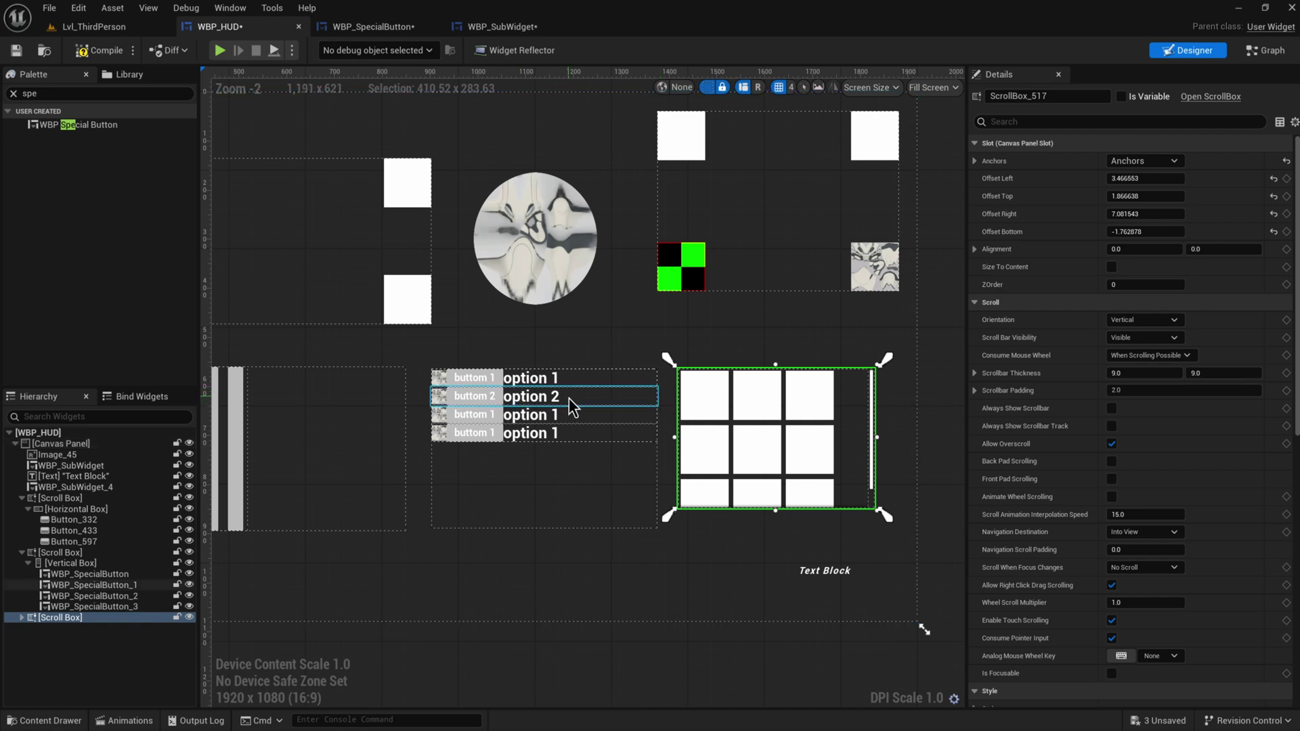
pyautogui.scroll(2, 569, 396)
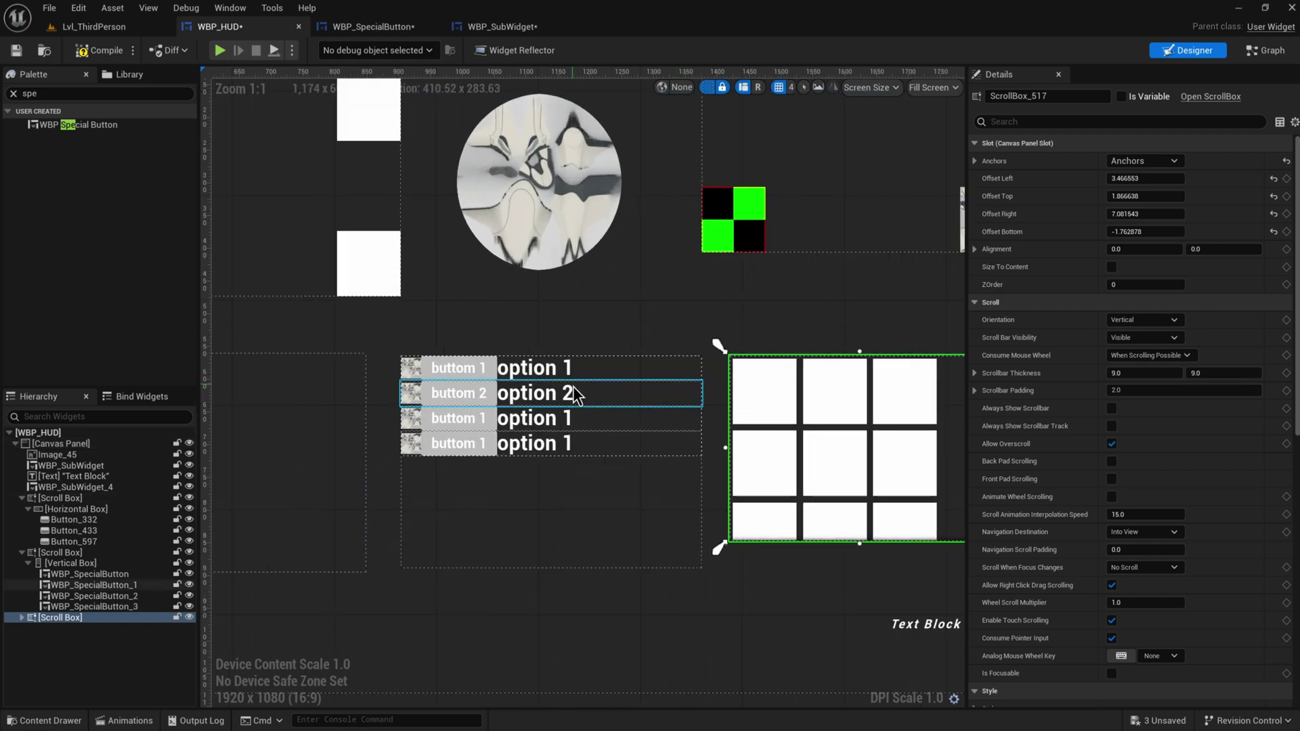
pyautogui.scroll(-3, 609, 403)
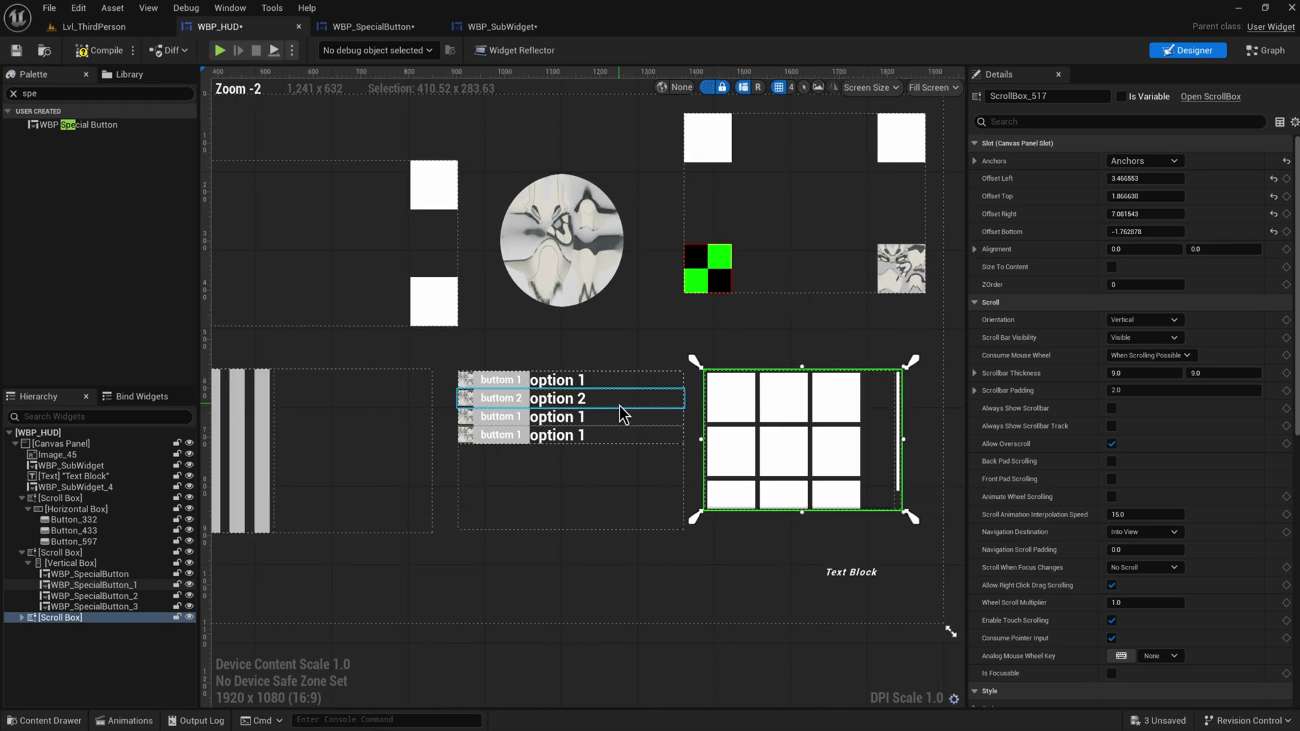